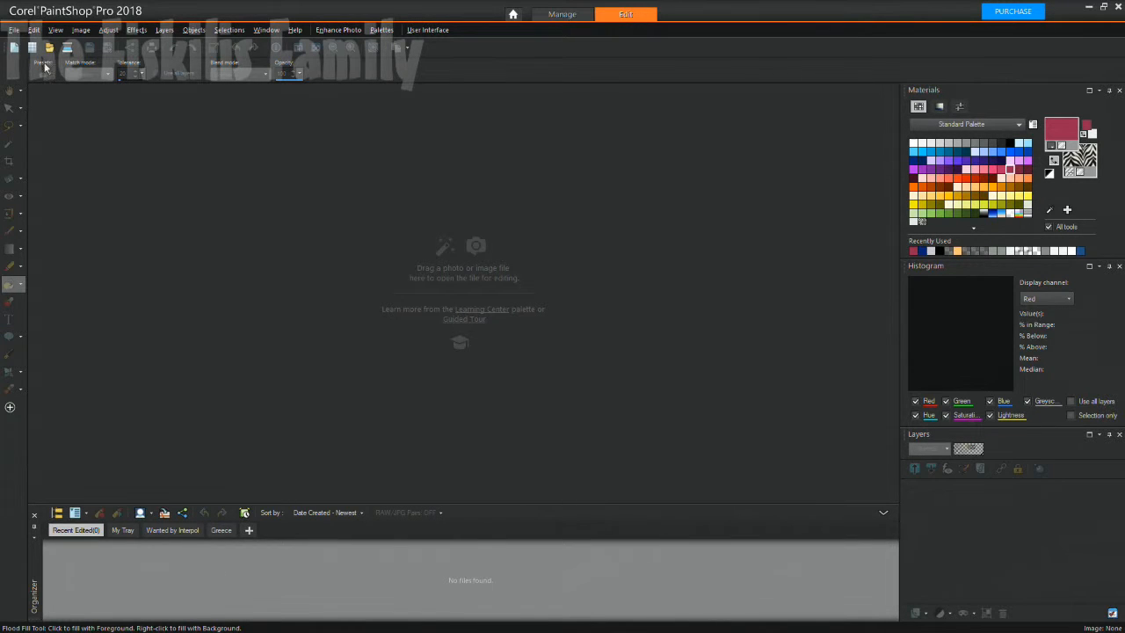
Create a 1000 × 600 pixel, 72 ppi, RGB 8-bit image with a transparent background.
left_click(14, 30)
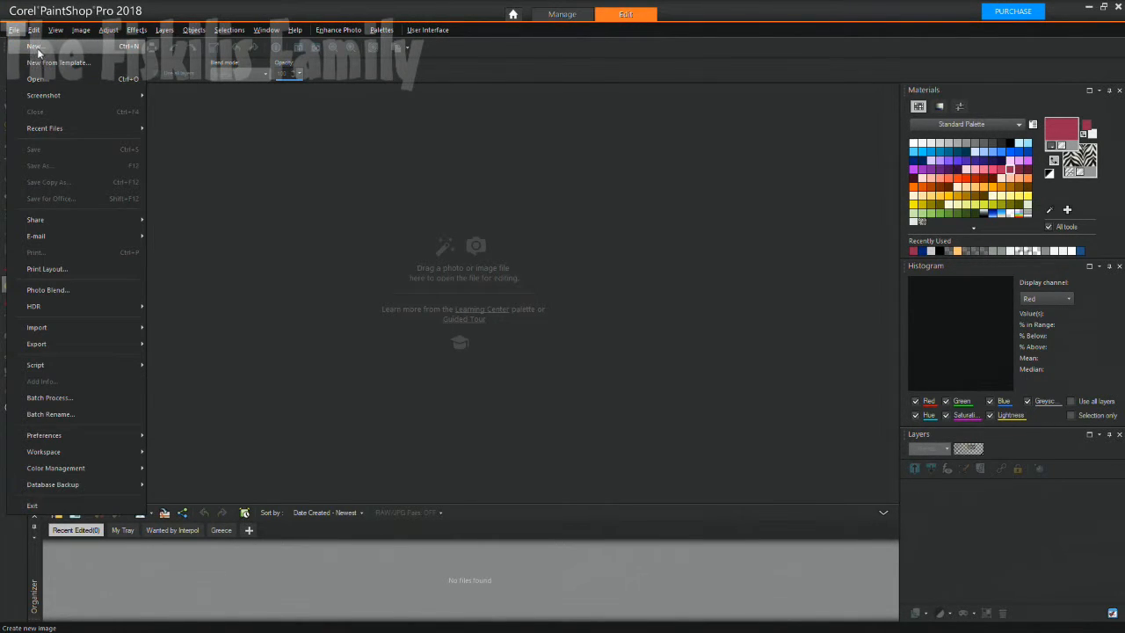
left_click(37, 49)
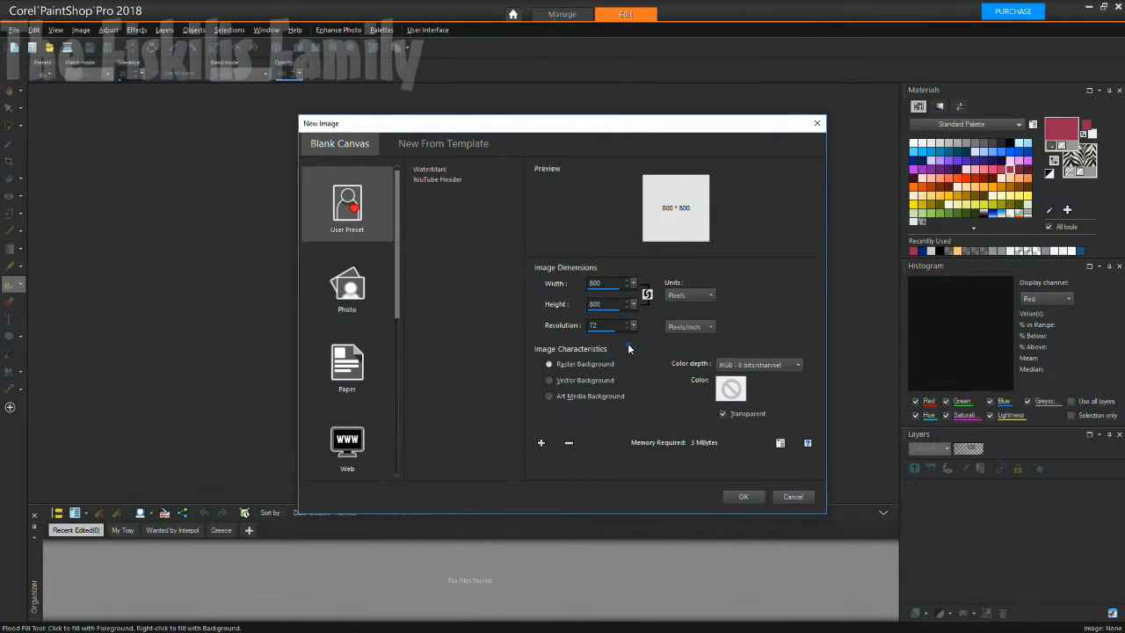
left_click(618, 305)
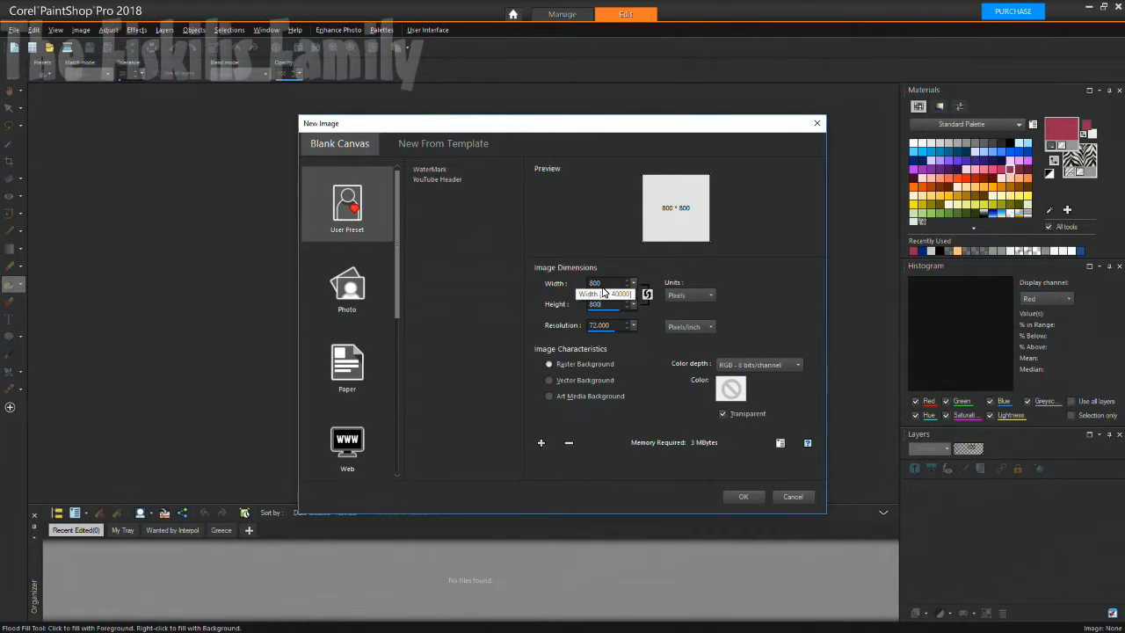
left_click_drag(604, 286, 581, 287)
type("1000")
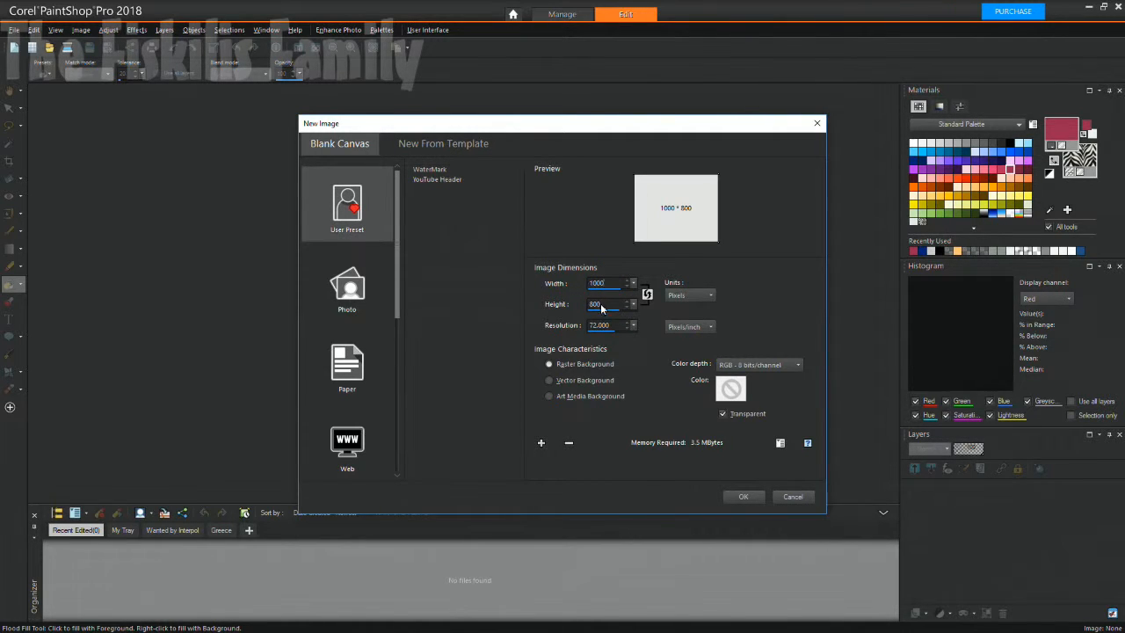
left_click_drag(606, 305, 595, 308)
type("600")
key("Tab")
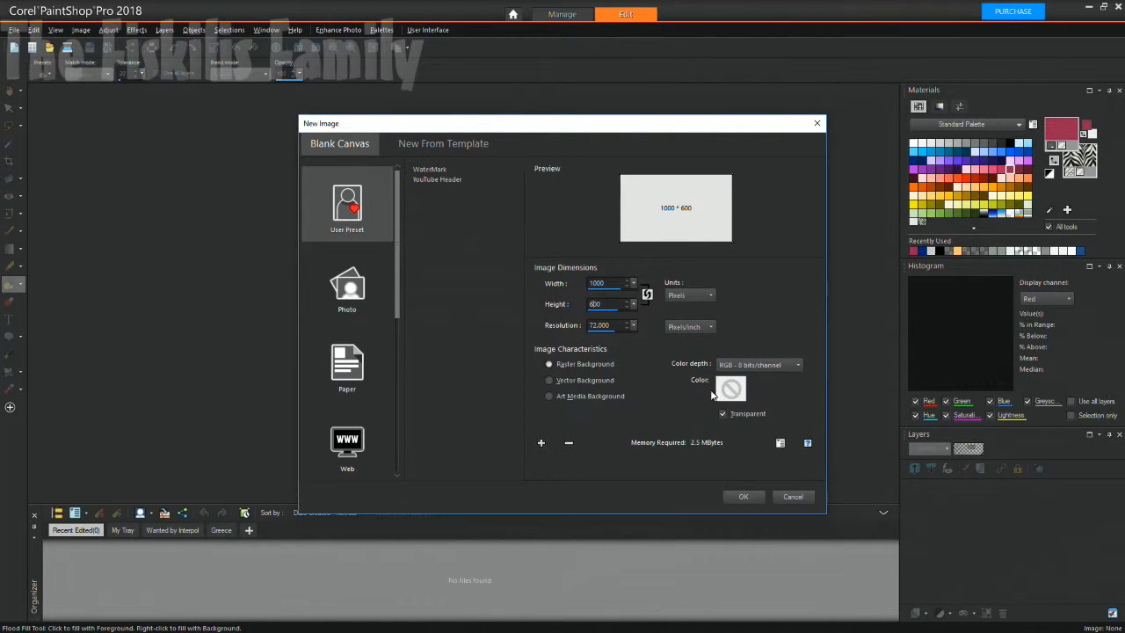
left_click(798, 364)
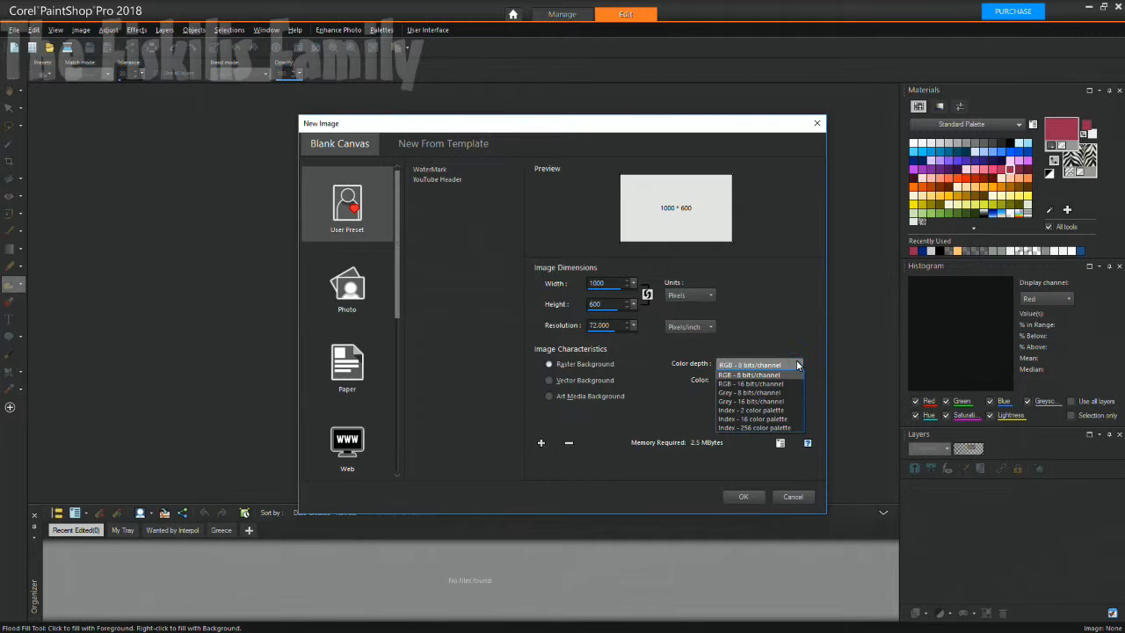
left_click(798, 364)
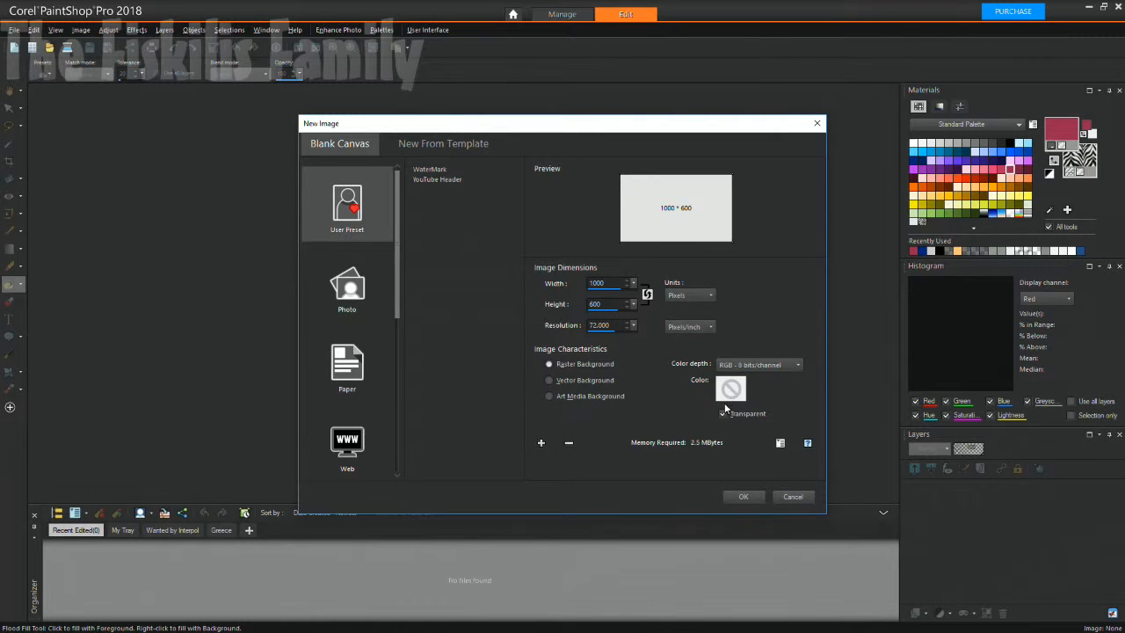
left_click(741, 496)
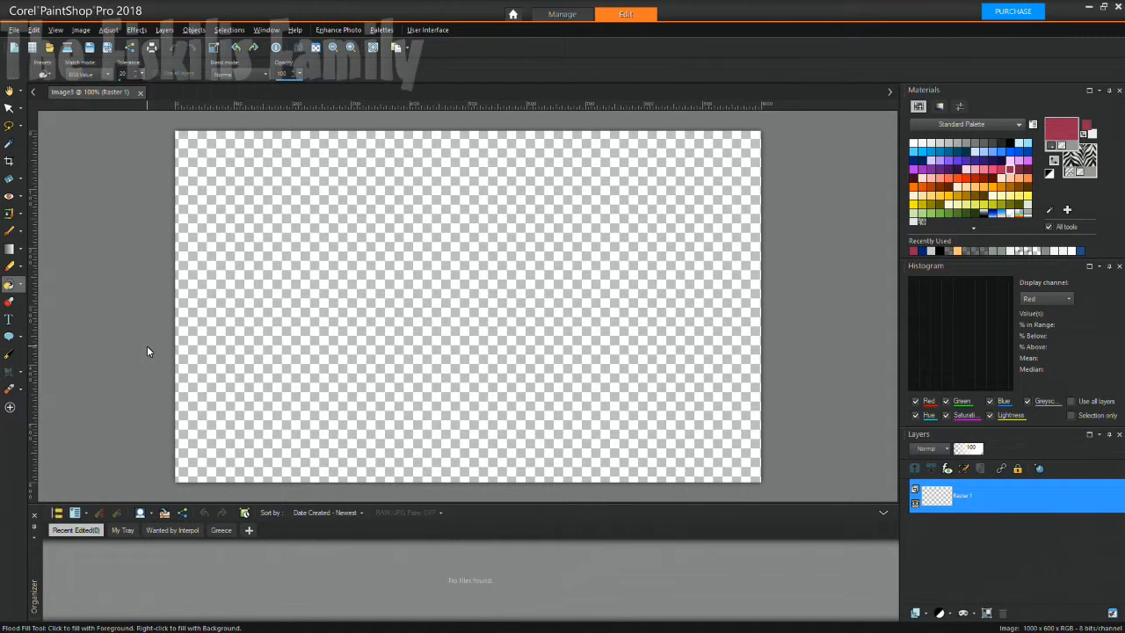
Set the foreground colour to black.
left_click(19, 377)
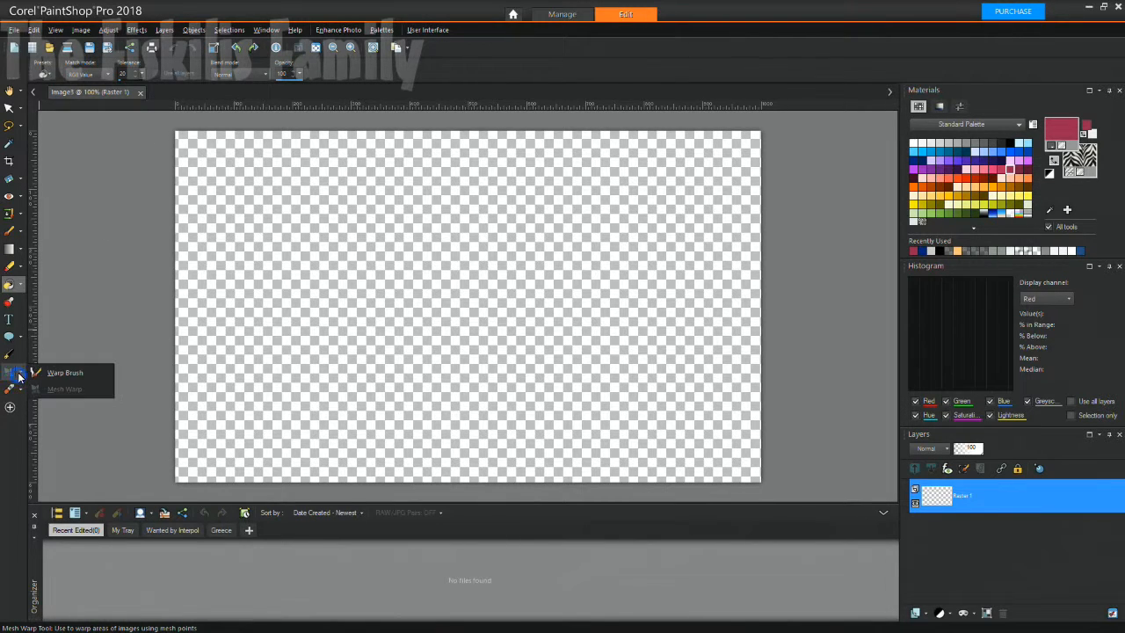
left_click(19, 372)
left_click(19, 373)
left_click(20, 373)
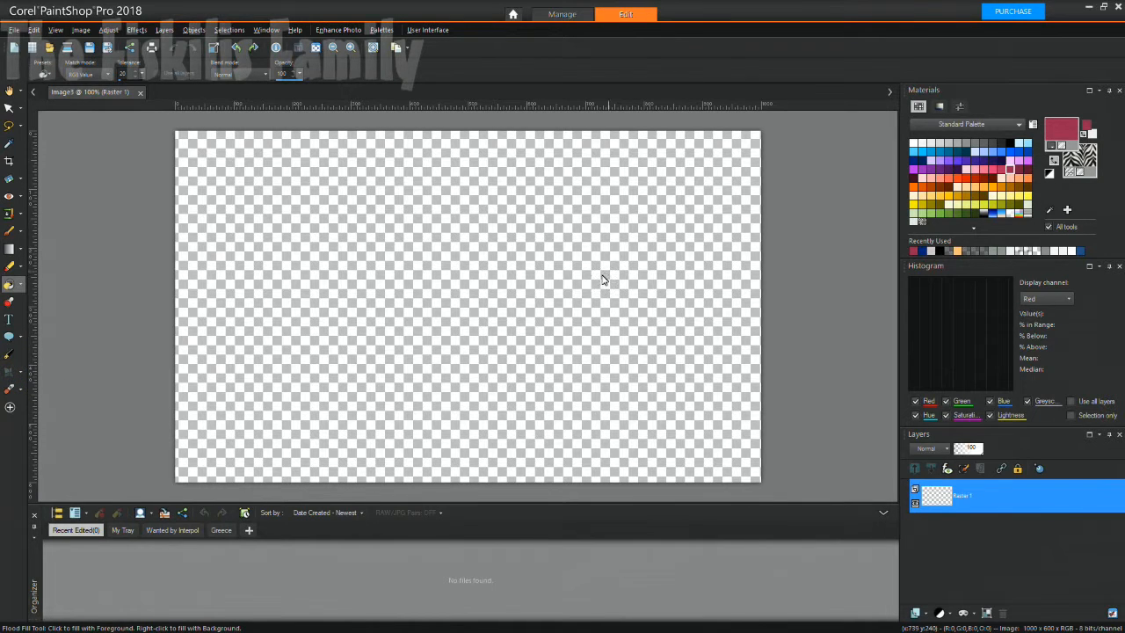
left_click(1059, 140)
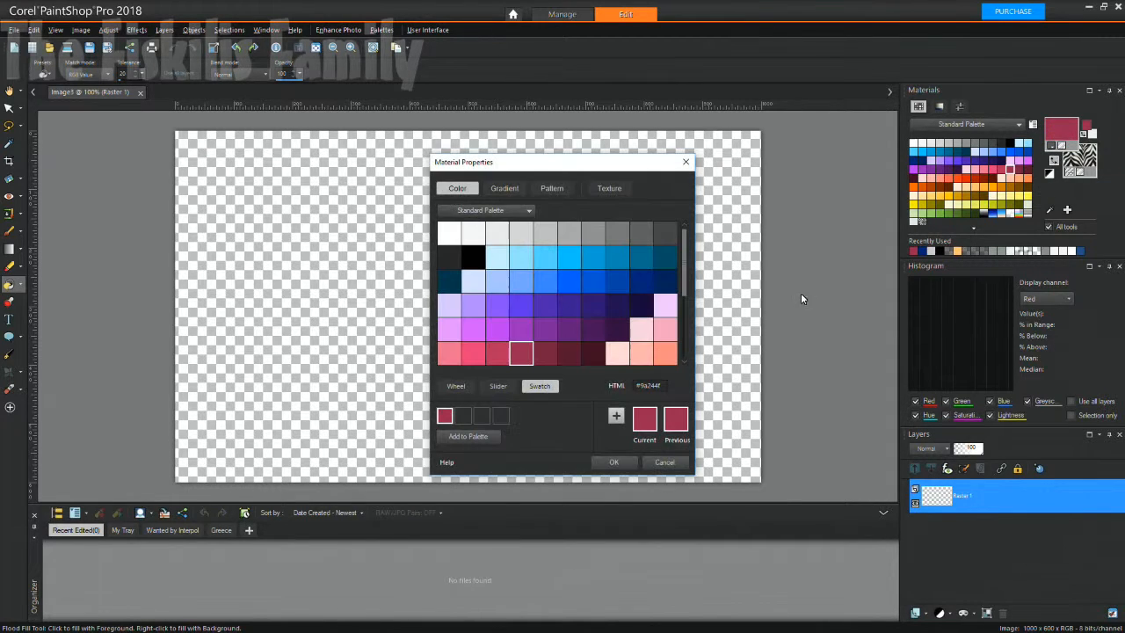
left_click(473, 256)
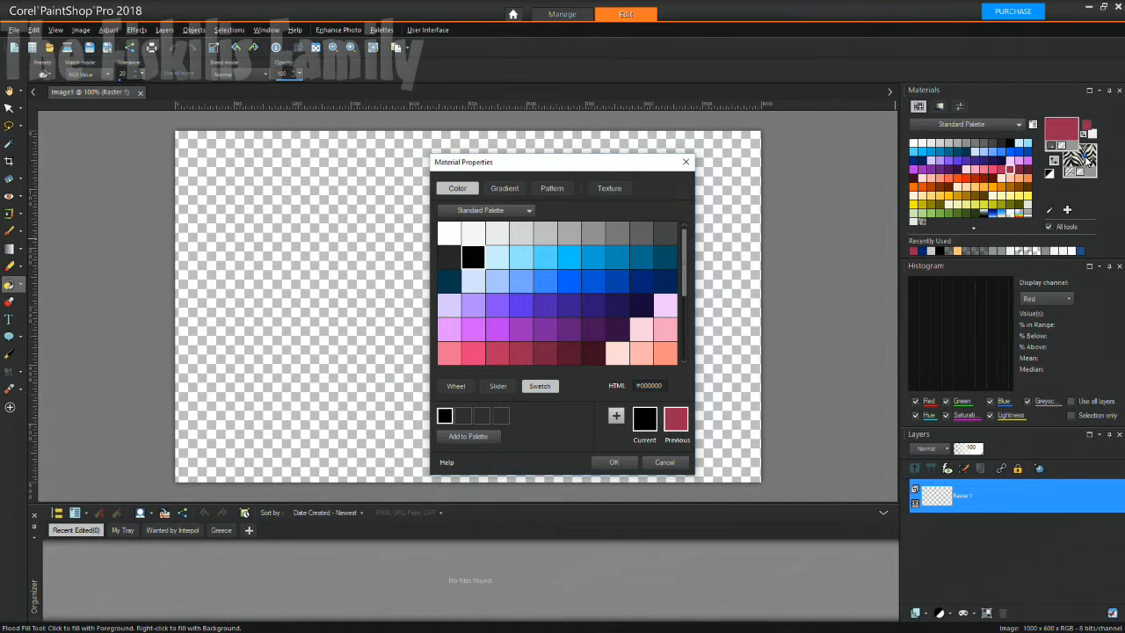
left_click(614, 463)
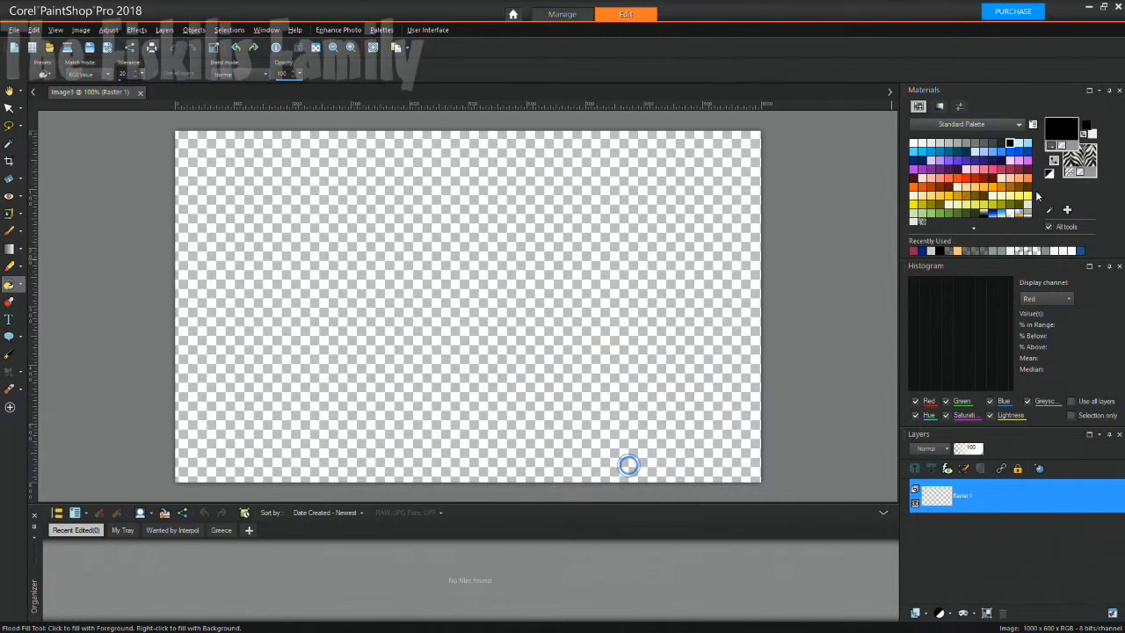
Browse the background material's Pattern and Texture options, then accept the material settings.
left_click(1088, 164)
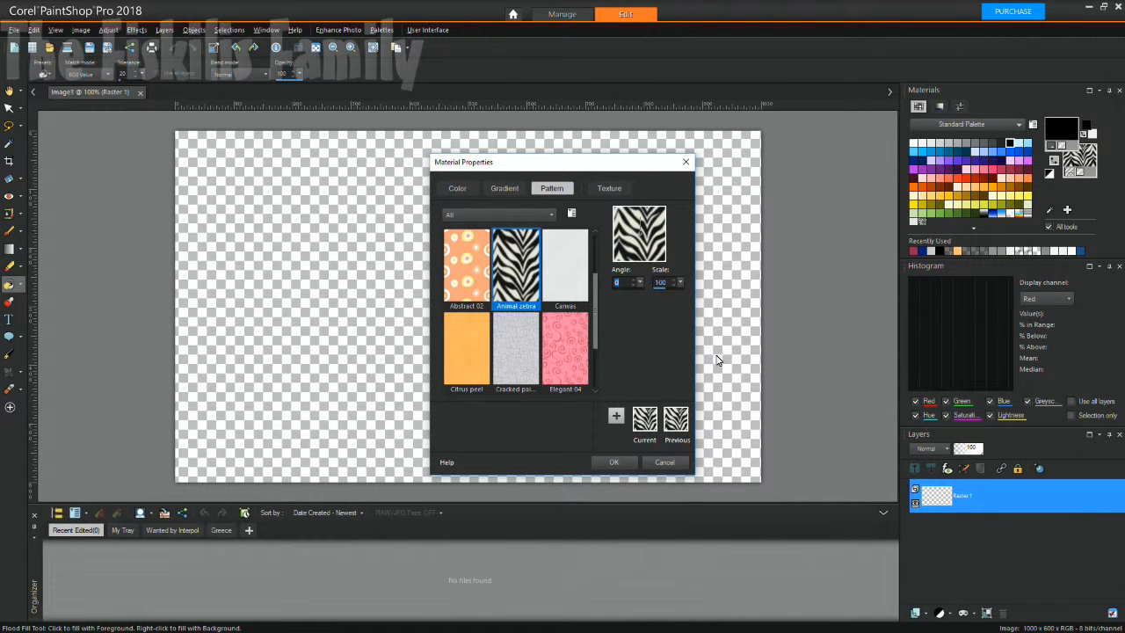
left_click_drag(595, 319, 595, 292)
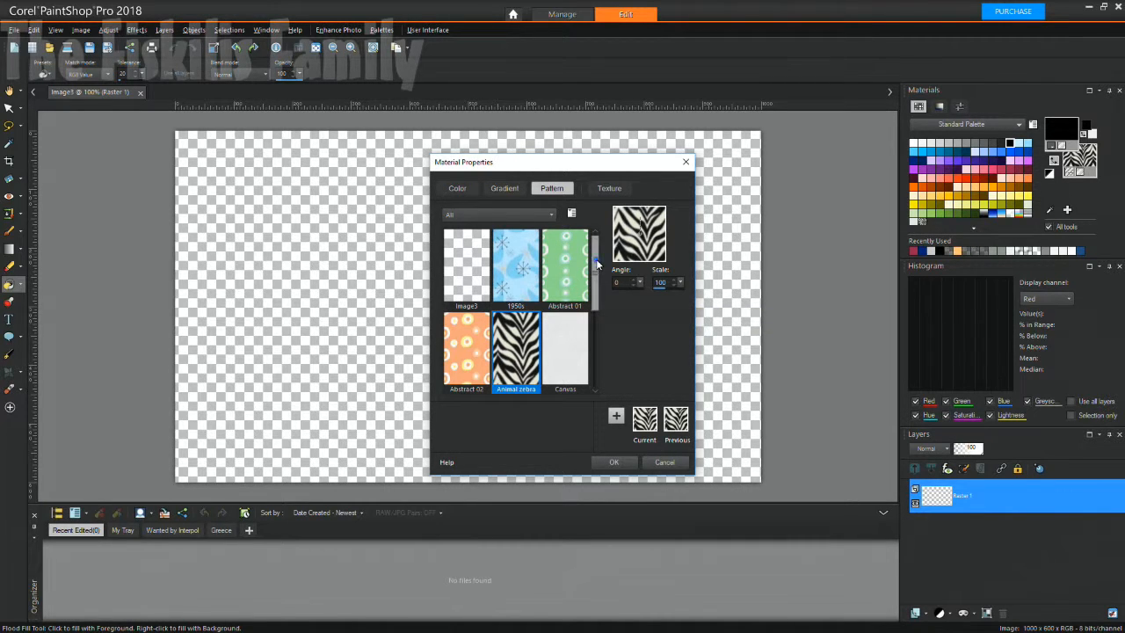
left_click(606, 188)
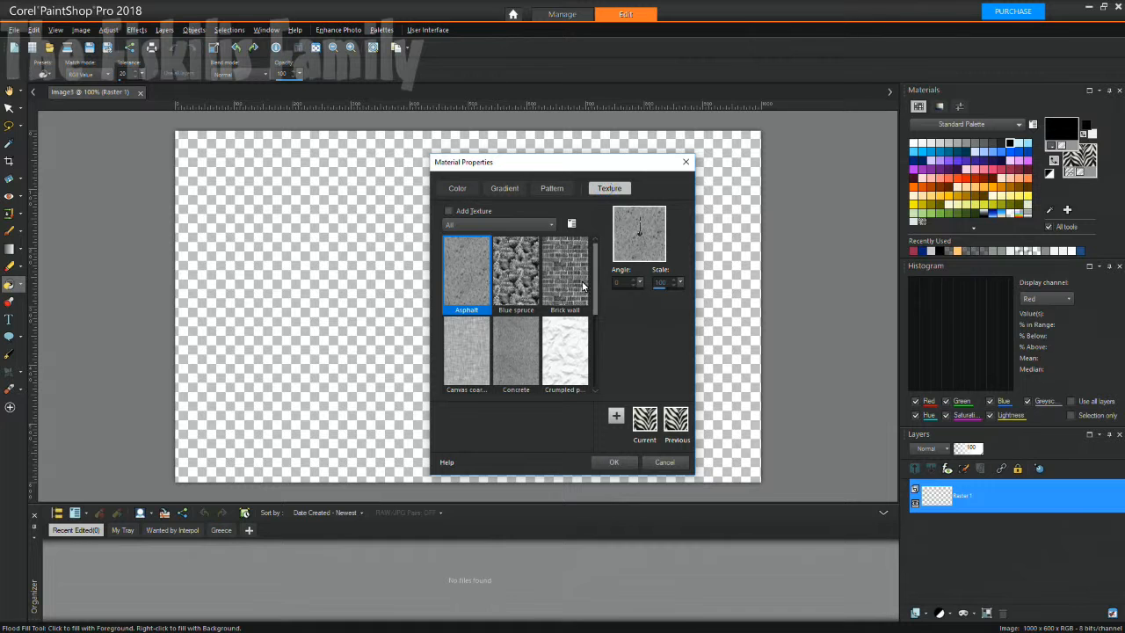
left_click(582, 279)
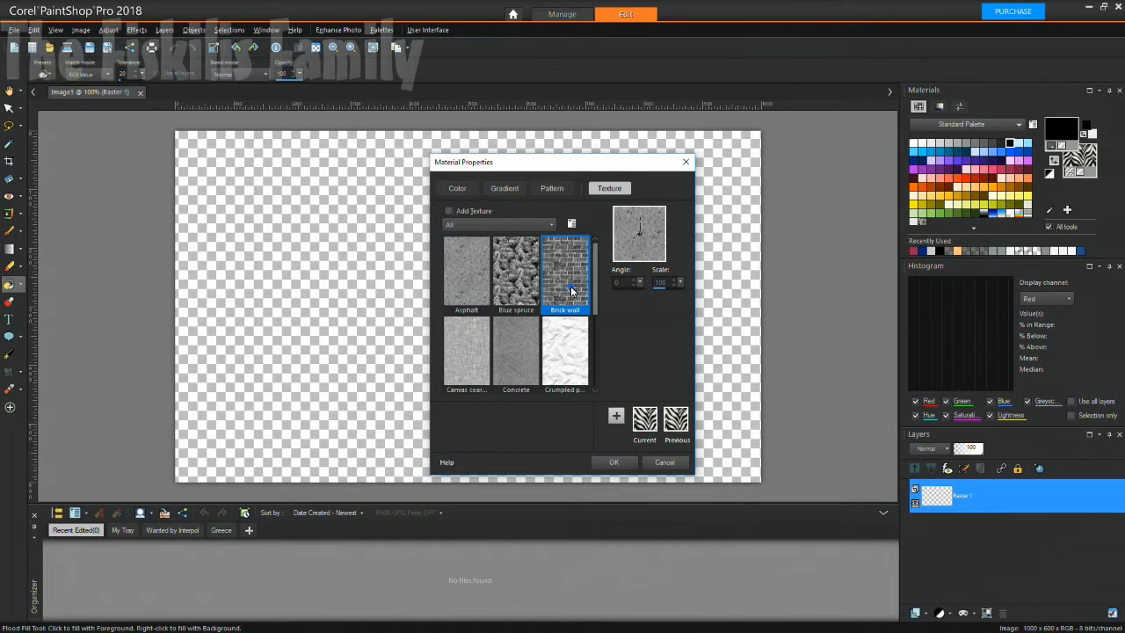
left_click(613, 461)
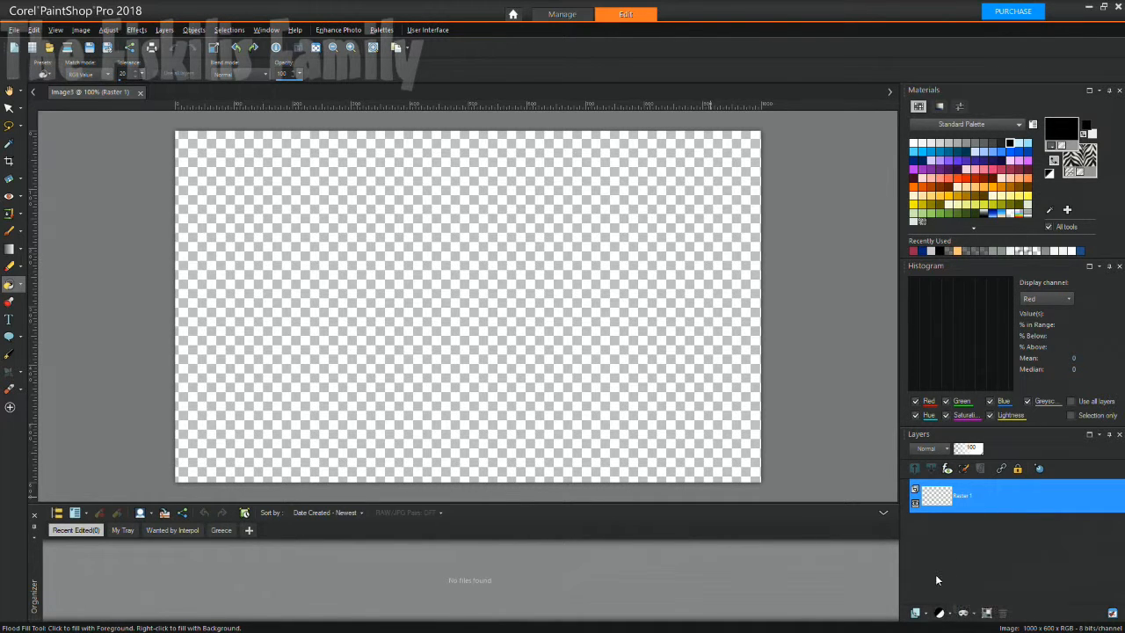
Add a new raster layer named Raster 2.
left_click(917, 613)
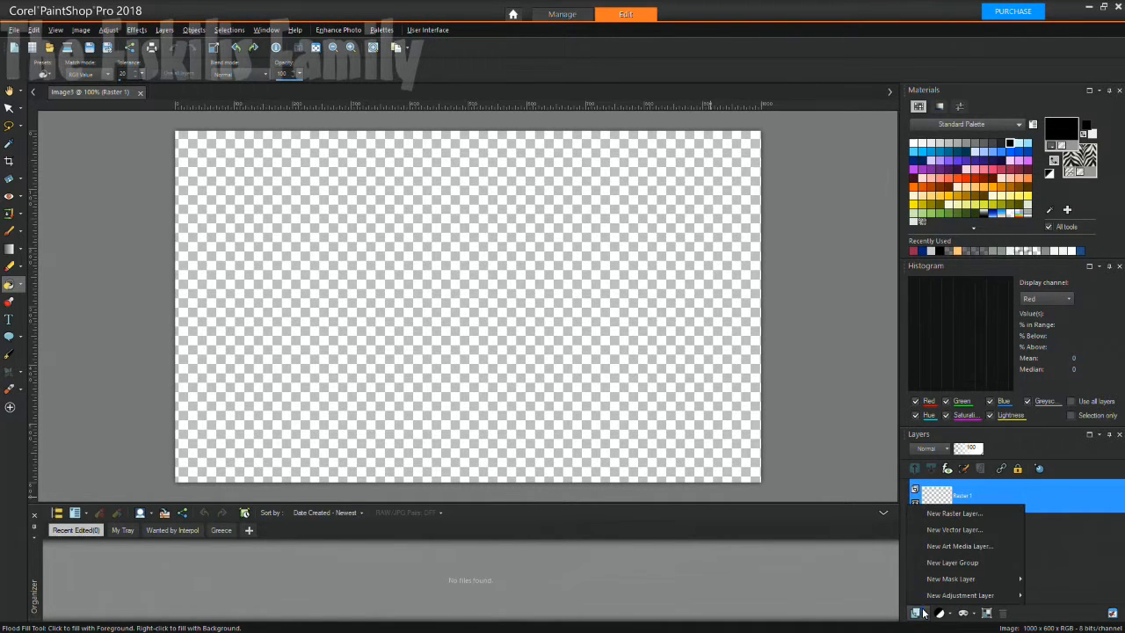
left_click(970, 514)
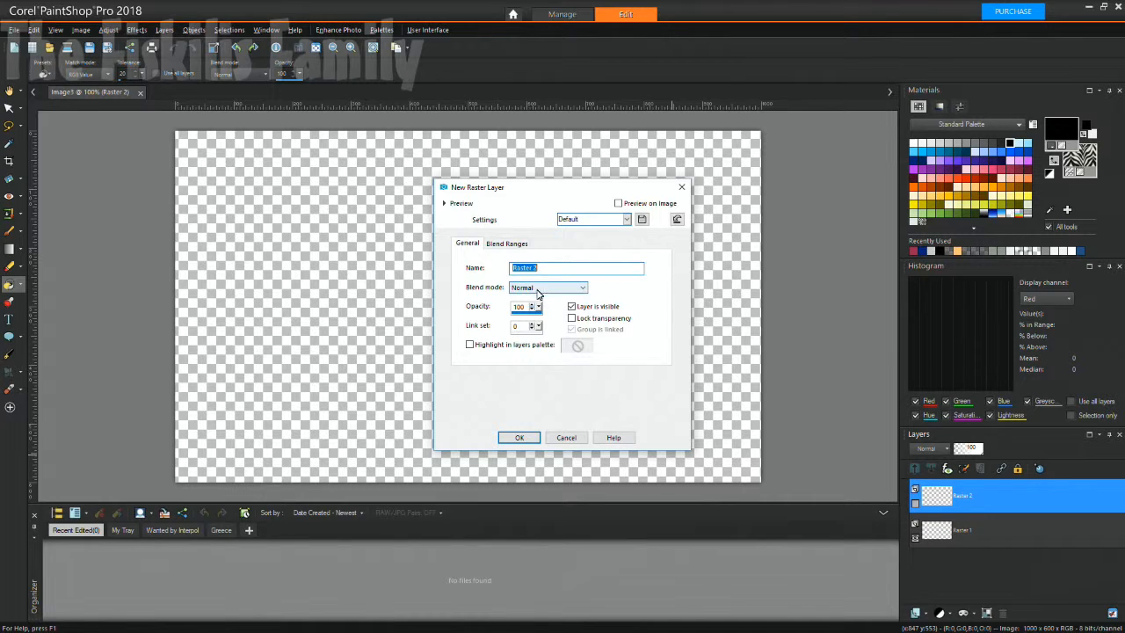
left_click(516, 246)
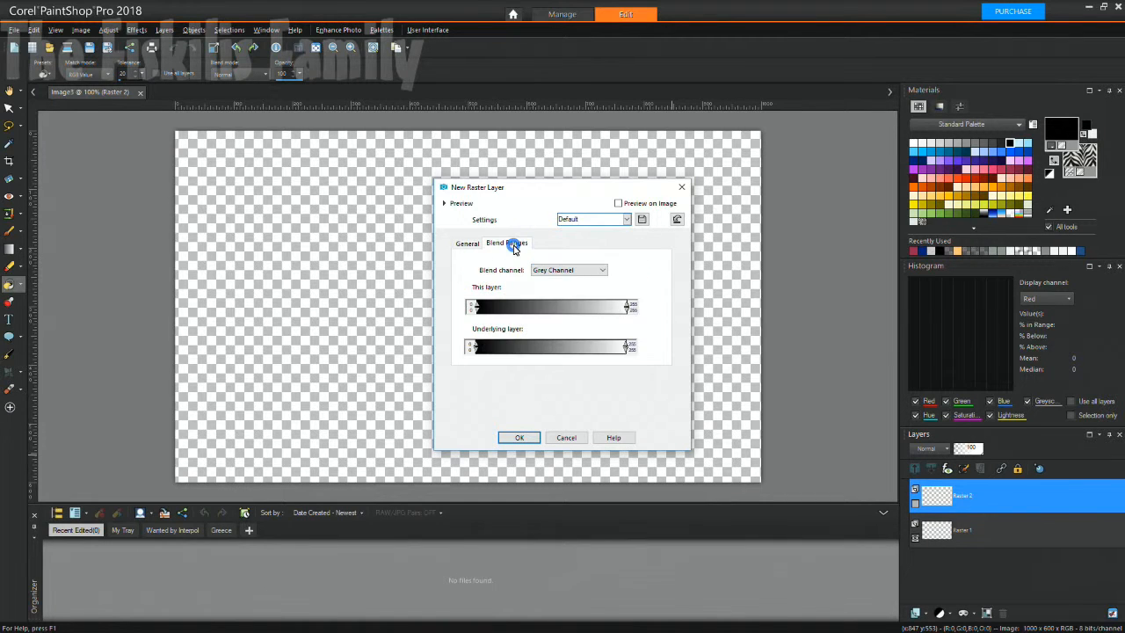
left_click(467, 244)
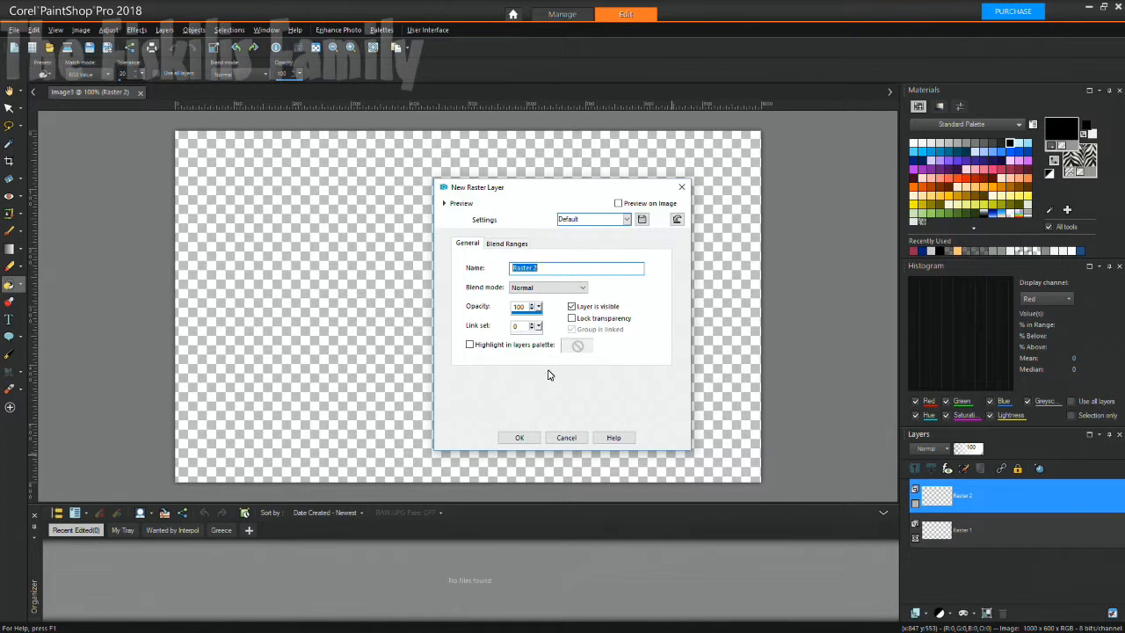
left_click(530, 438)
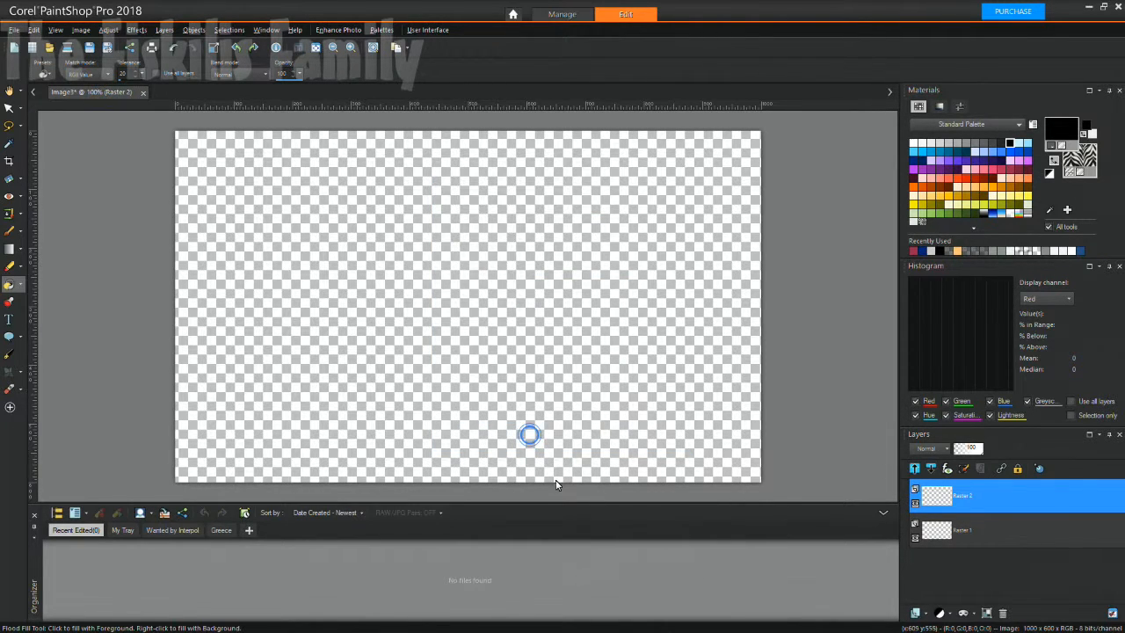
Drag Raster 1 above Raster 2 in the Layers palette.
left_click(936, 532)
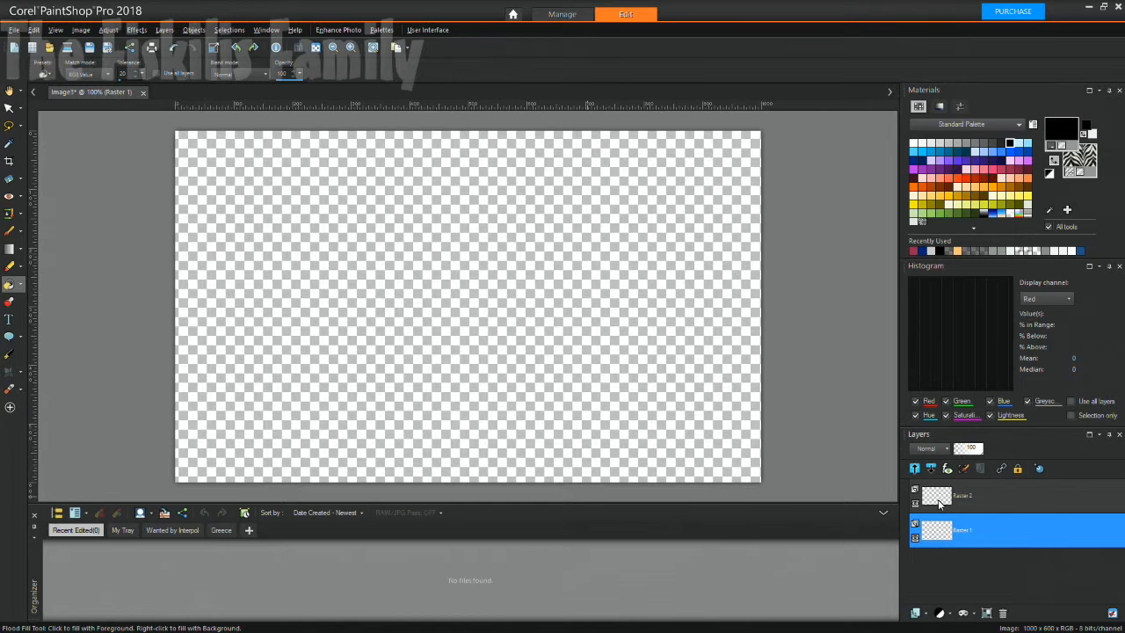
left_click(940, 503)
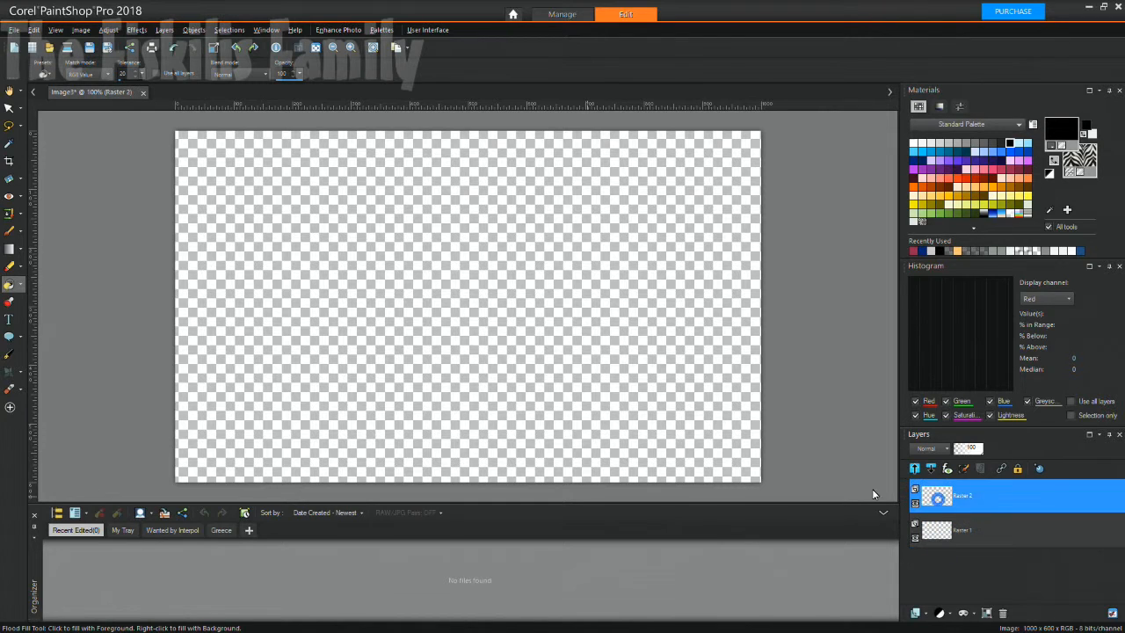
left_click(968, 540)
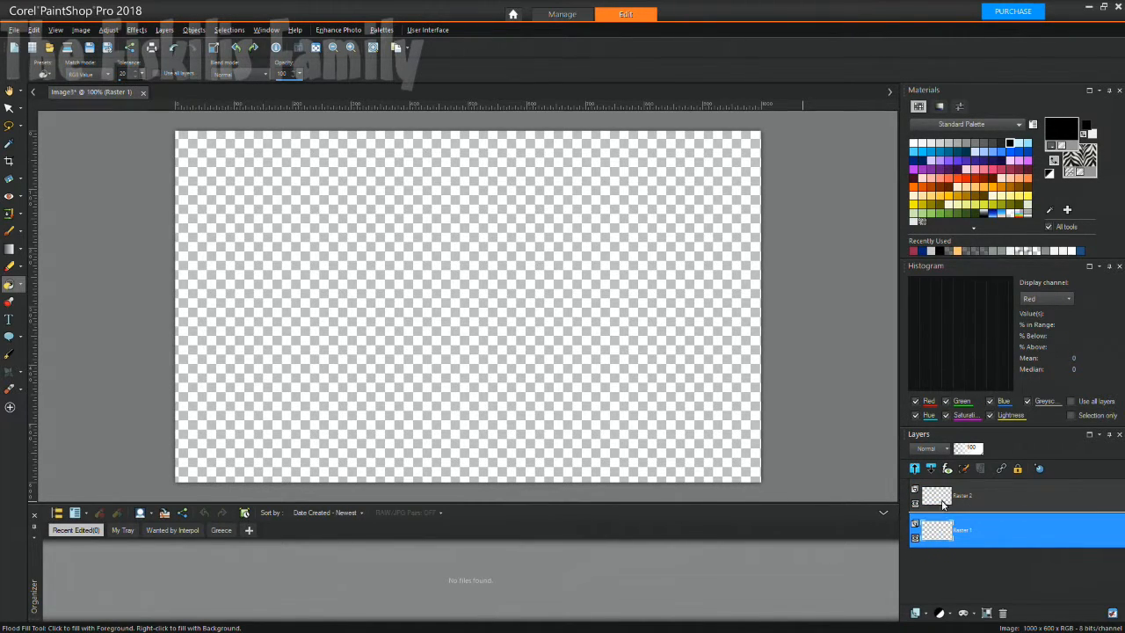
left_click_drag(939, 527, 952, 486)
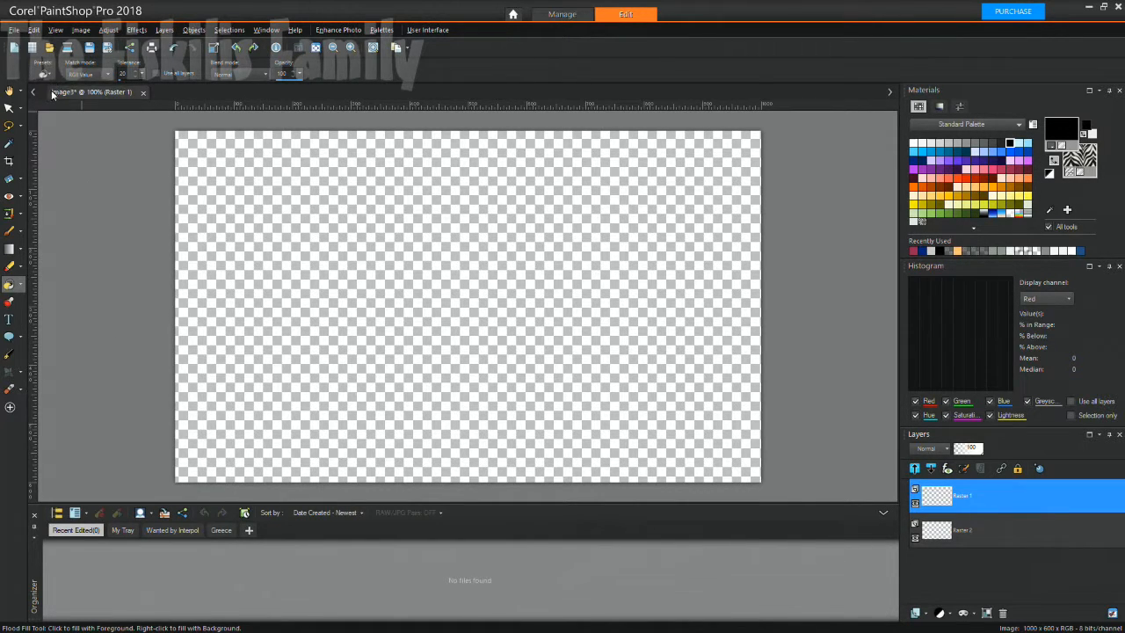
left_click(8, 91)
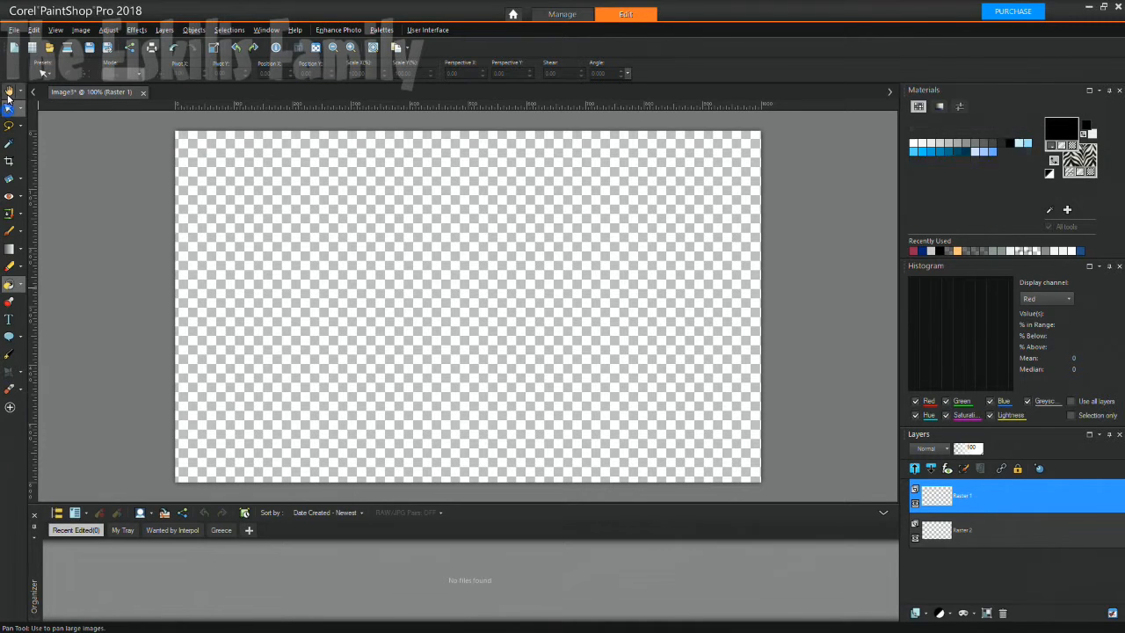
left_click(22, 375)
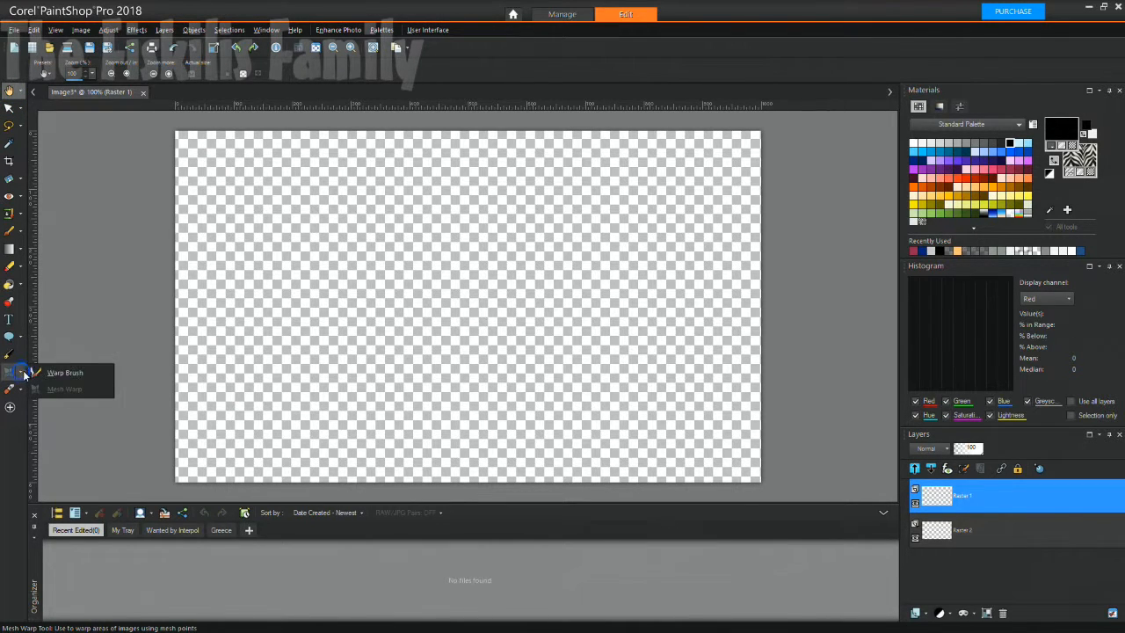
left_click(40, 372)
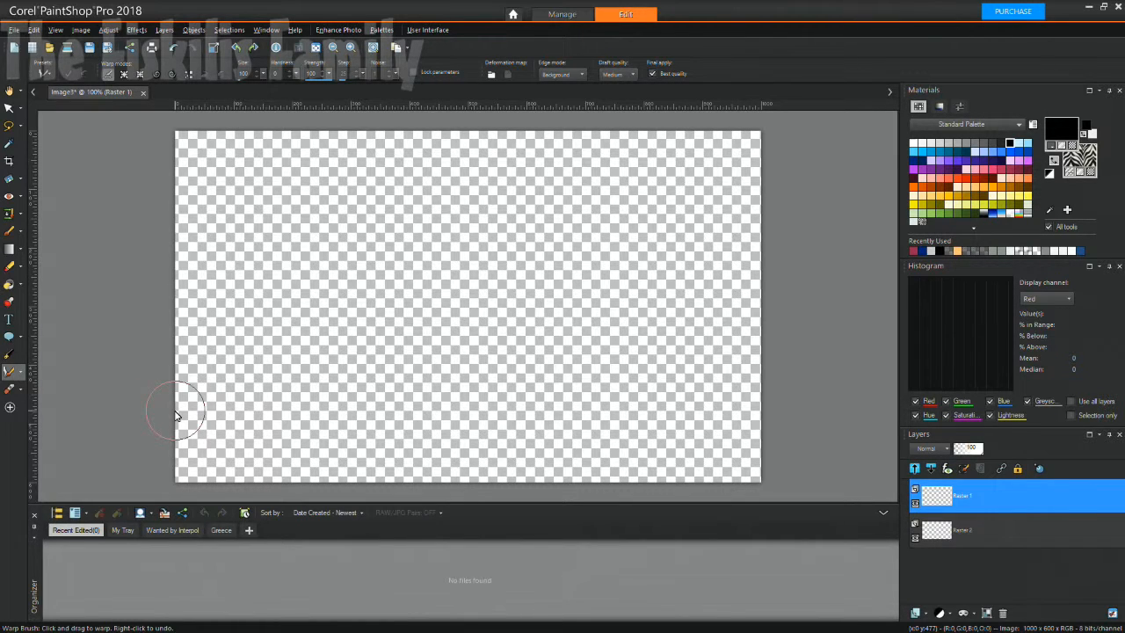
left_click(23, 375)
left_click(17, 343)
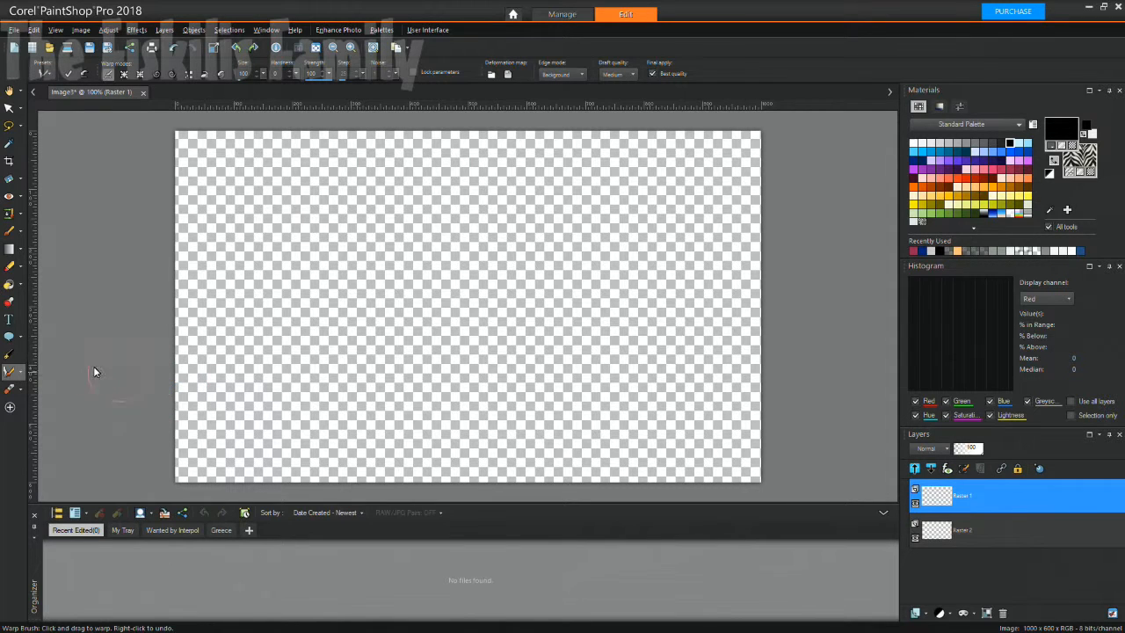
left_click(23, 372)
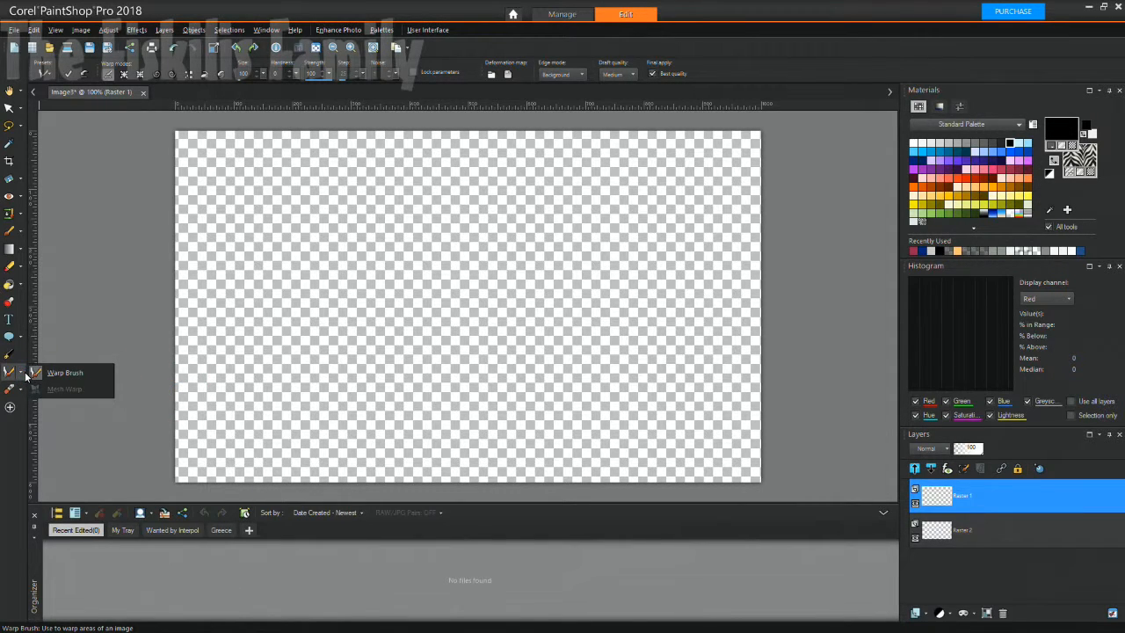
left_click(26, 375)
left_click(25, 376)
left_click(26, 375)
left_click(19, 234)
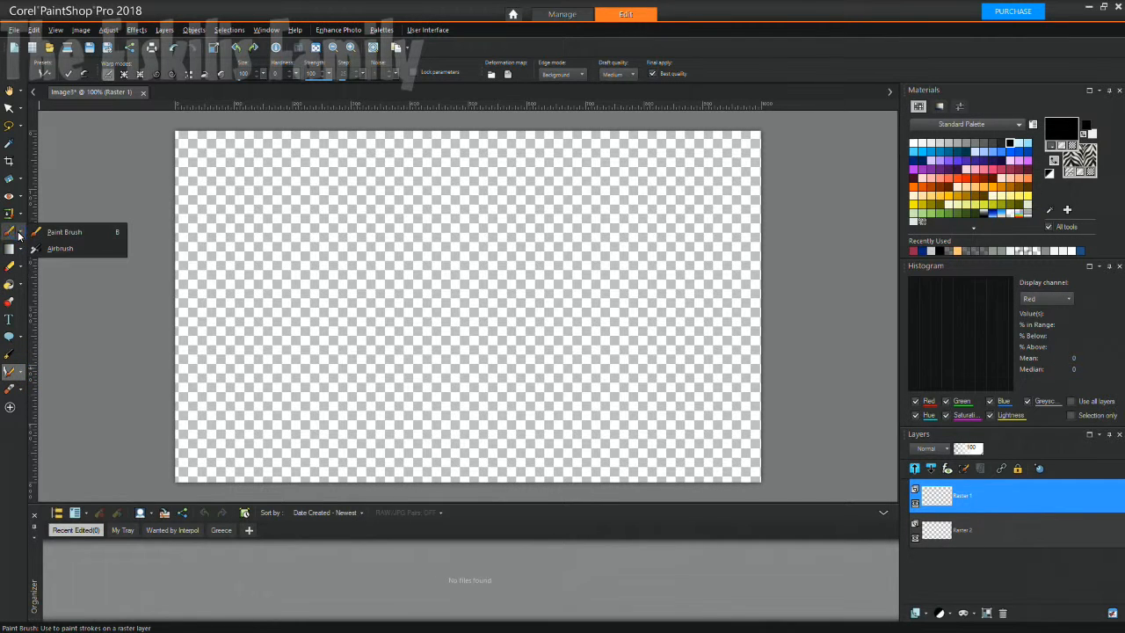
left_click(21, 228)
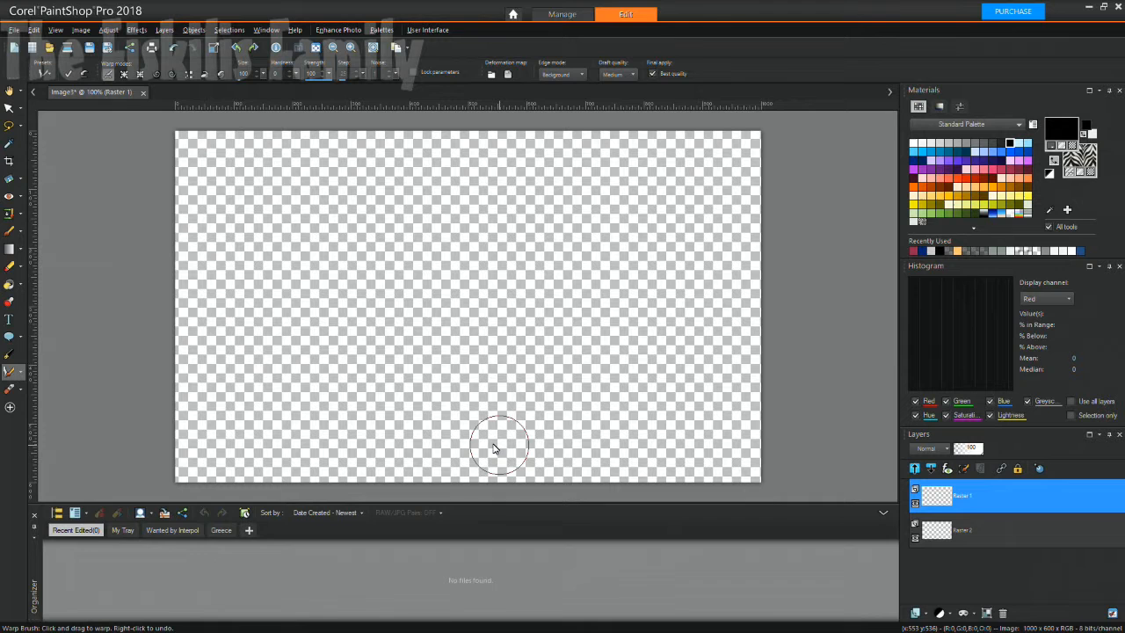
left_click(965, 533)
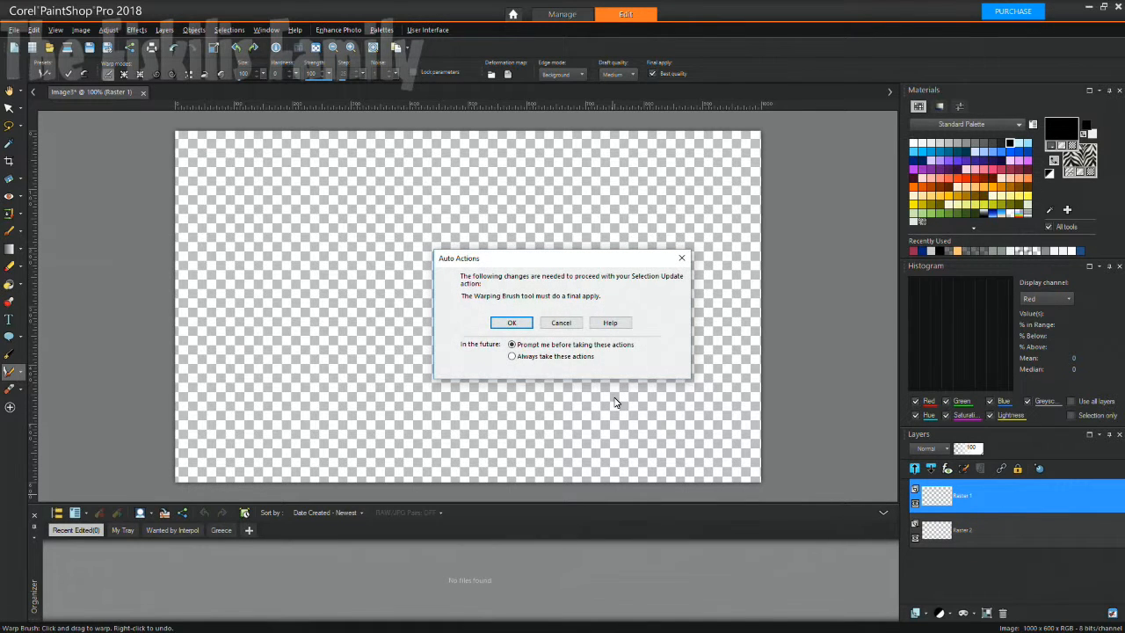
left_click(513, 321)
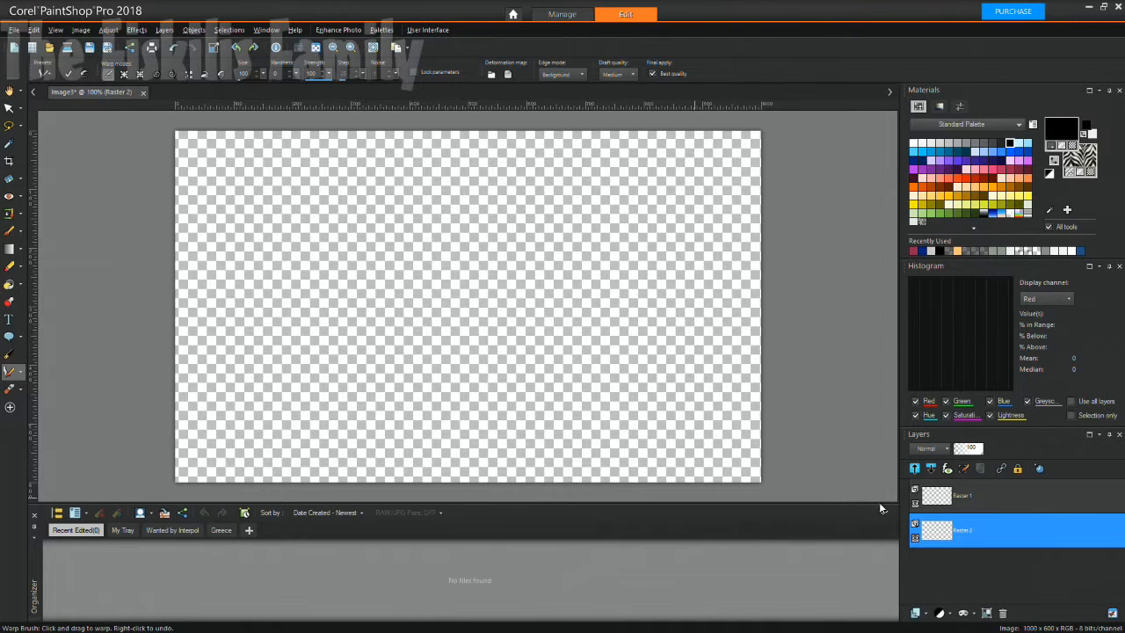
left_click(948, 498)
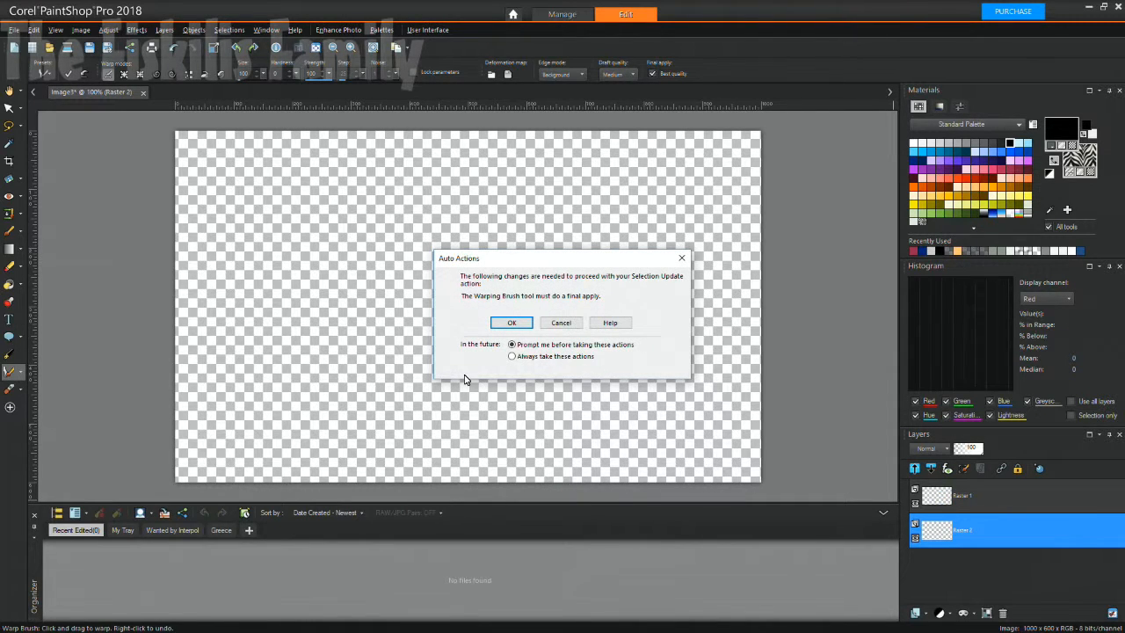
left_click(512, 323)
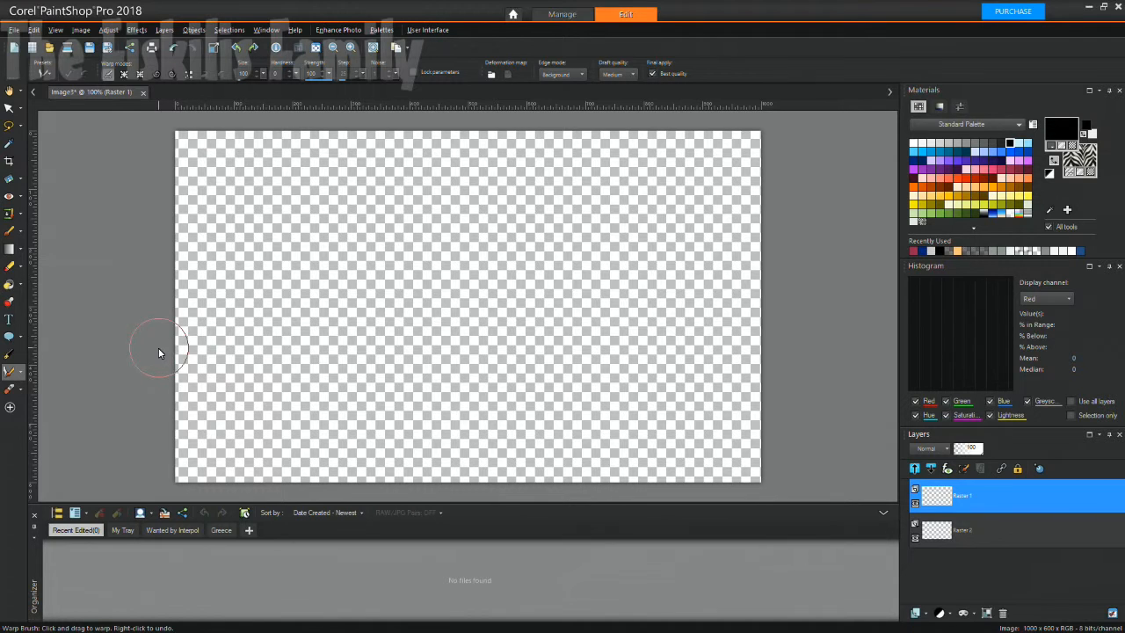
Select the Pen tool in Draw Point To Point mode.
left_click(21, 392)
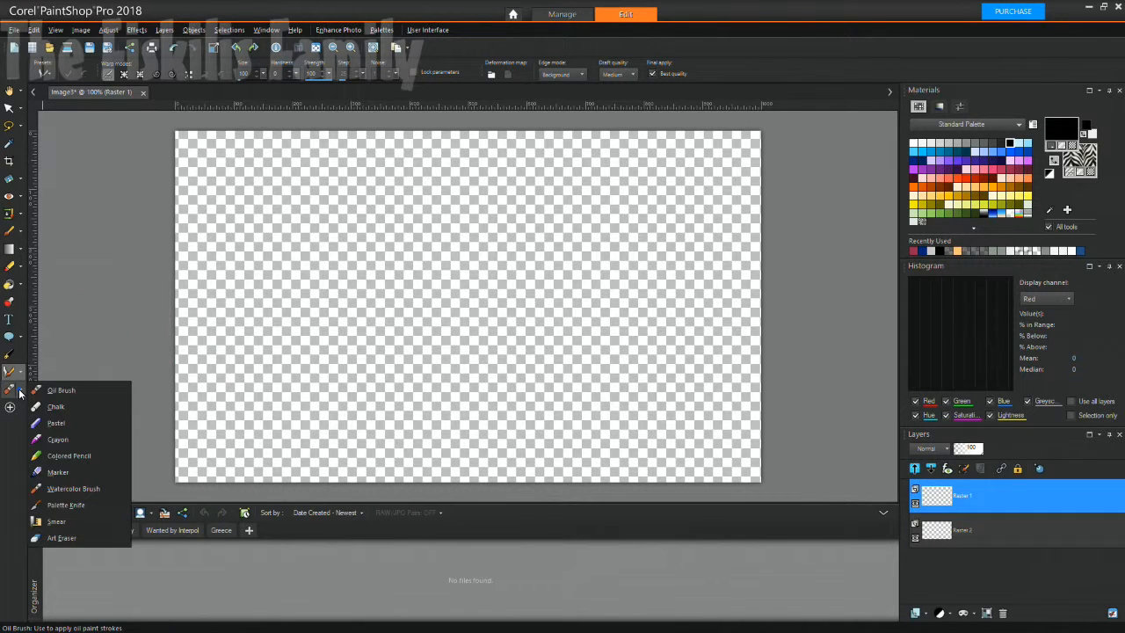
left_click(10, 355)
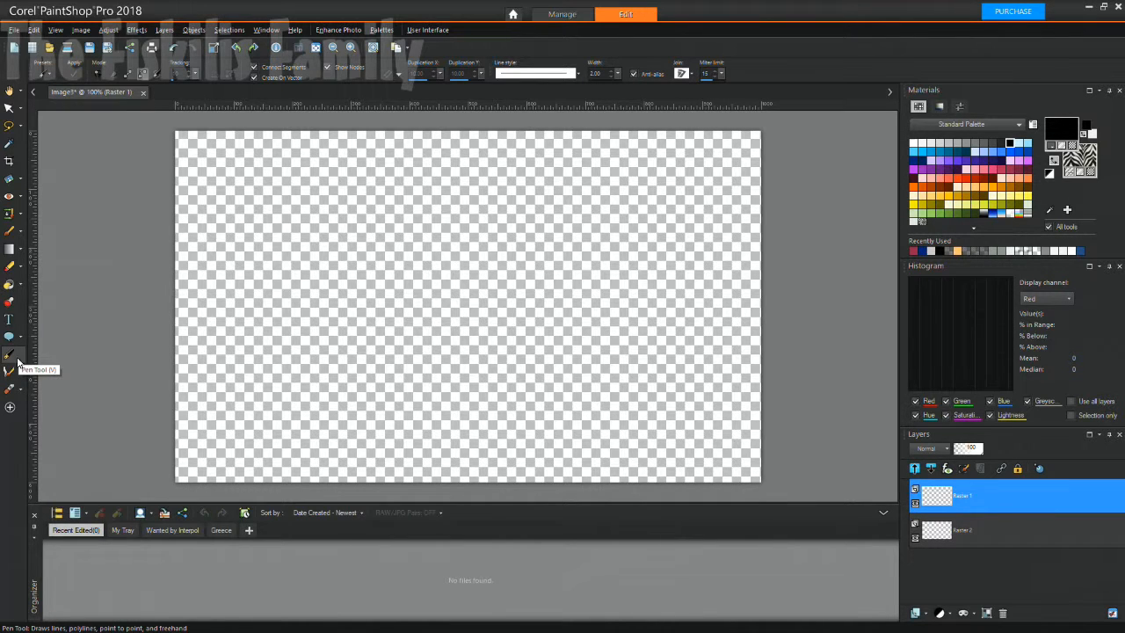
left_click(11, 356)
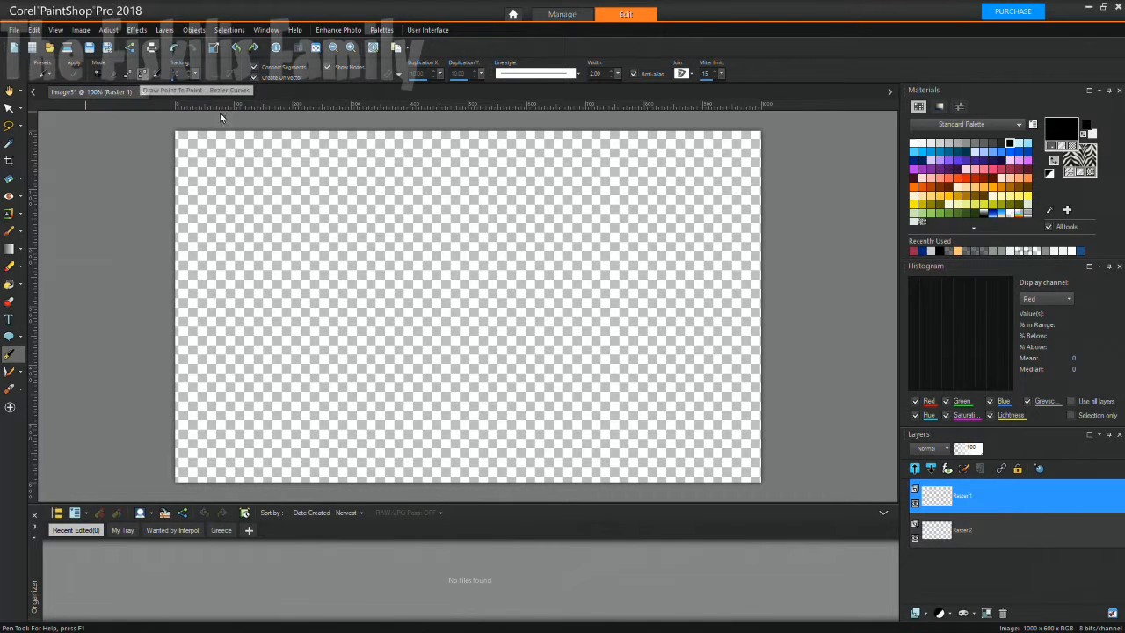
left_click(131, 74)
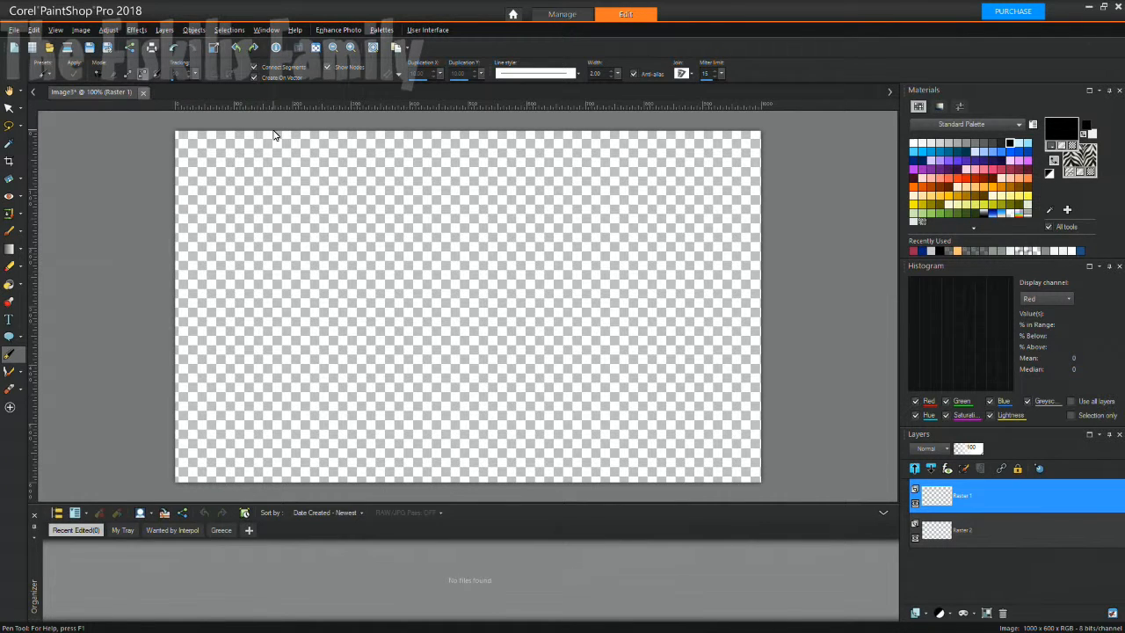
Enable Create On Vector, Connect Segments and Show Nodes, and choose the +Solid line style.
left_click(255, 70)
left_click(333, 68)
left_click(328, 68)
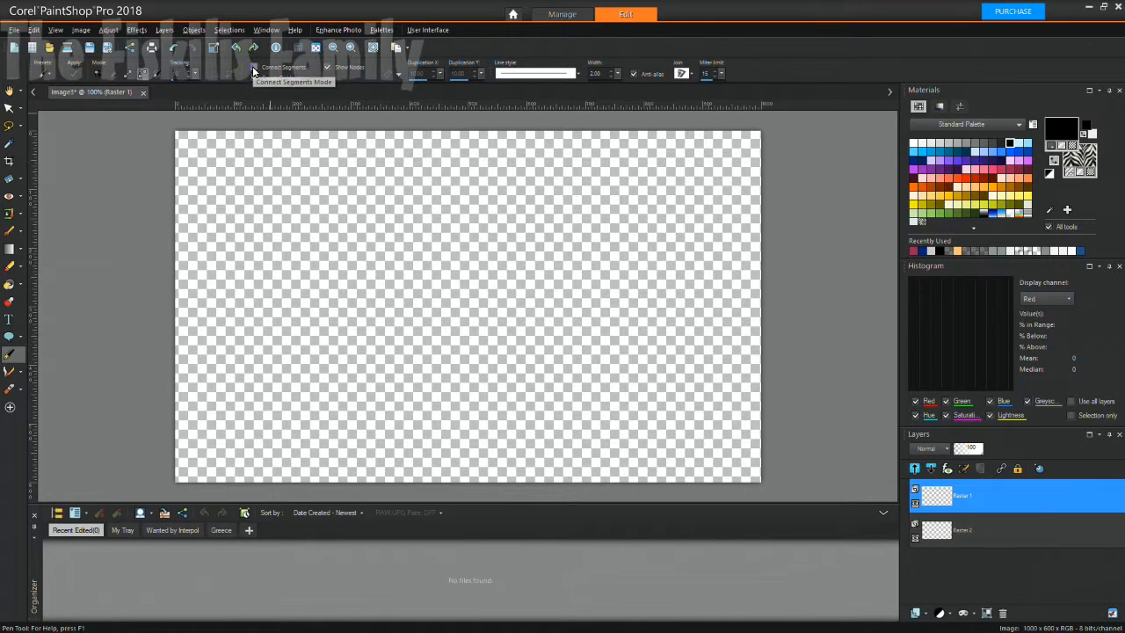
left_click(254, 67)
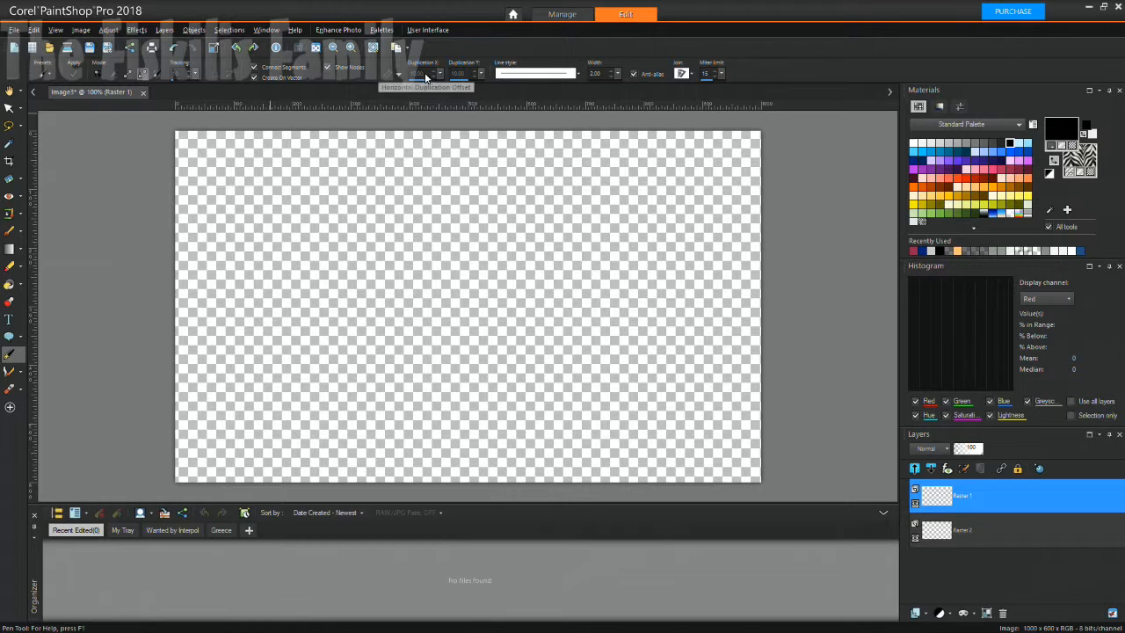
left_click(527, 76)
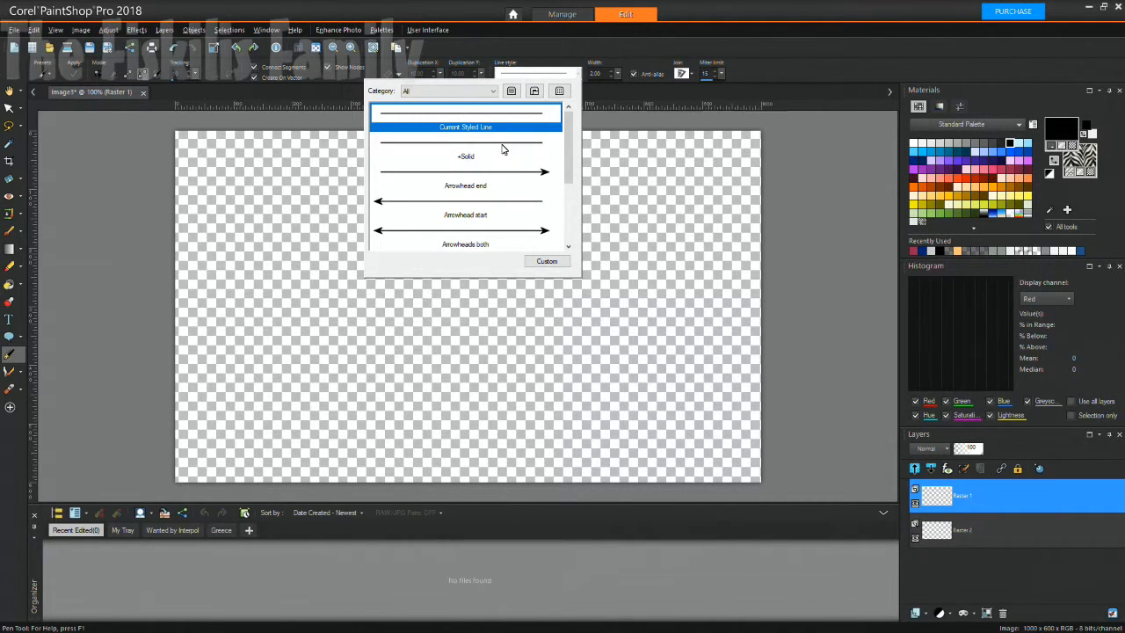
left_click(503, 149)
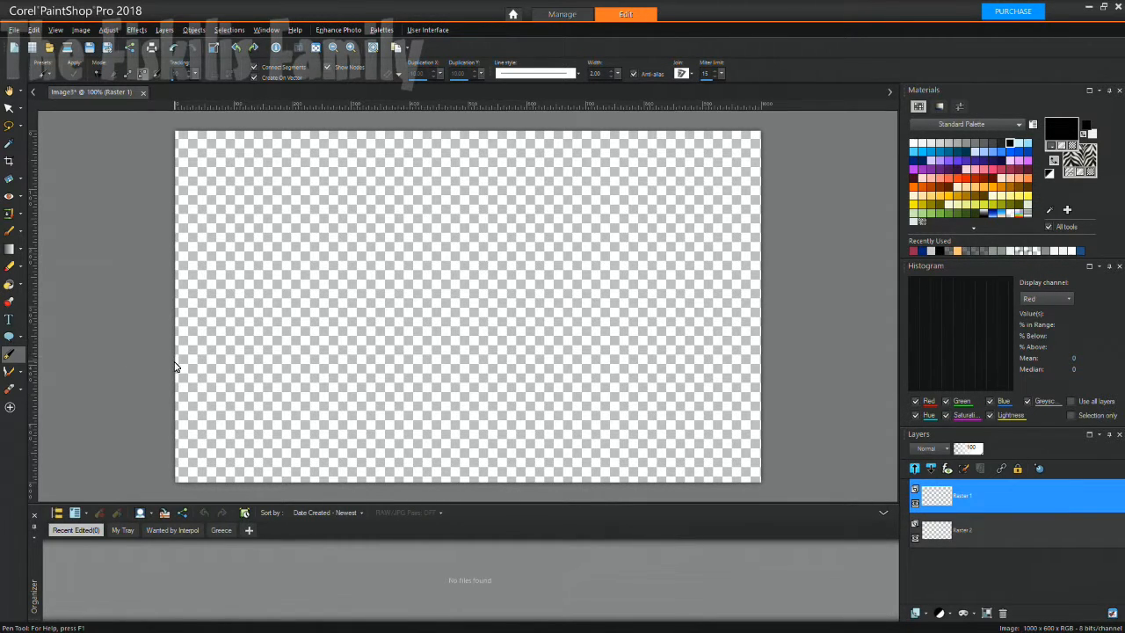
Draw an arc from the canvas's left edge, curving up to top centre and down right.
mouse_move(176, 376)
left_mouse_down()
mouse_move(209, 329)
mouse_move(467, 133)
left_mouse_up()
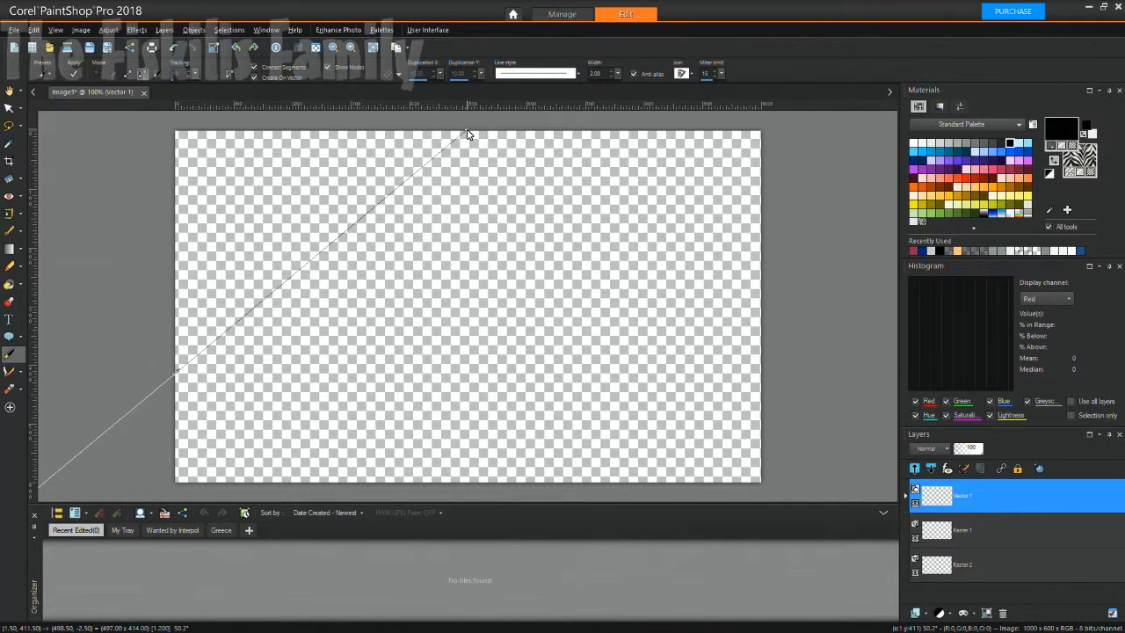
left_click_drag(468, 134, 468, 134)
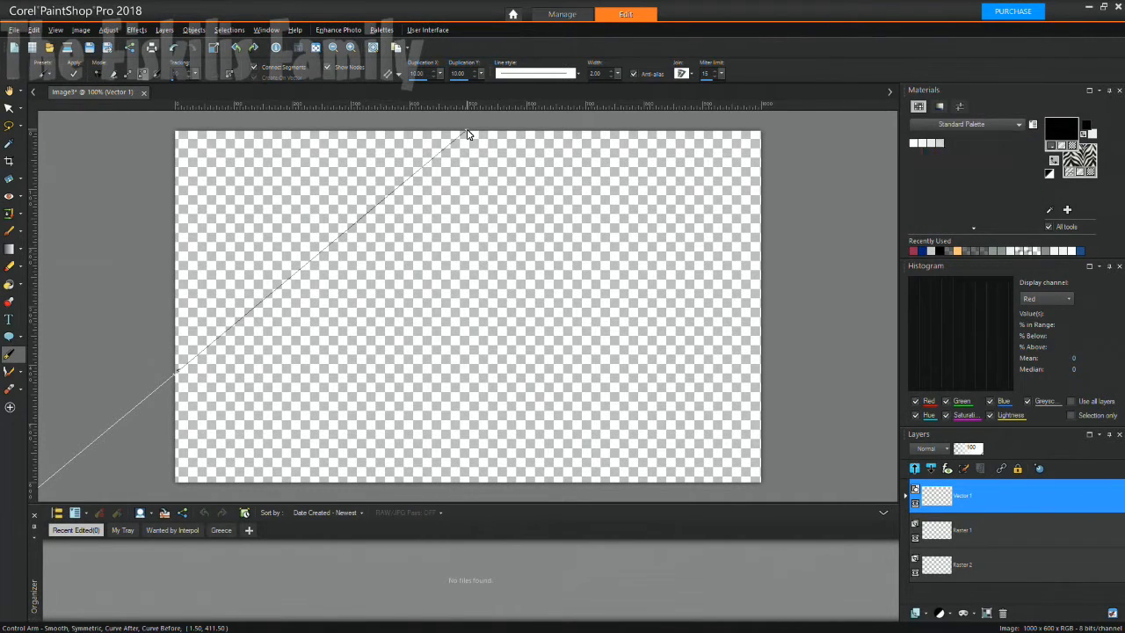
left_click(761, 369)
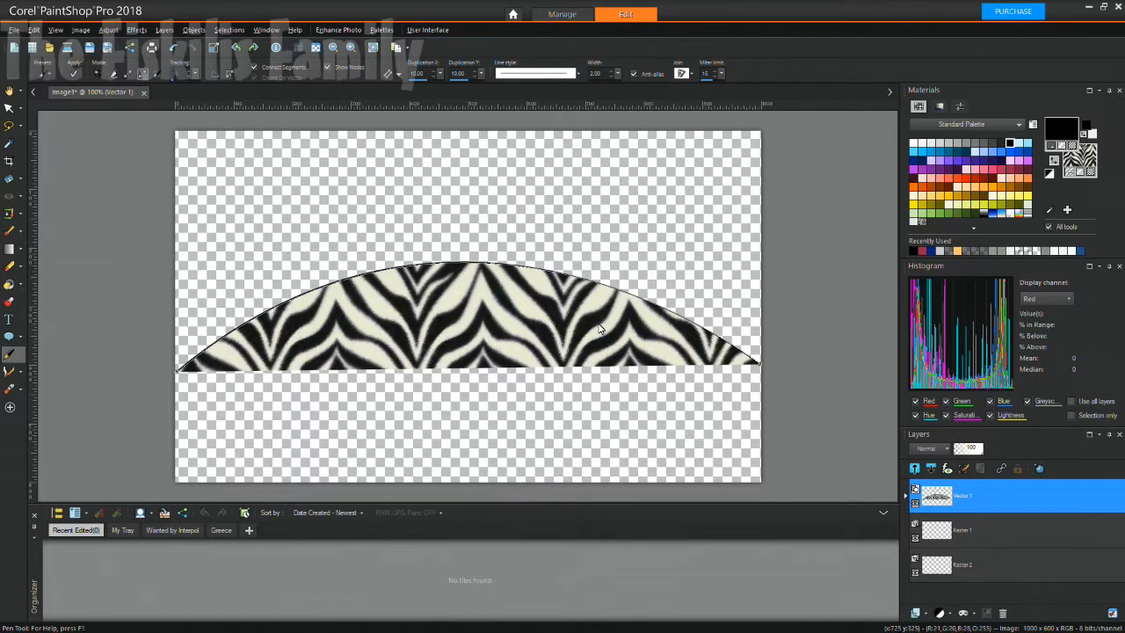
Set the arc's fill to Transparent and drag a horizontal guide beneath it.
left_click(1093, 177)
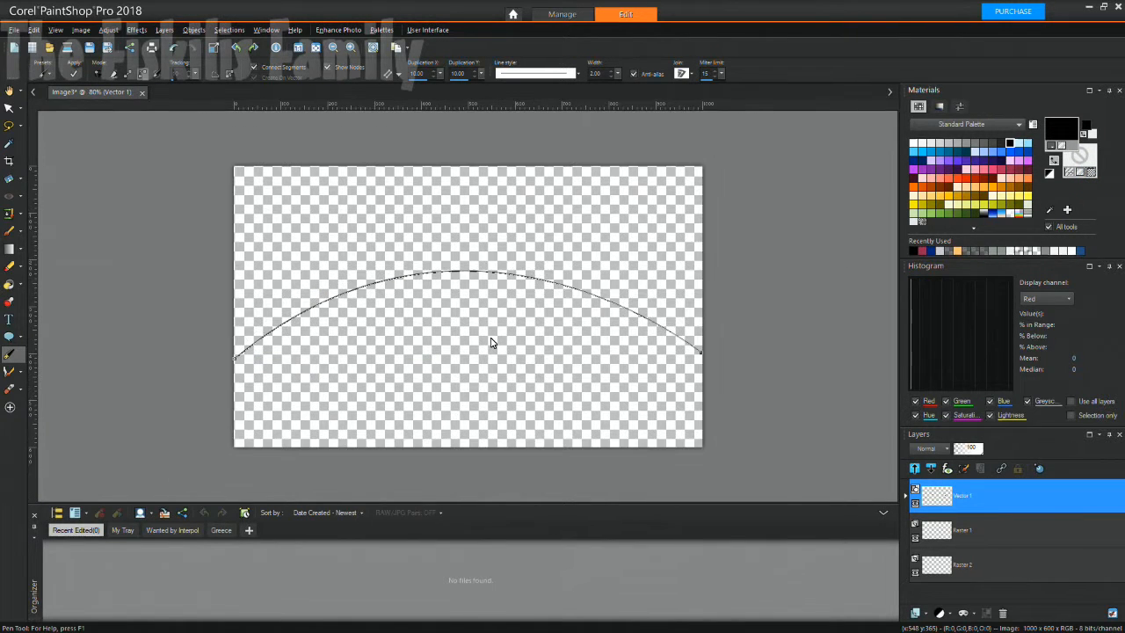
scroll(491, 343, "up", 1)
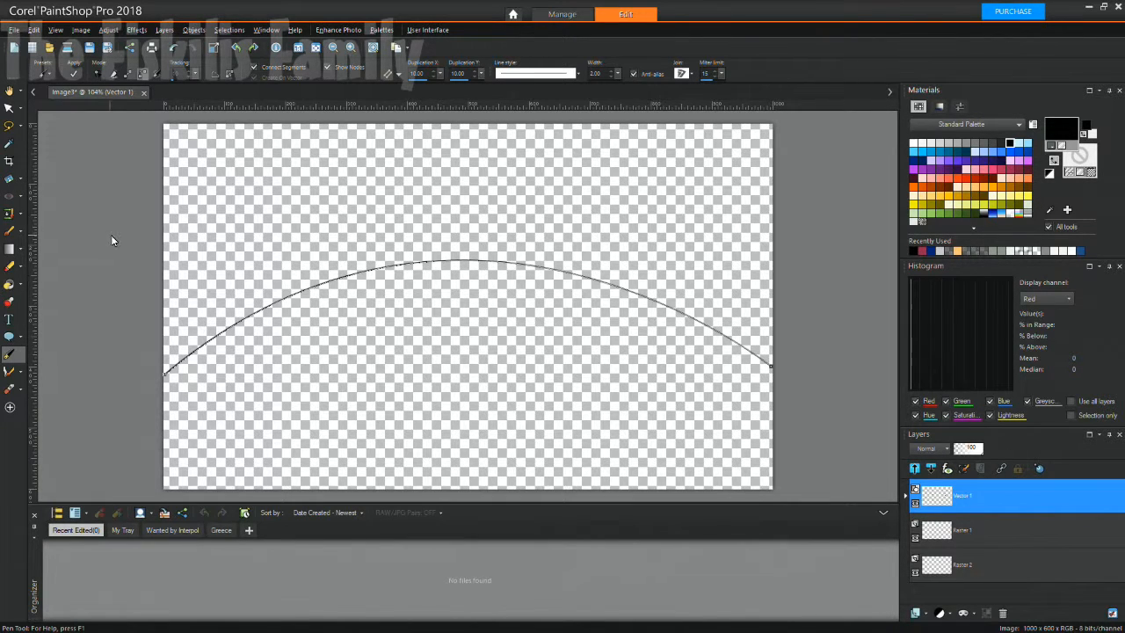
left_click_drag(163, 108, 161, 384)
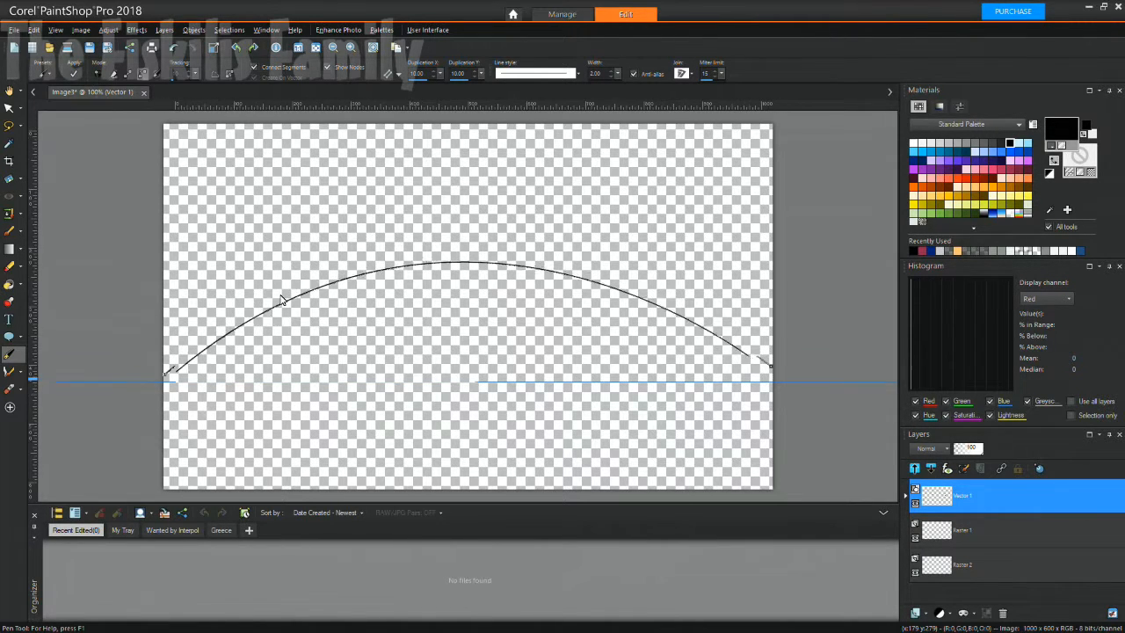
Pull the arc's end nodes down onto the horizontal guide.
scroll(281, 300, "up", 2)
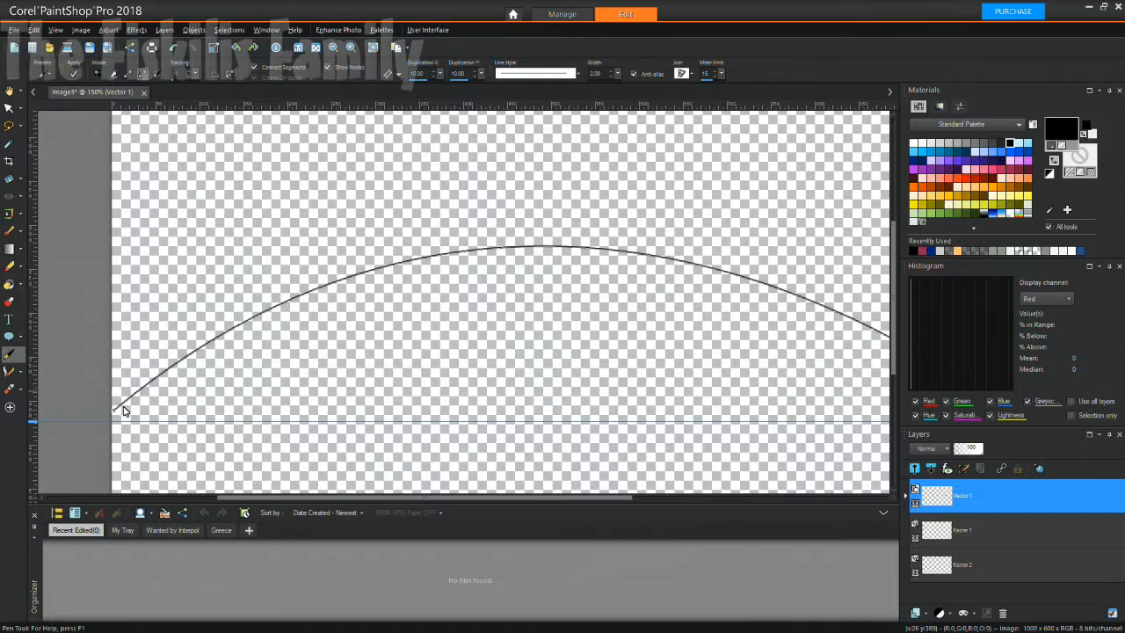
left_click(113, 418)
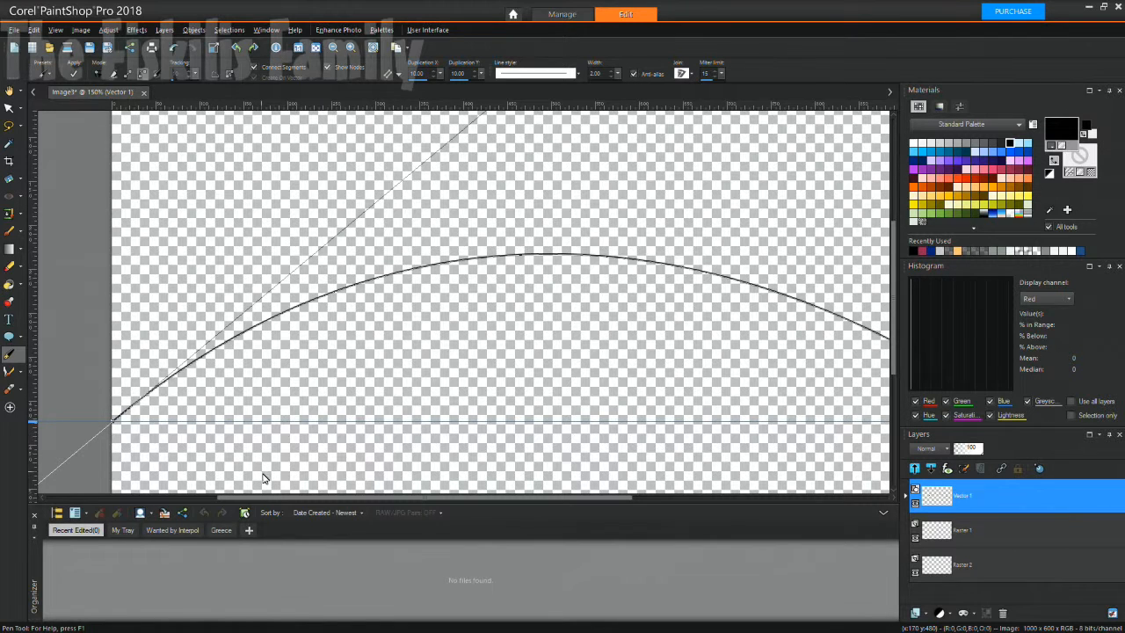
left_click_drag(266, 496, 452, 506)
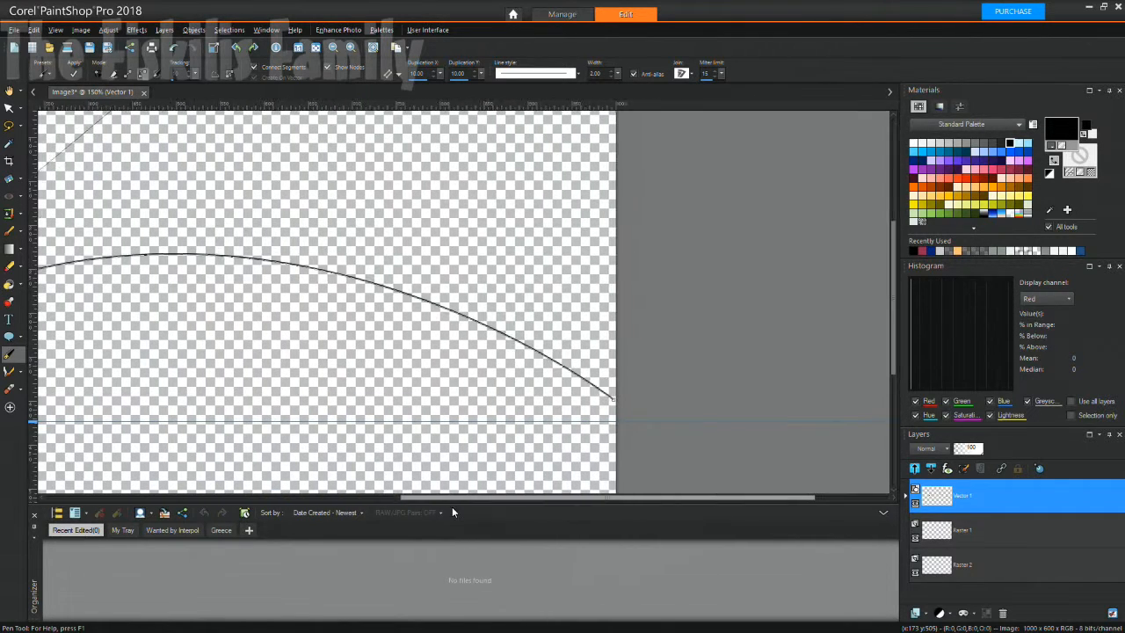
left_click_drag(609, 404, 613, 418)
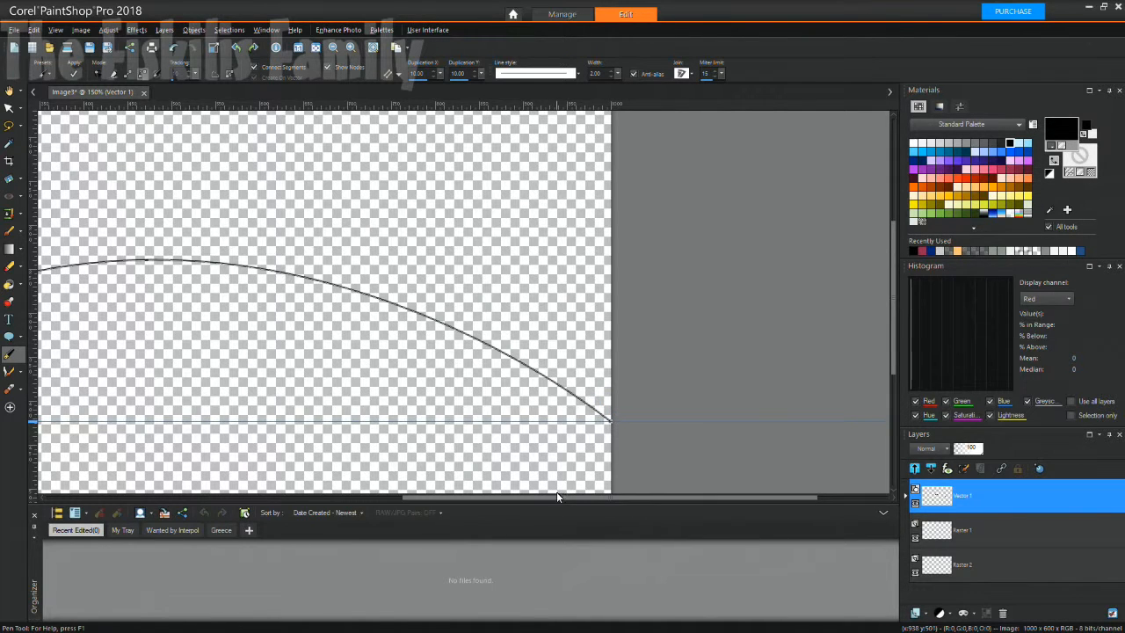
left_click_drag(558, 499, 408, 494)
scroll(470, 472, "down", 1)
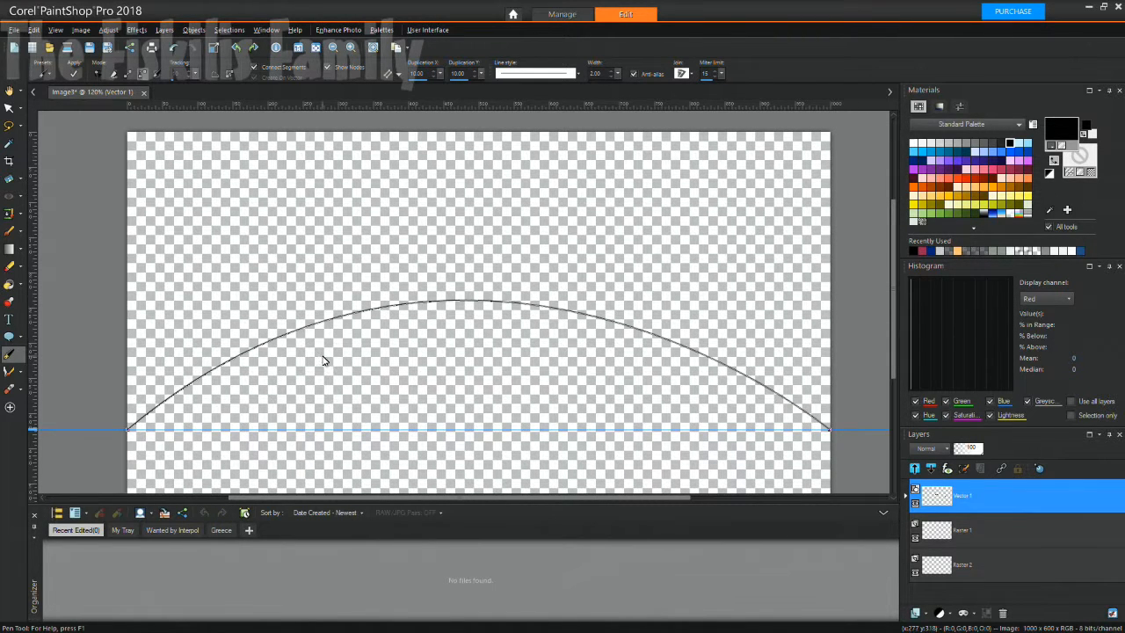
Adjust the start node's curve handle to reshape the arc, undoing an extra node.
left_click(128, 434)
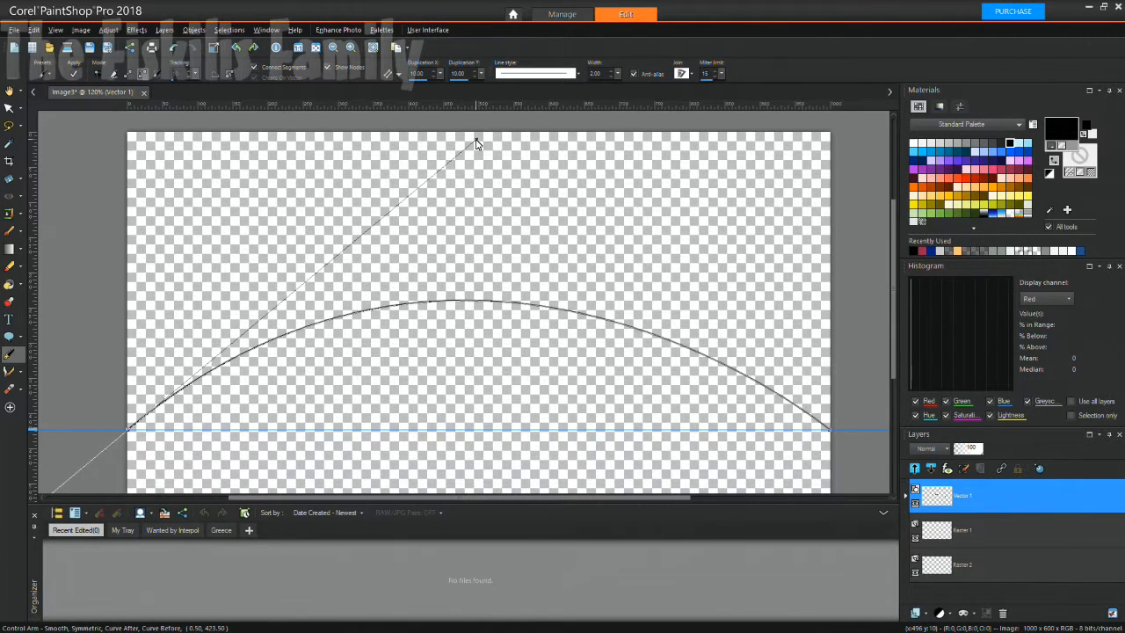
left_click_drag(476, 144, 473, 214)
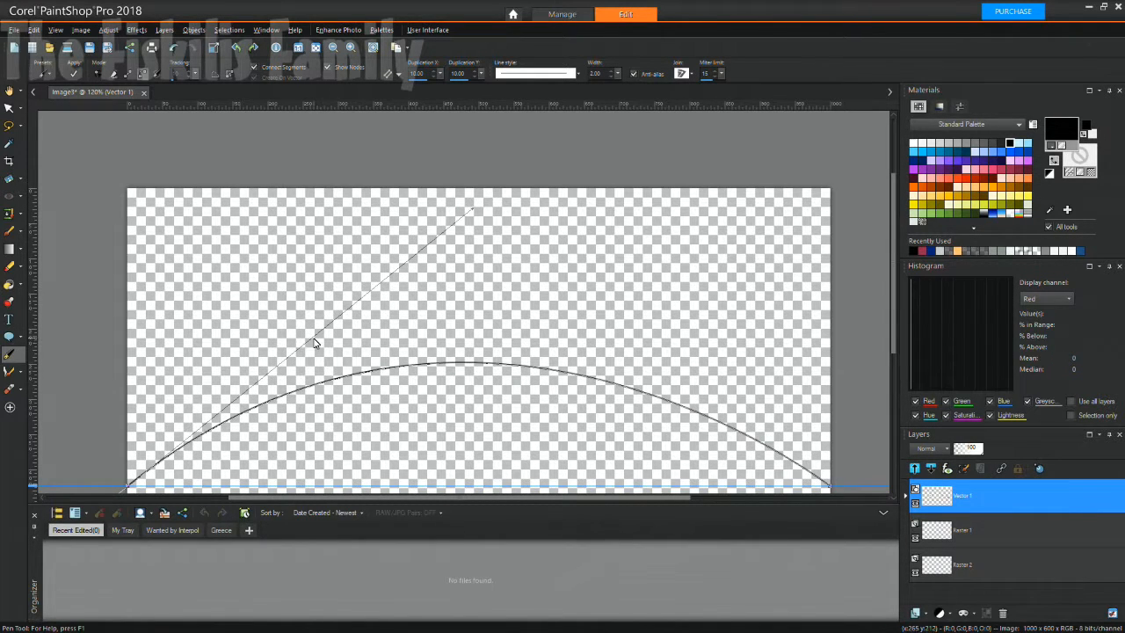
left_click(105, 381)
left_click(172, 49)
Zoom out to the whole image and drag the horizontal guide off to the ruler.
left_click(9, 108)
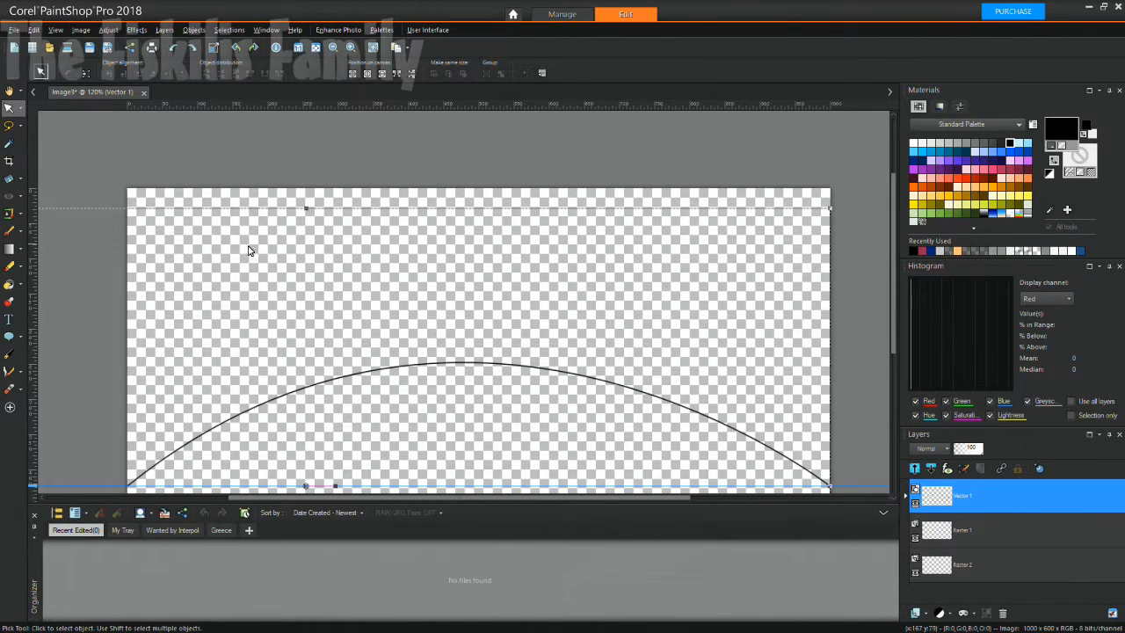
key("ctrl+w")
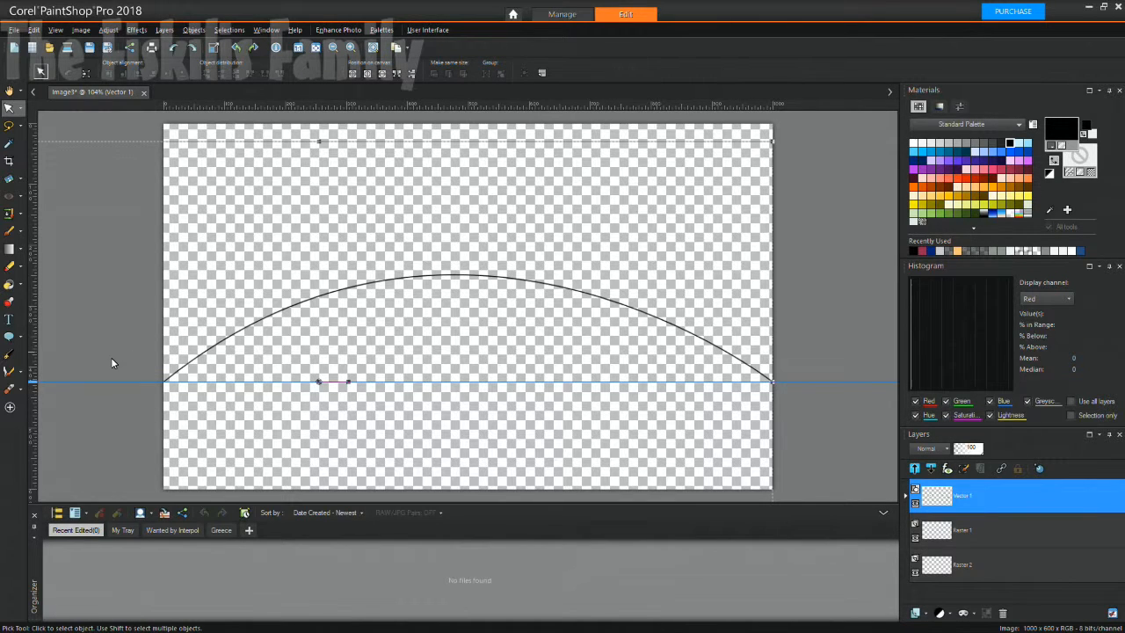
left_click_drag(35, 383, 34, 113)
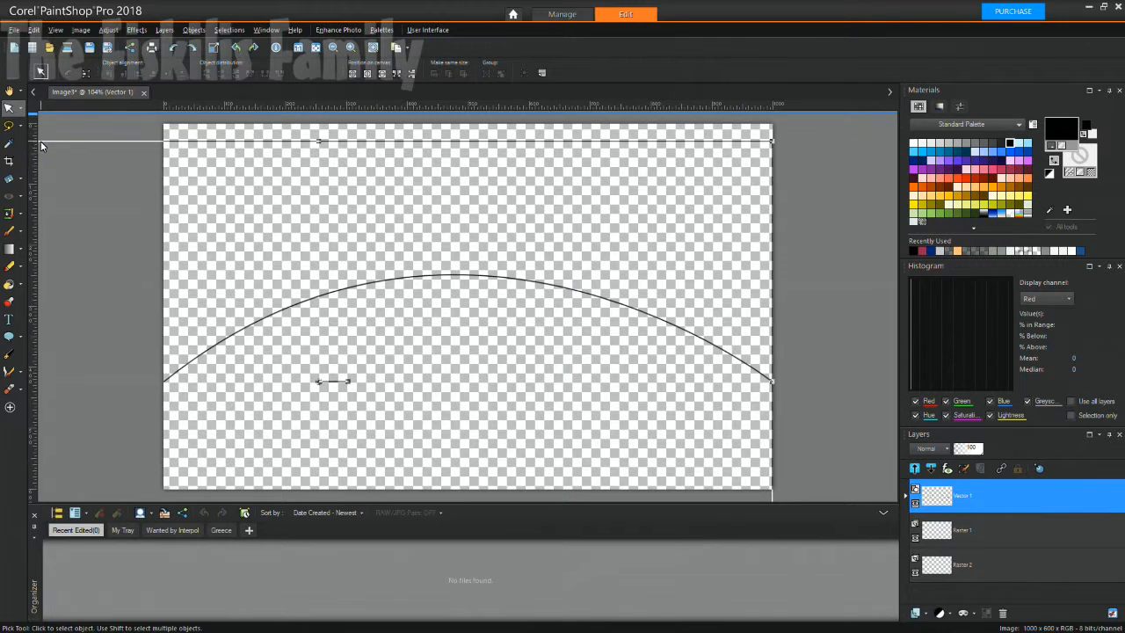
left_click(47, 130)
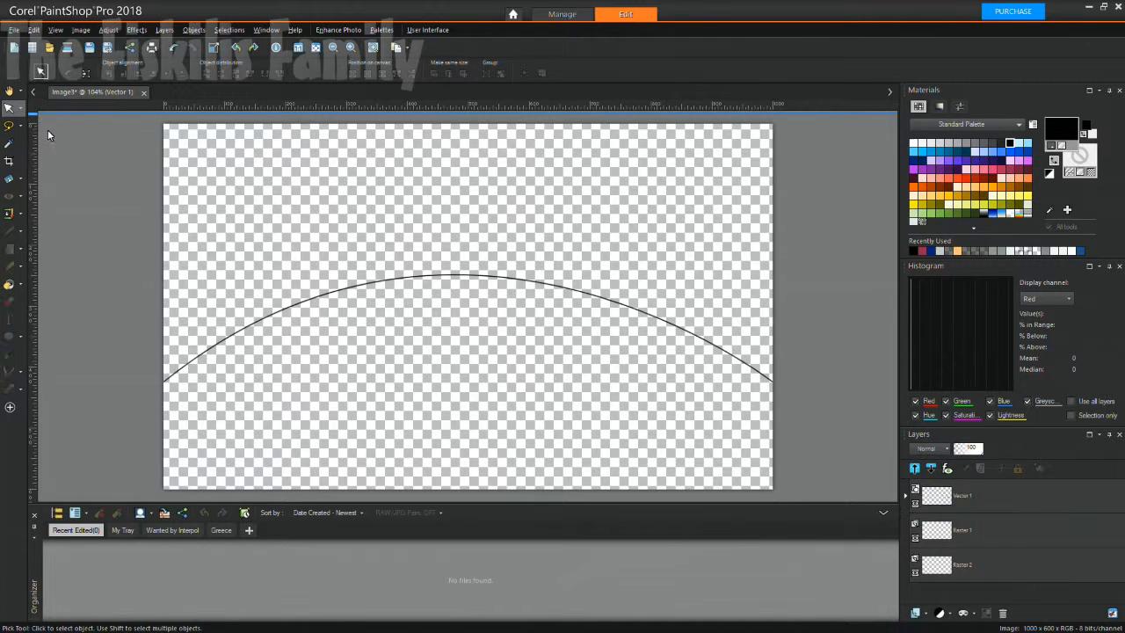
Make Raster 2 active, then reselect the arc with the Pick tool.
left_click(948, 569)
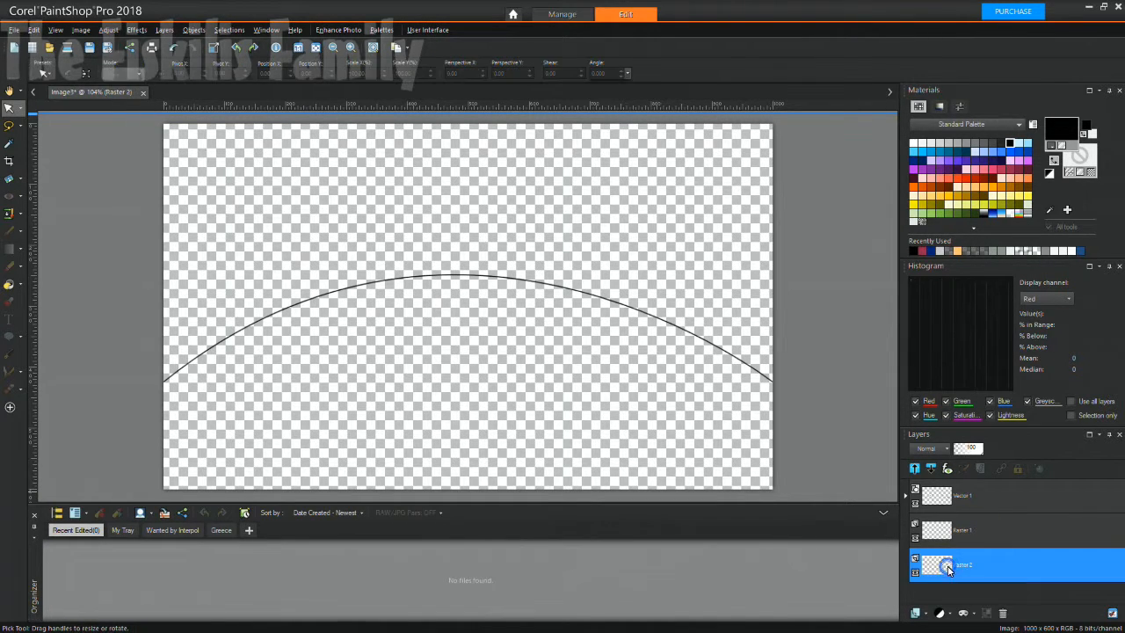
left_click(495, 344)
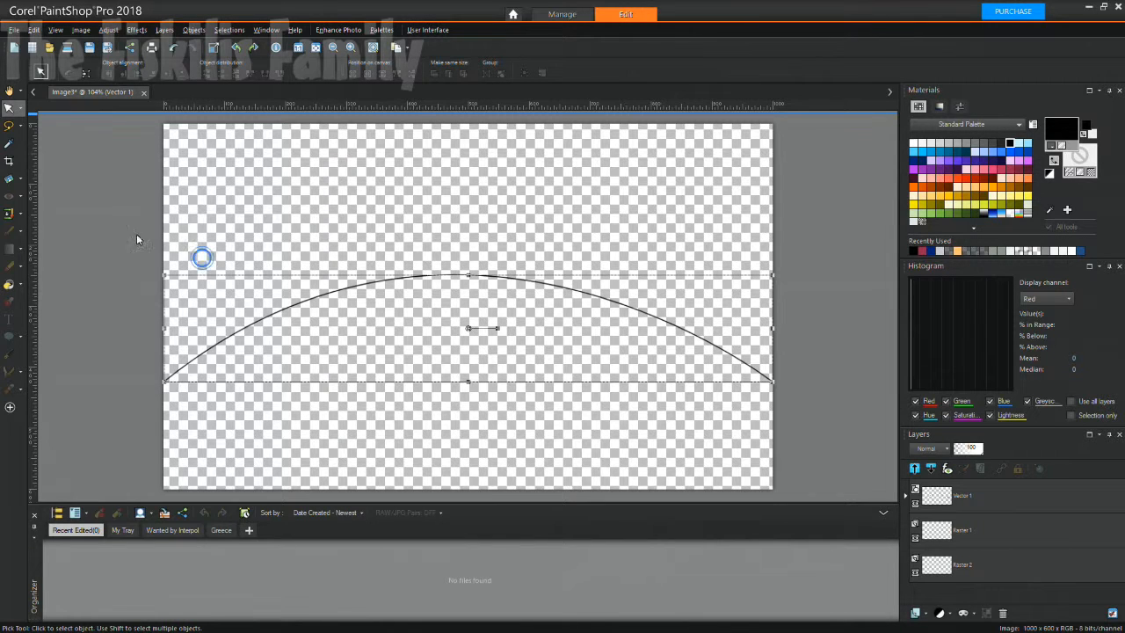
left_click(10, 93)
left_click(8, 108)
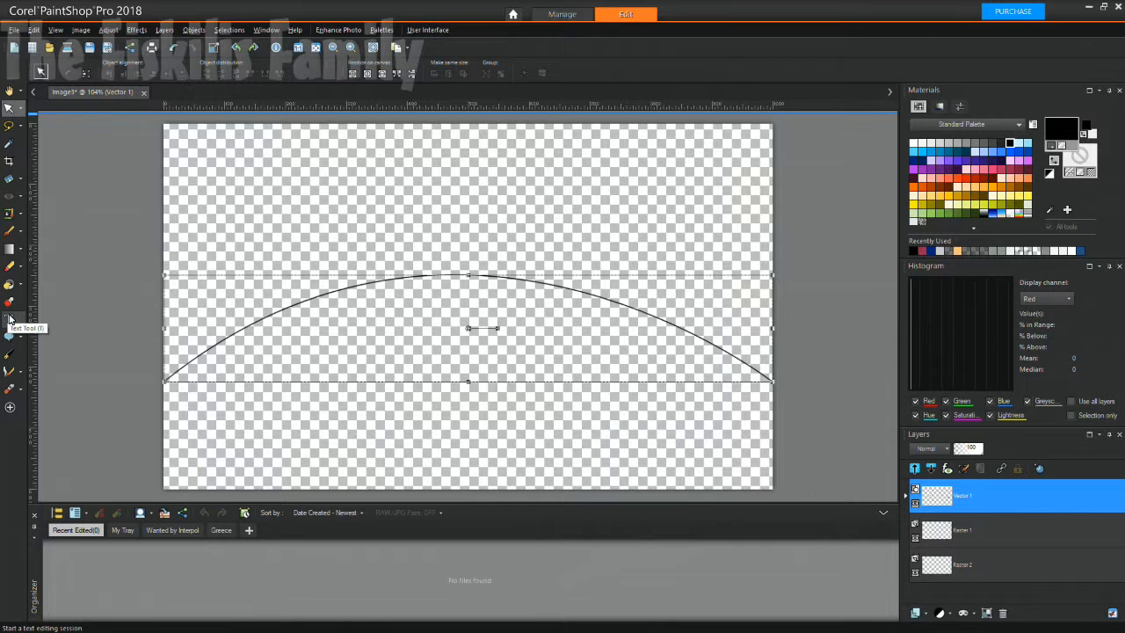
With the Text tool, set the outline (foreground) colour to blue #0061ff.
left_click(9, 321)
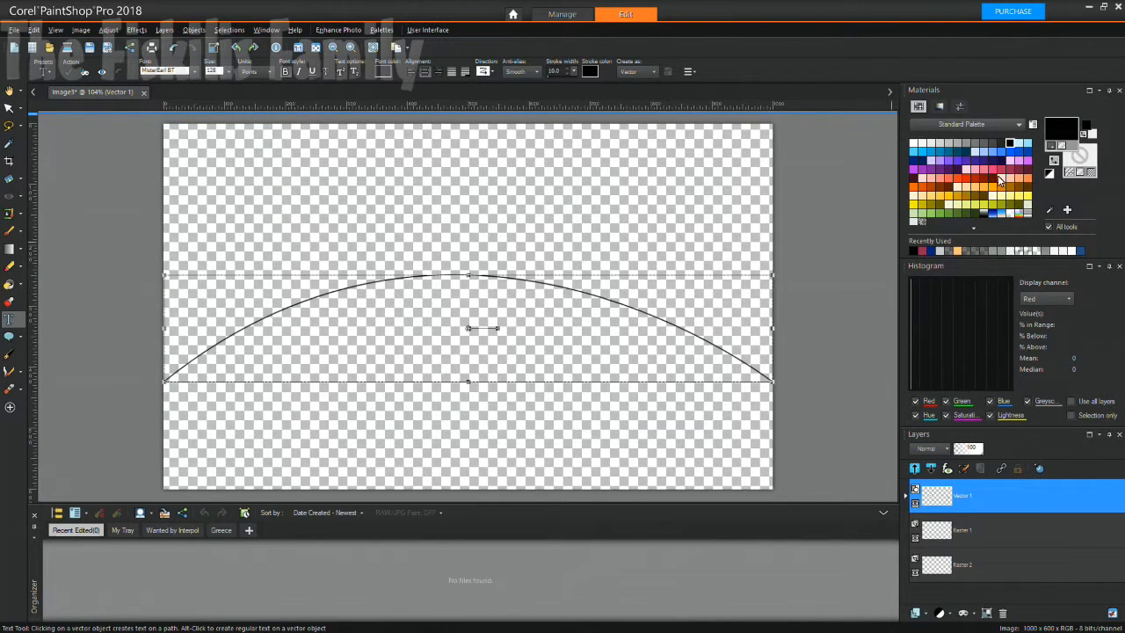
left_click(1053, 147)
left_click(1053, 131)
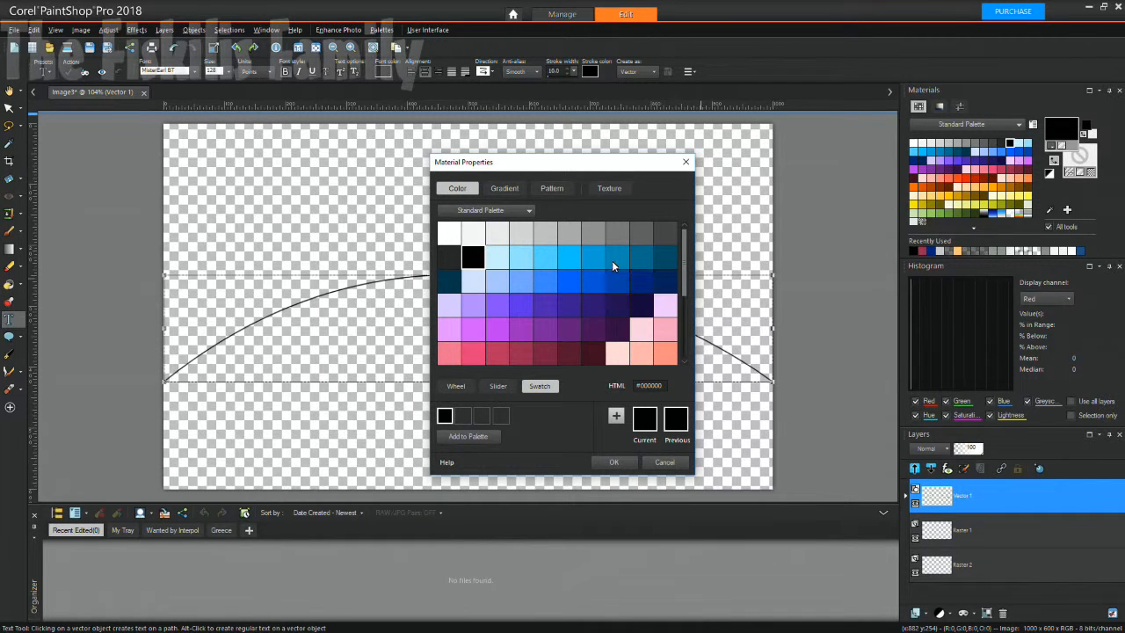
left_click(575, 282)
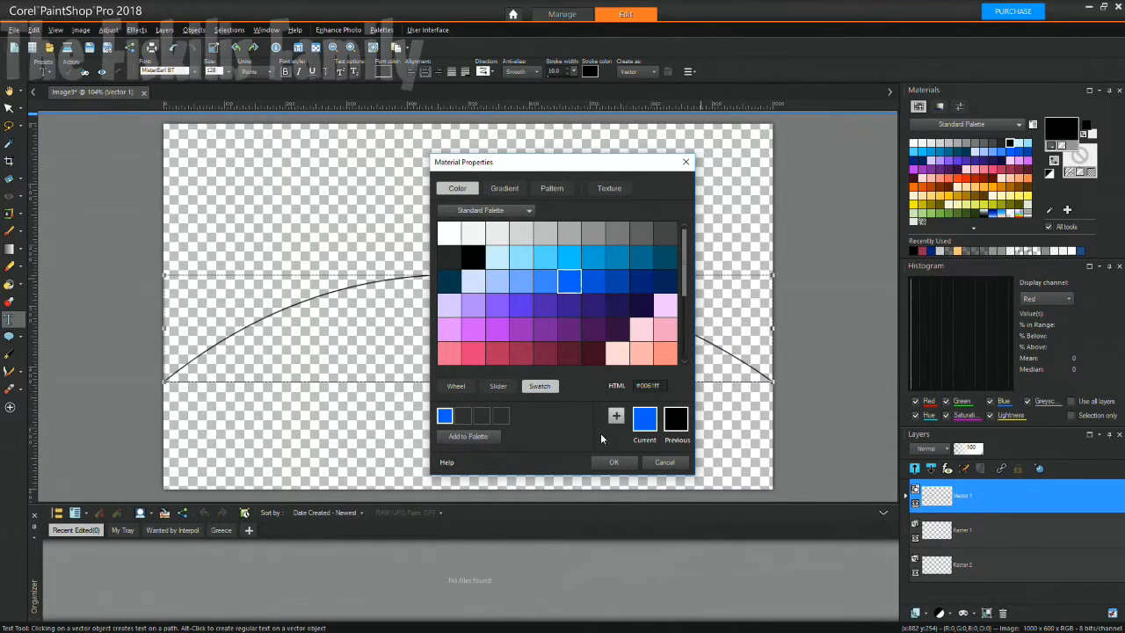
left_click(612, 463)
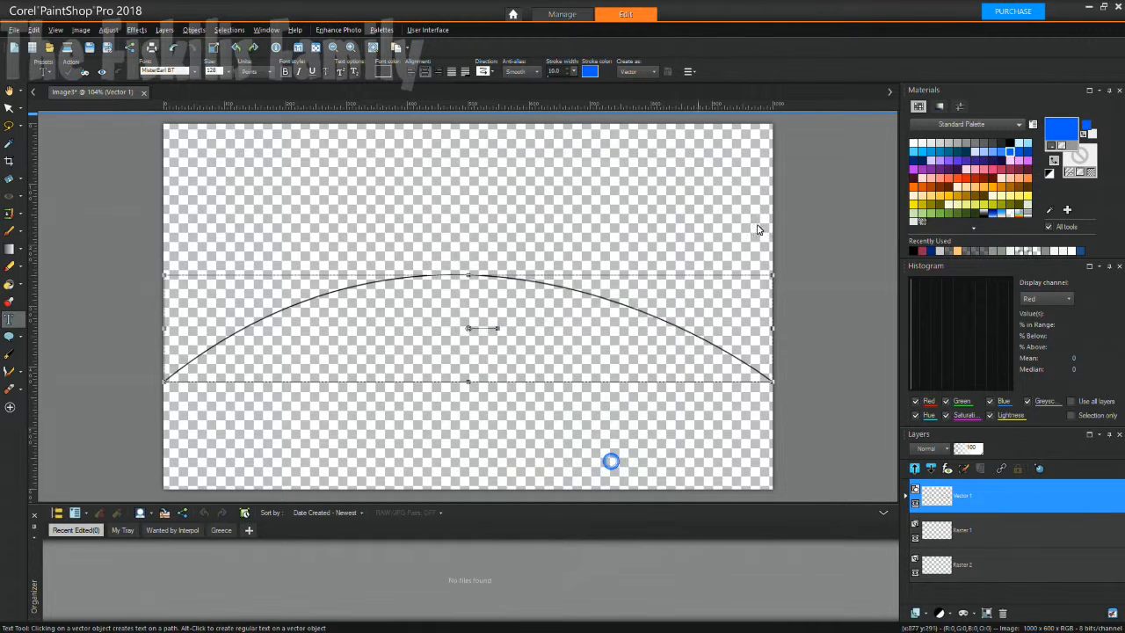
Give the text fill a colour with the Brick wall texture and click the arc to begin text.
left_click(1071, 155)
left_click(1080, 157)
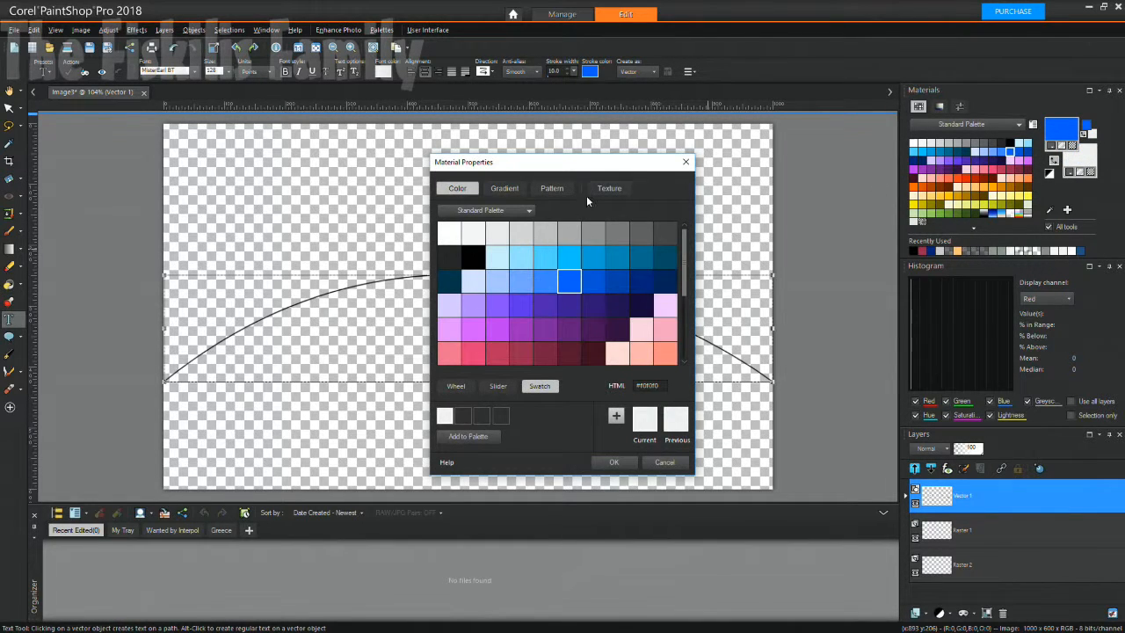
left_click(605, 188)
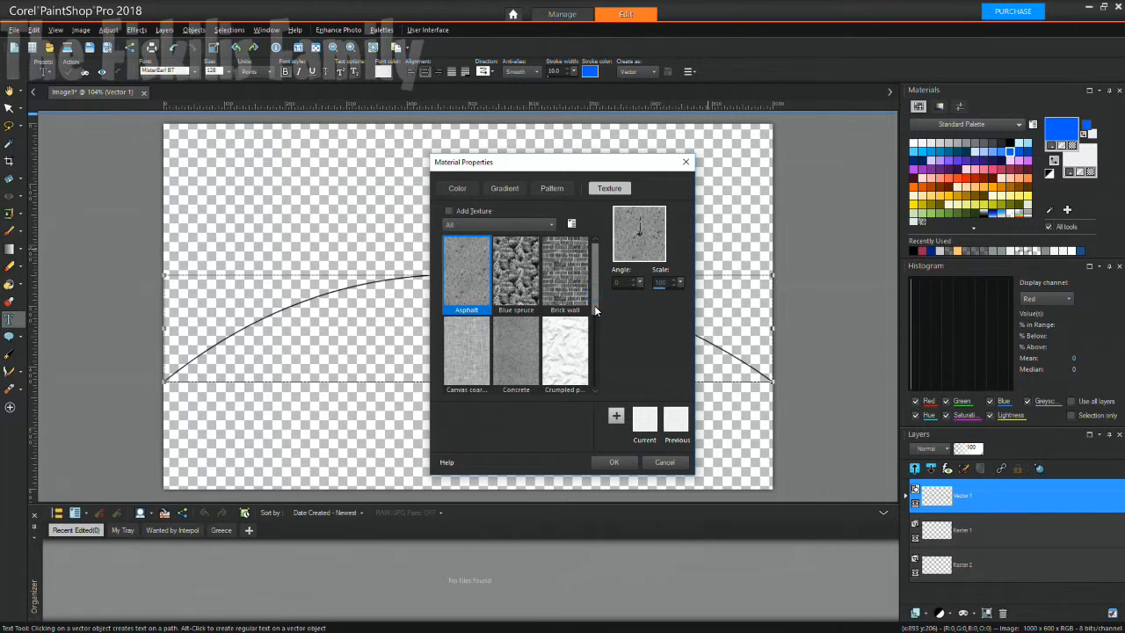
scroll(562, 318, "down", 5)
scroll(562, 318, "up", 5)
left_click(571, 281)
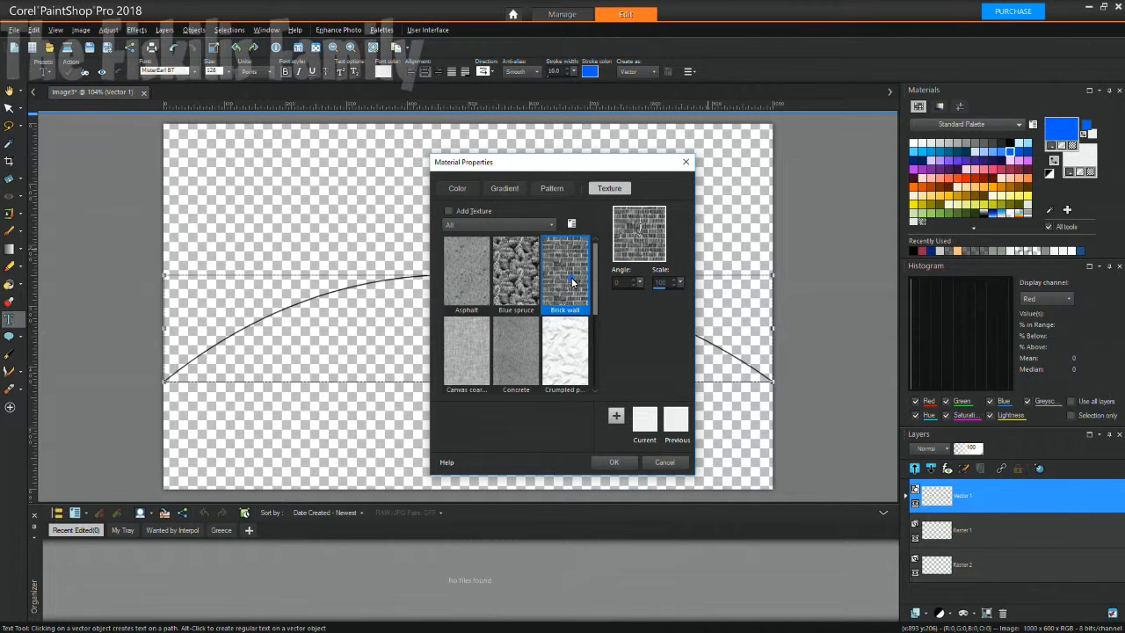
left_click(610, 462)
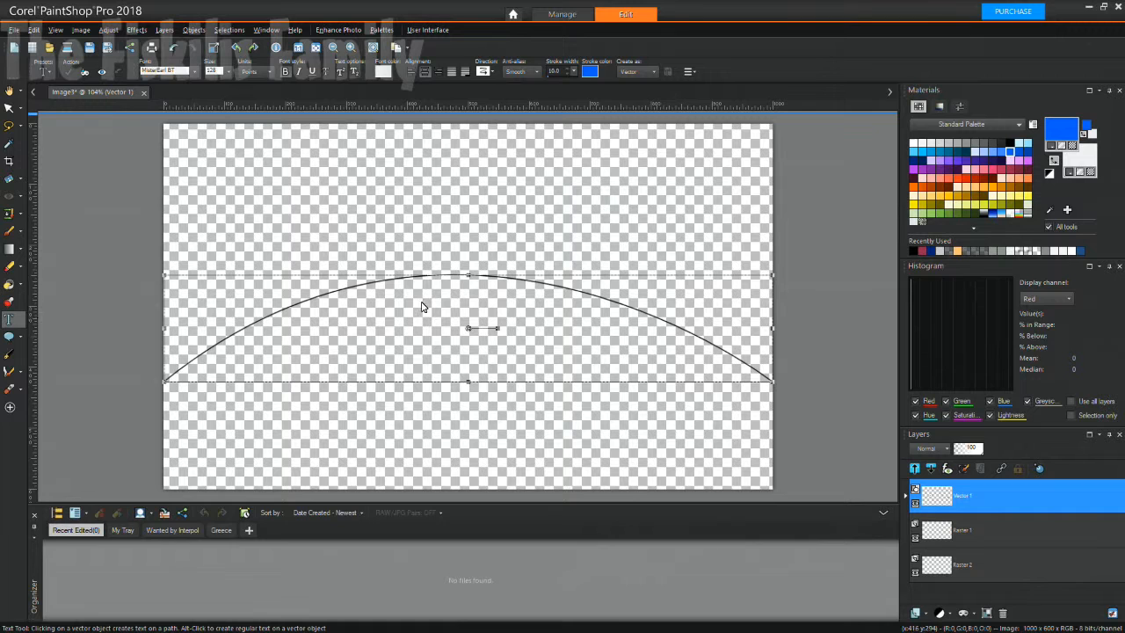
left_click(469, 274)
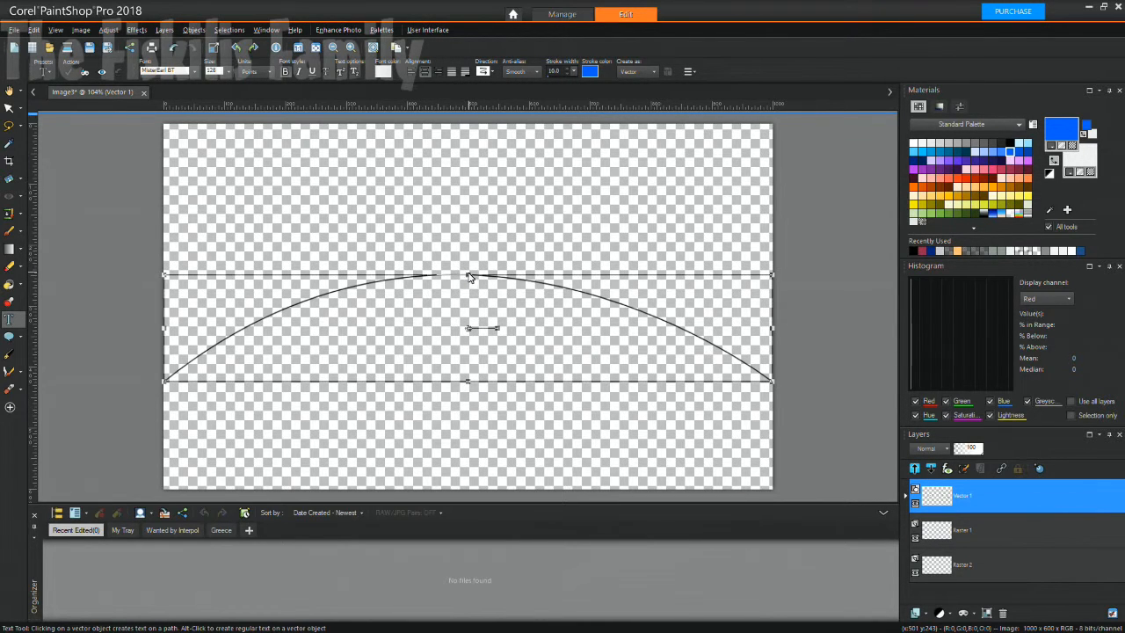
Type 'Filipinos' on the arc, then delete it and reselect the arc path.
scroll(455, 306, "up", 4)
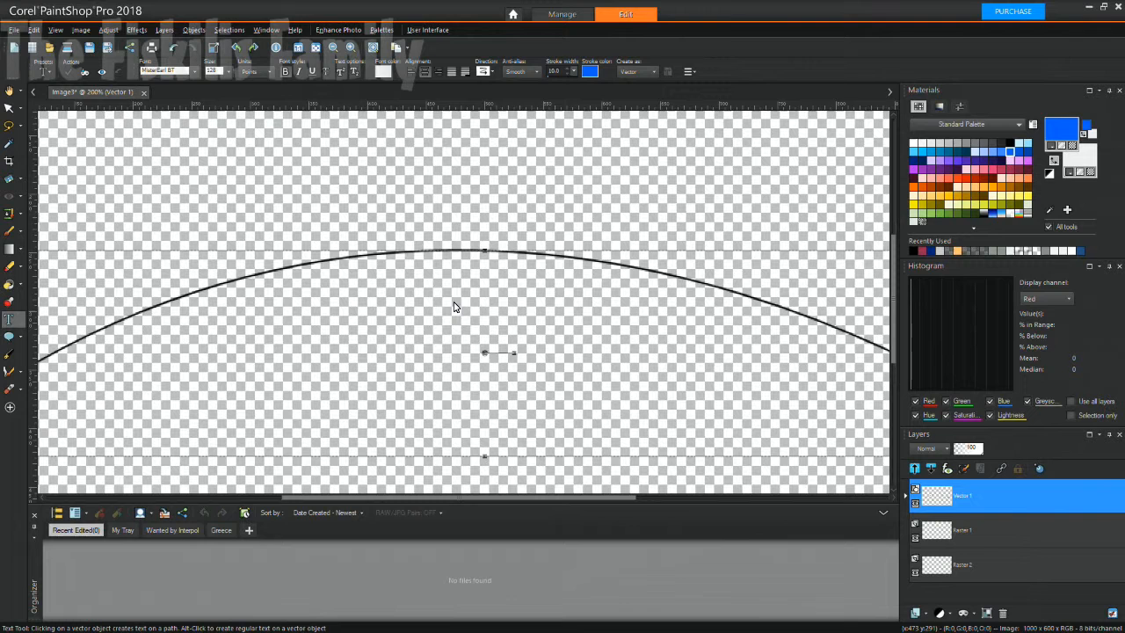
left_click(484, 249)
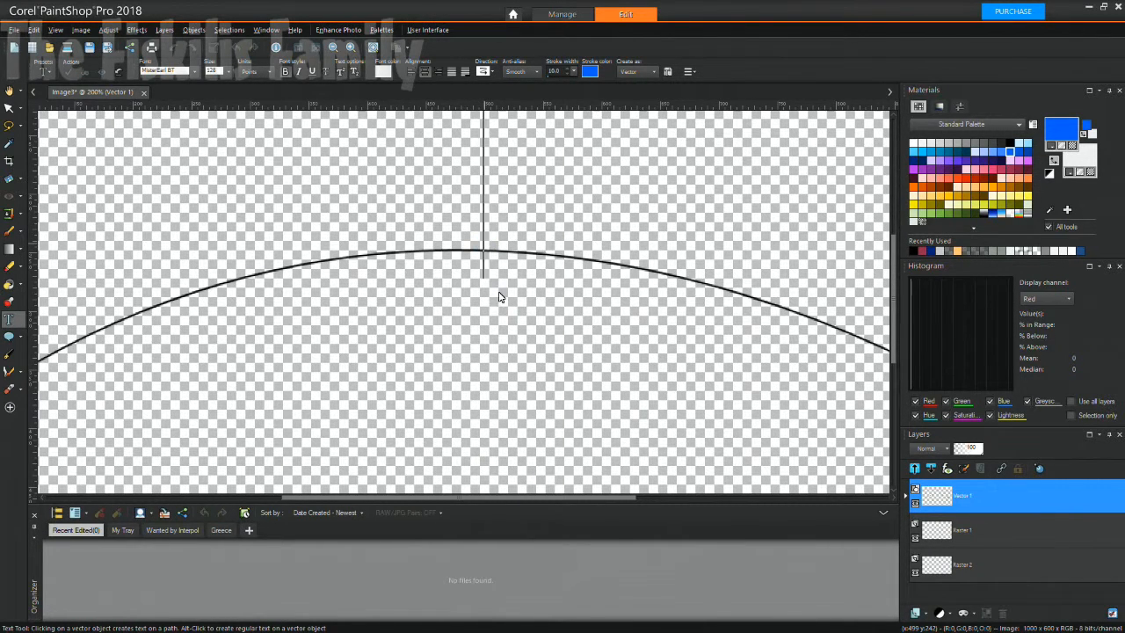
scroll(498, 297, "down", 1)
scroll(498, 298, "down", 1)
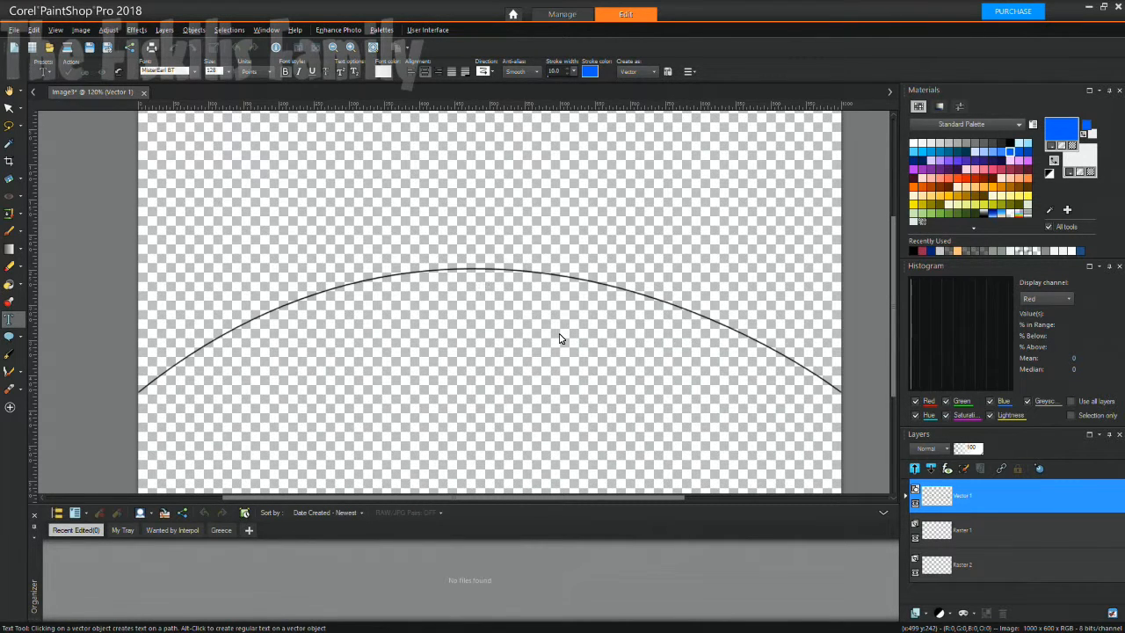
type("Fil")
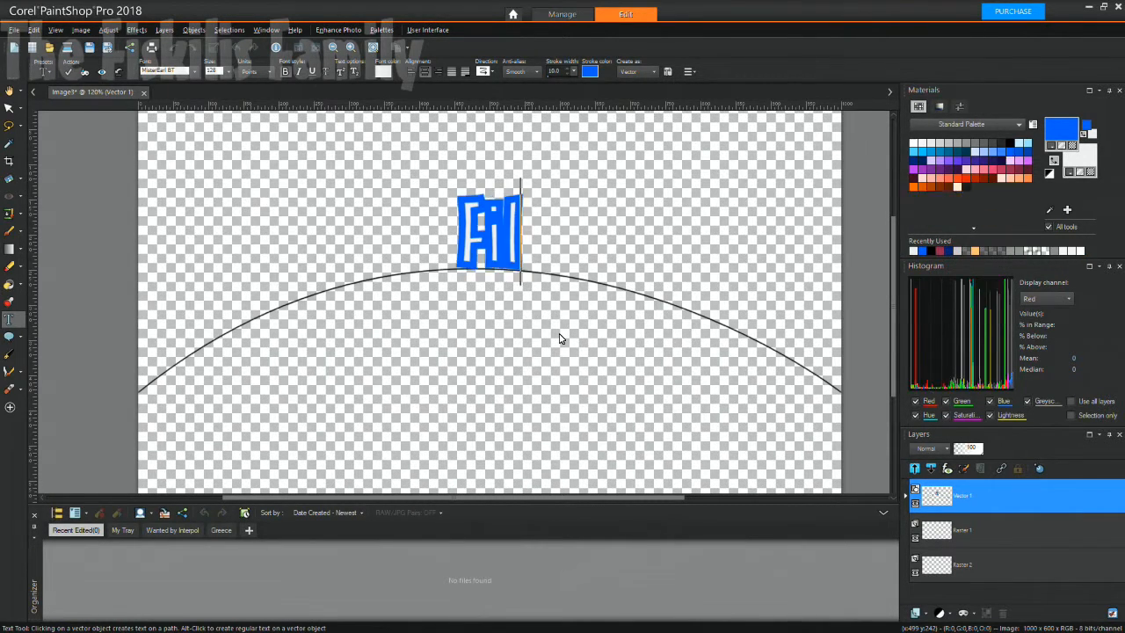
type("ipinos")
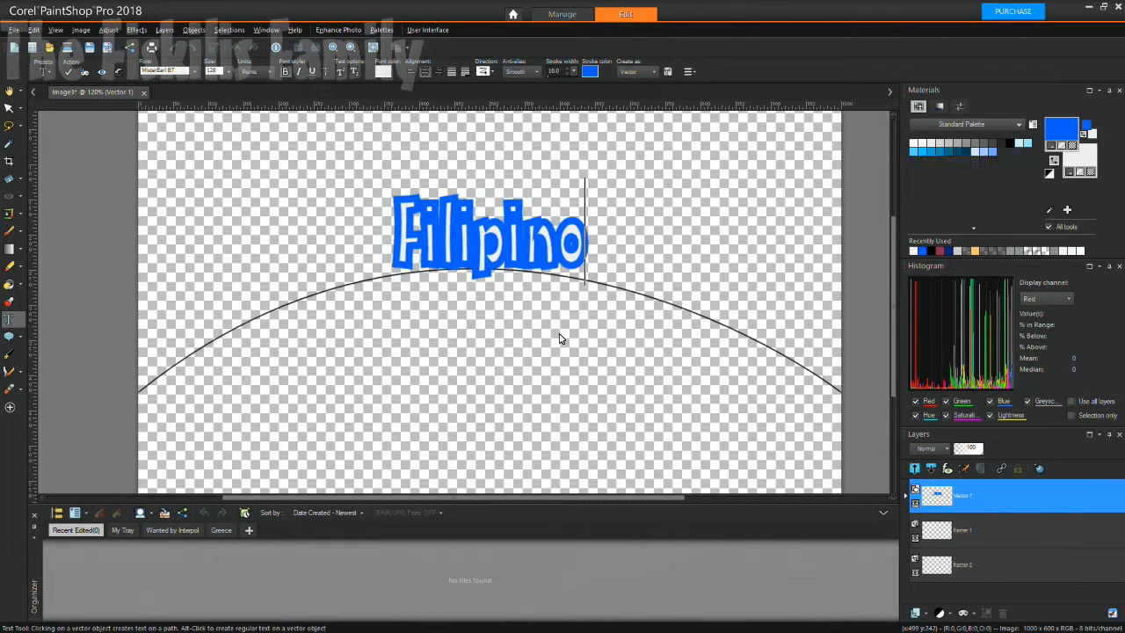
key("BackSpace")
key("BackSpace")
key("BackSpace")
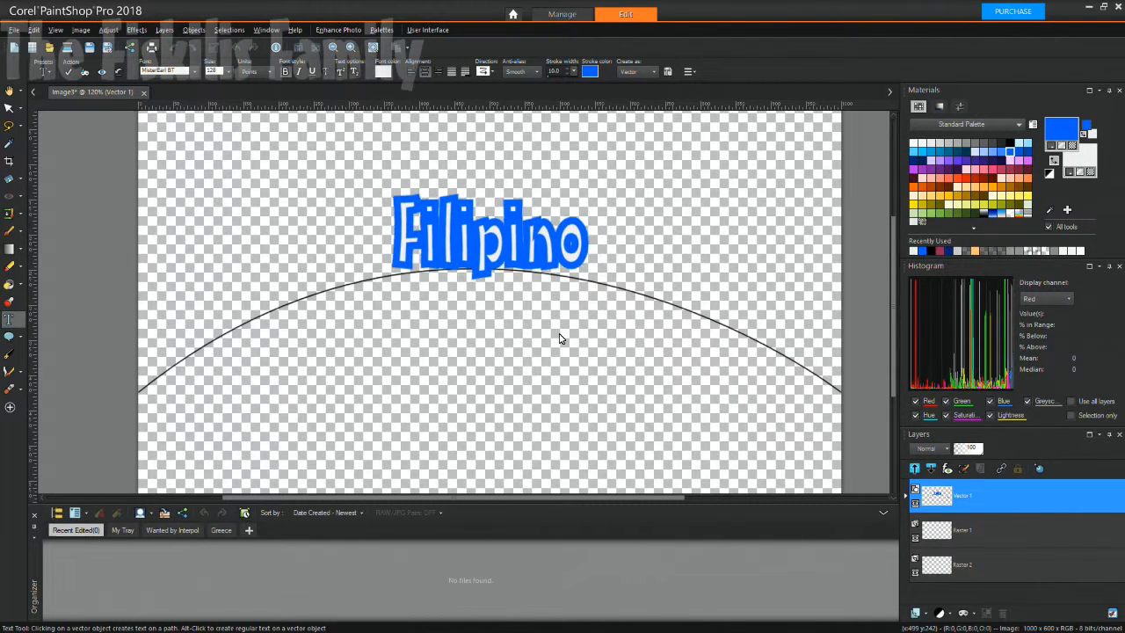
key("BackSpace")
key("BackSpace")
key("BackSpace")
key("BackSpace")
key("BackSpace")
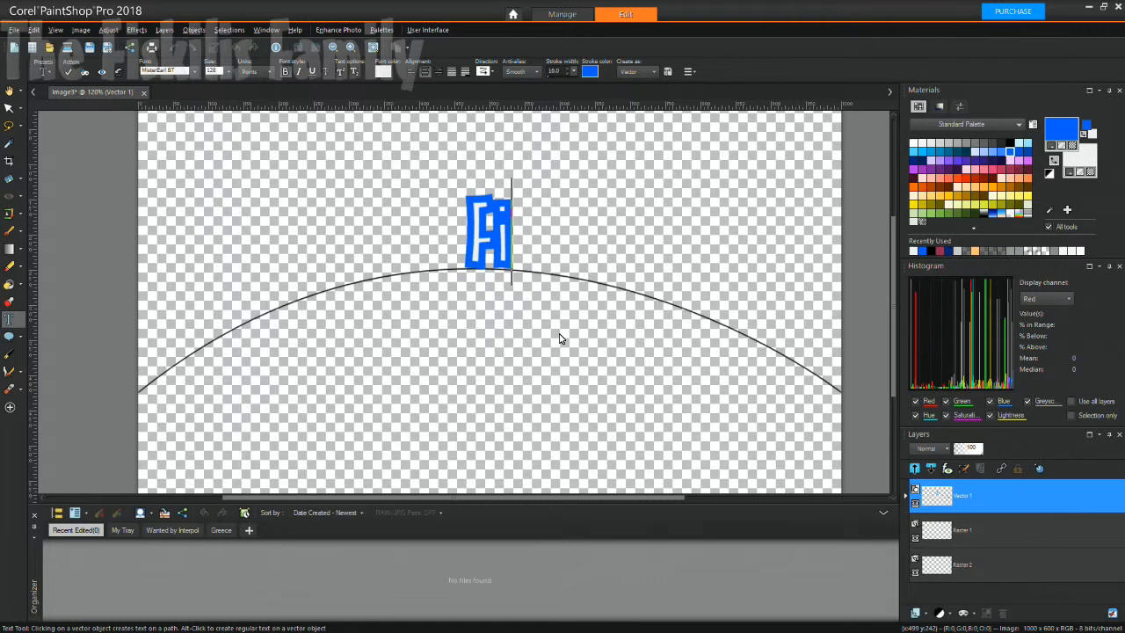
key("BackSpace")
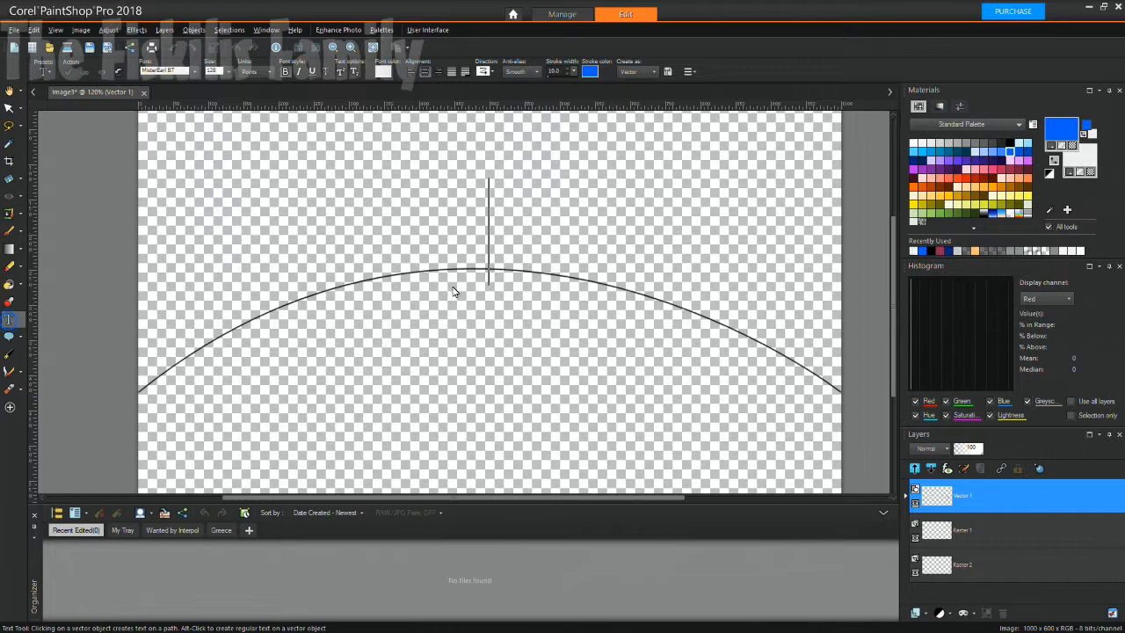
left_click(474, 259)
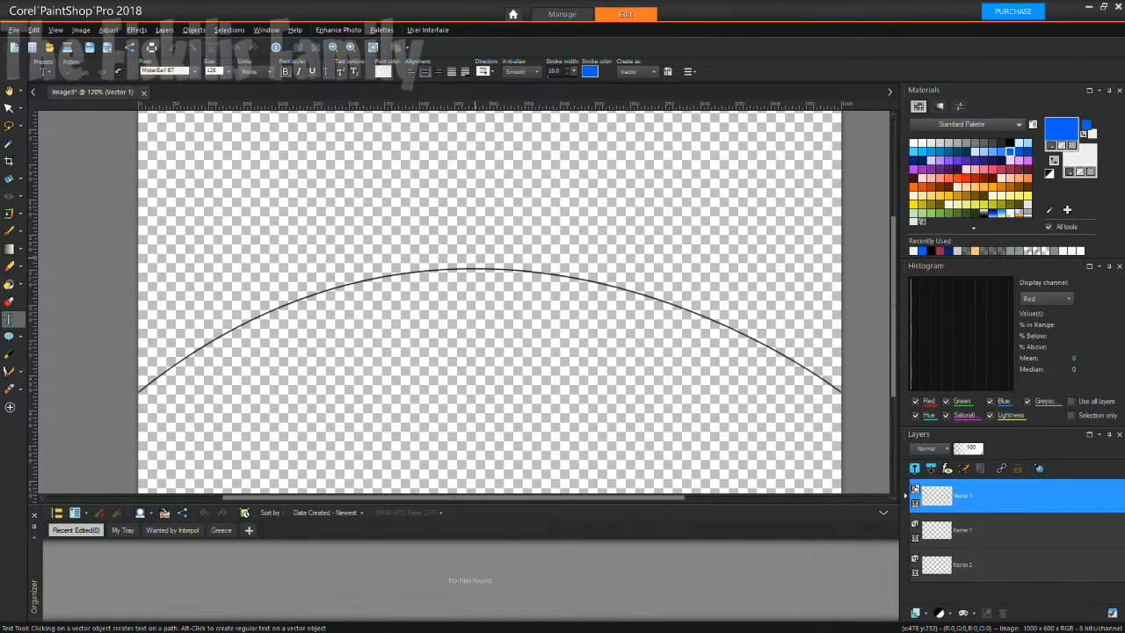
left_click(9, 107)
left_click(303, 293)
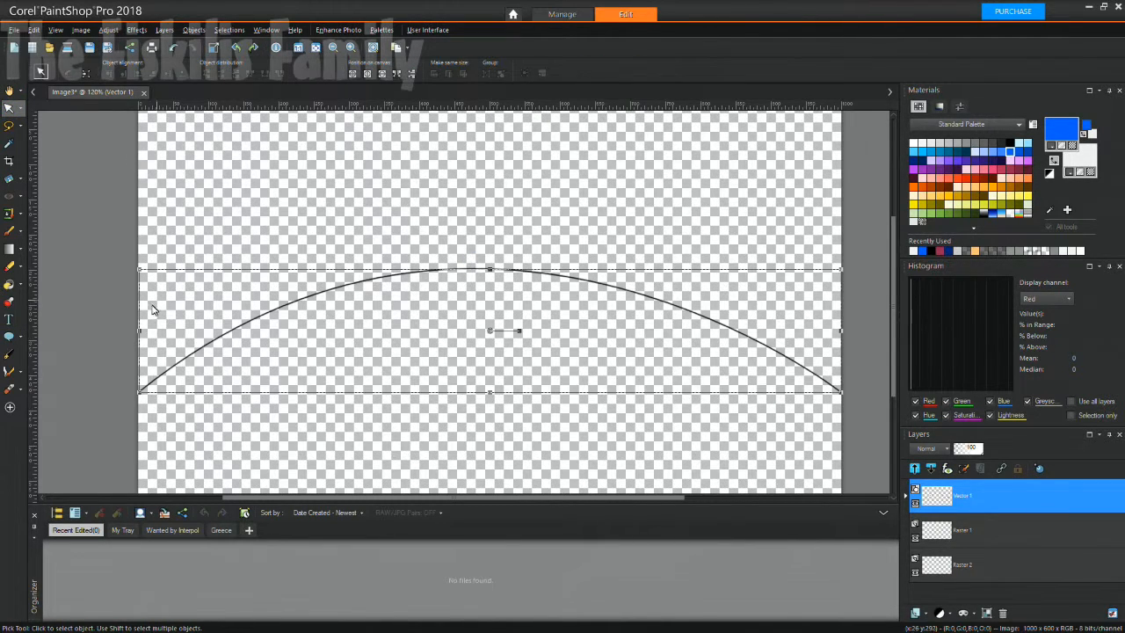
In MisterEarl BT, type 'Filipinos In Australia' along the arc, correcting the misspelled ending.
left_click(12, 321)
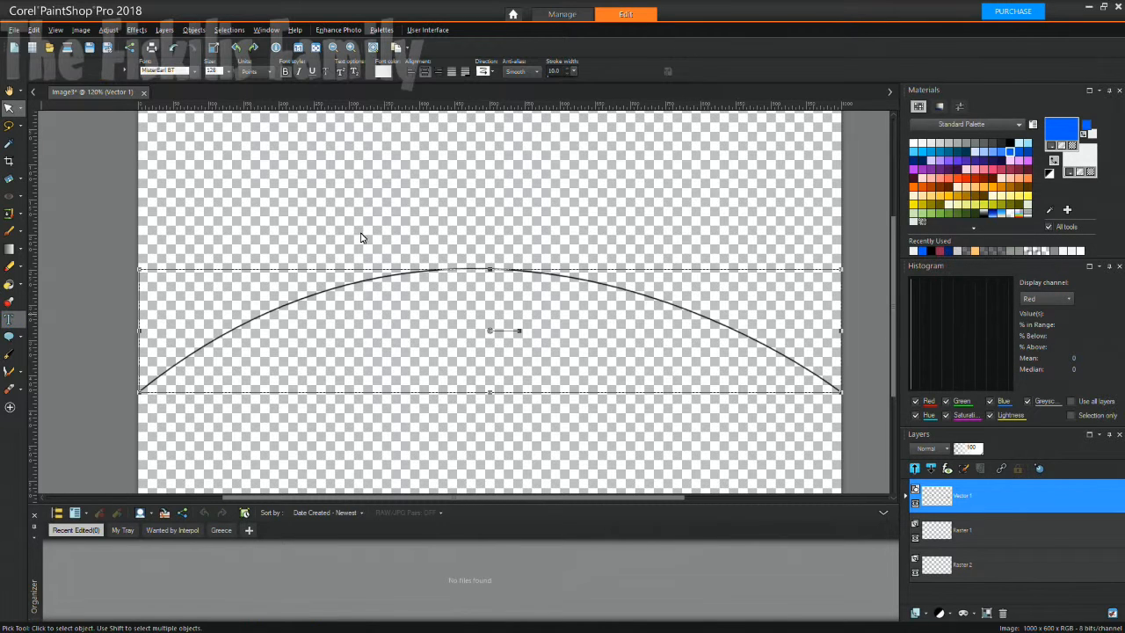
left_click(193, 72)
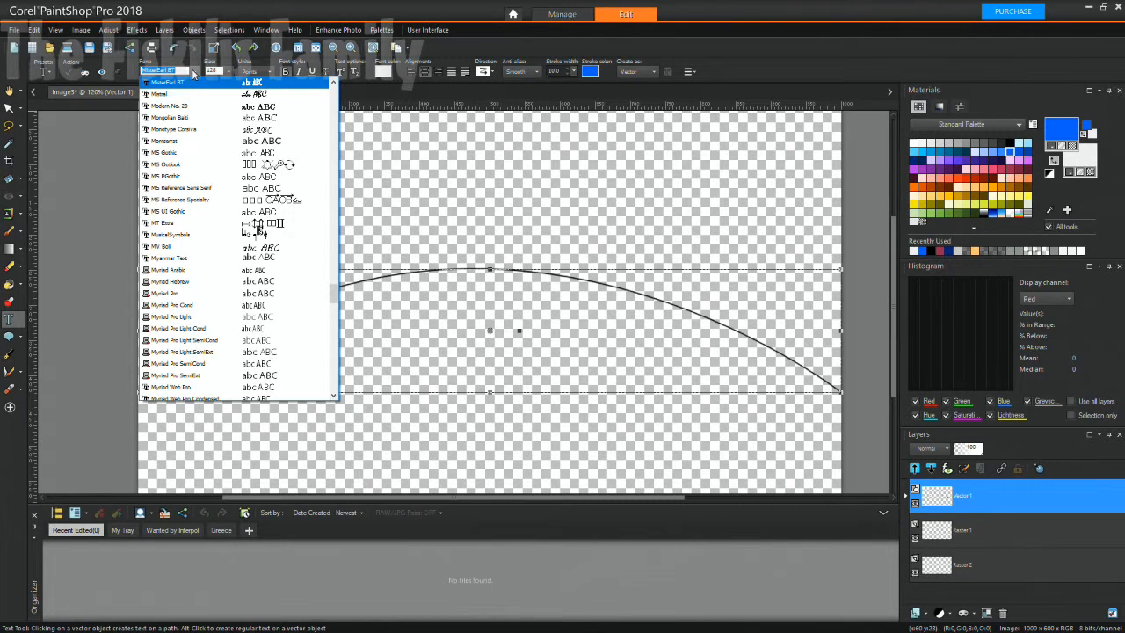
left_click(193, 72)
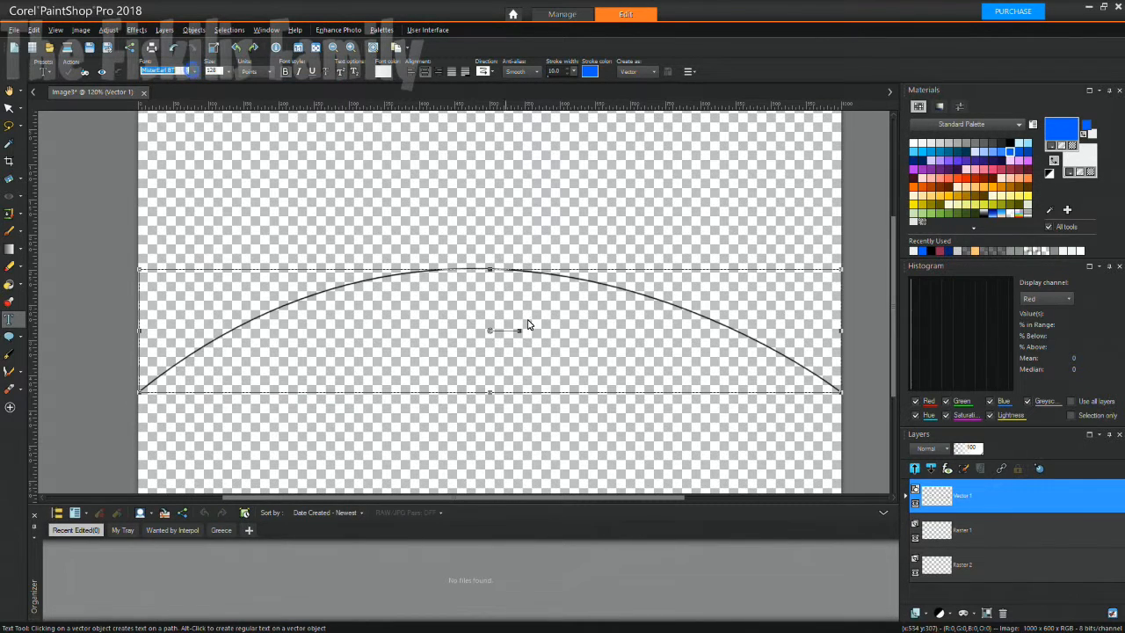
left_click(482, 262)
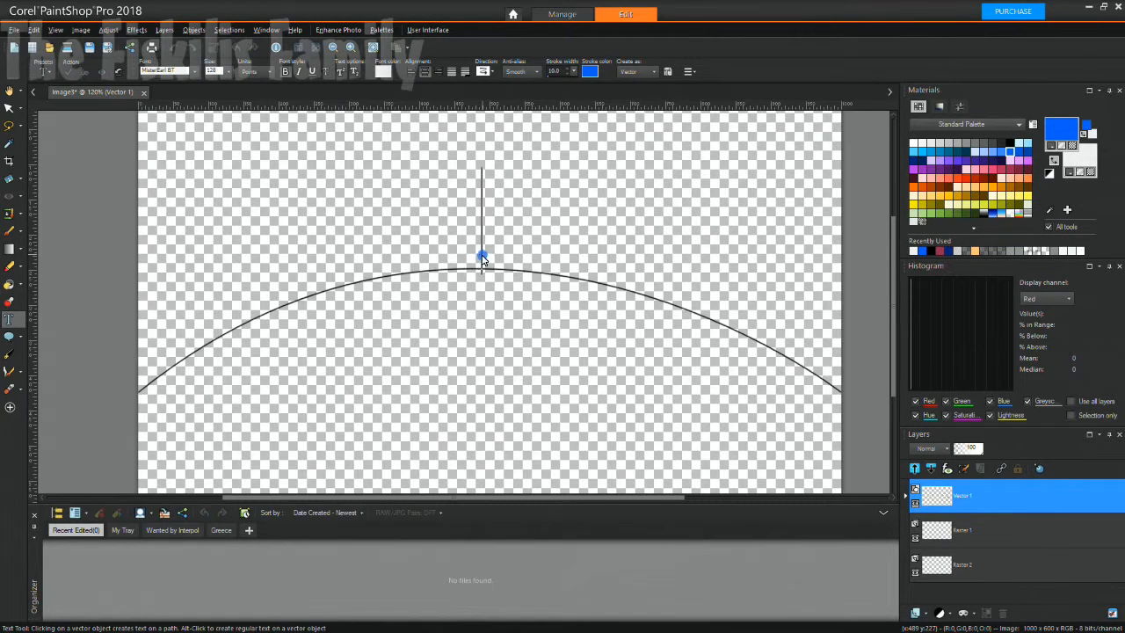
type("F")
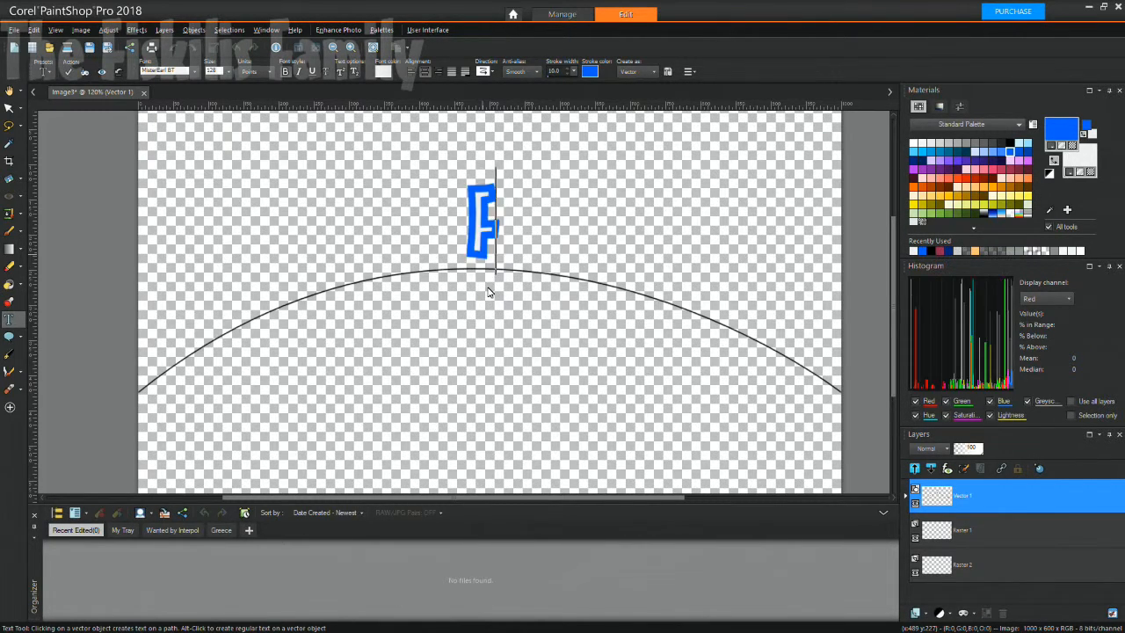
type("amipi")
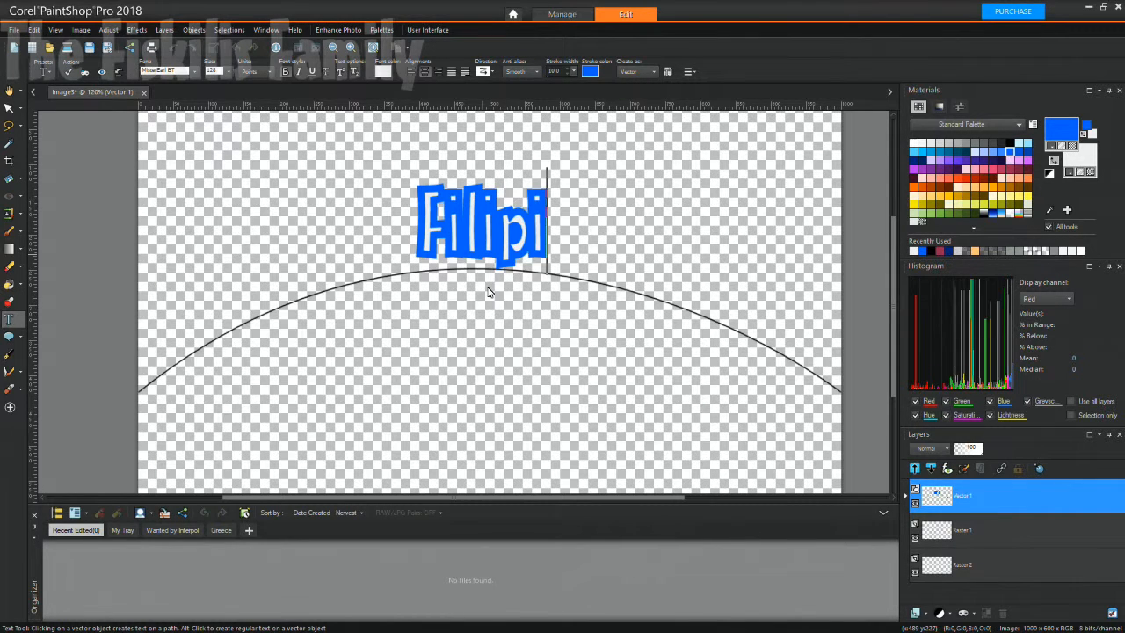
type("nos")
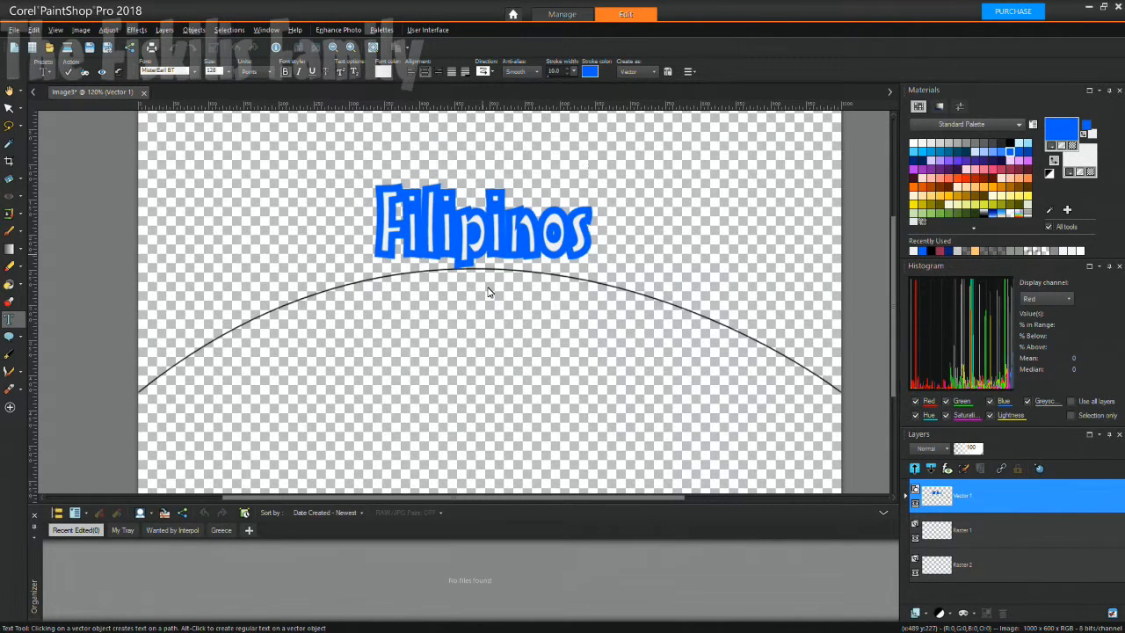
type(" I")
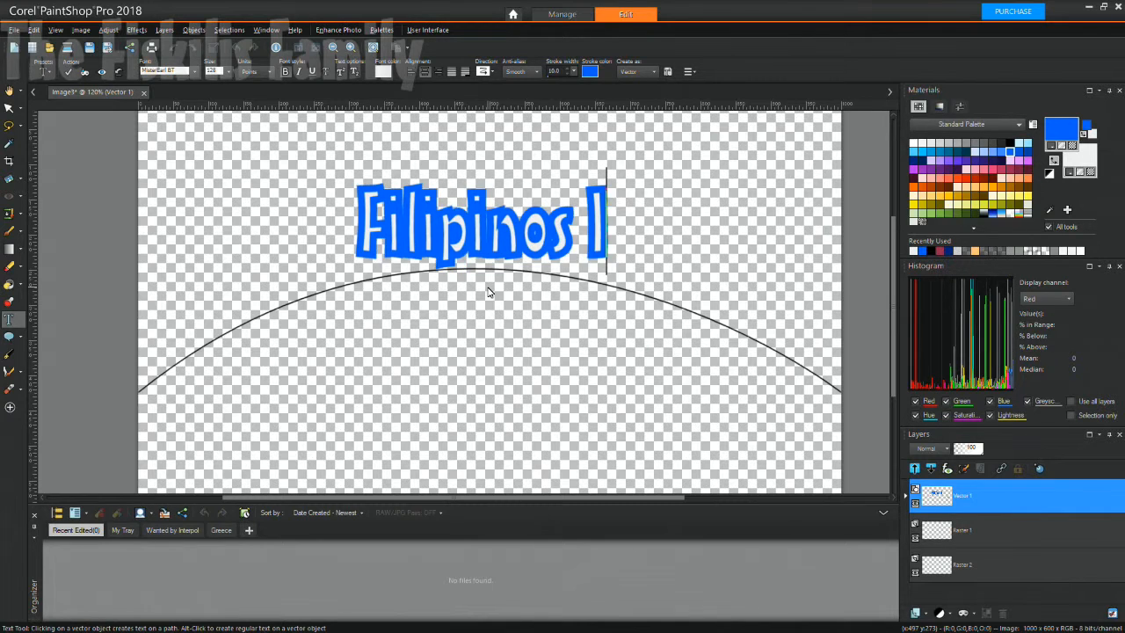
type("n Austra")
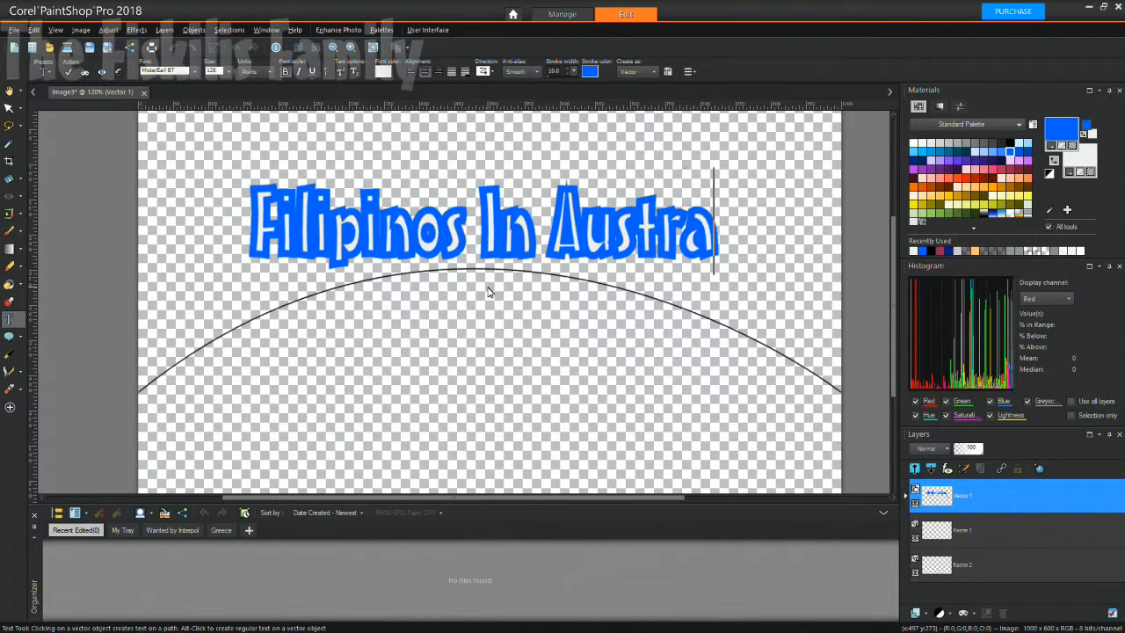
type("loa")
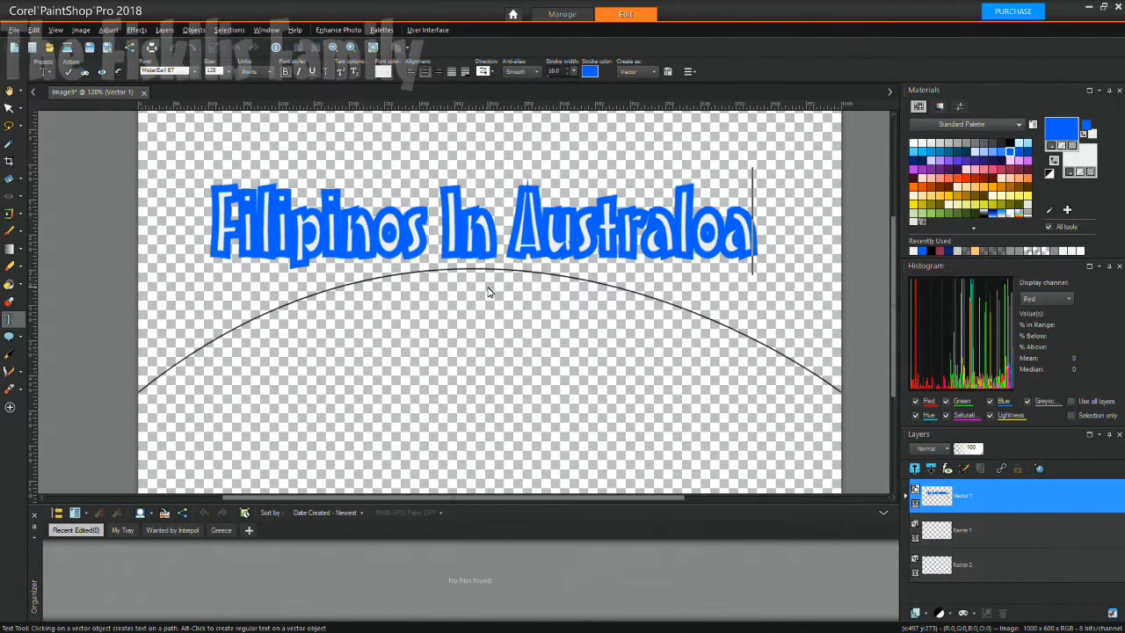
key("BackSpace")
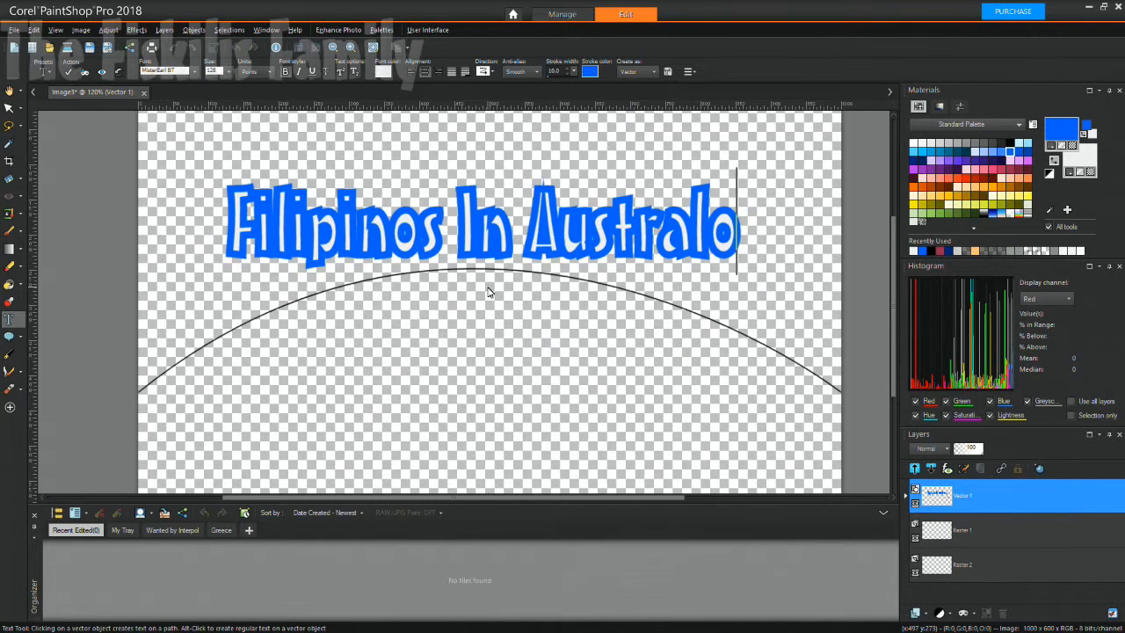
key("BackSpace")
type("ia")
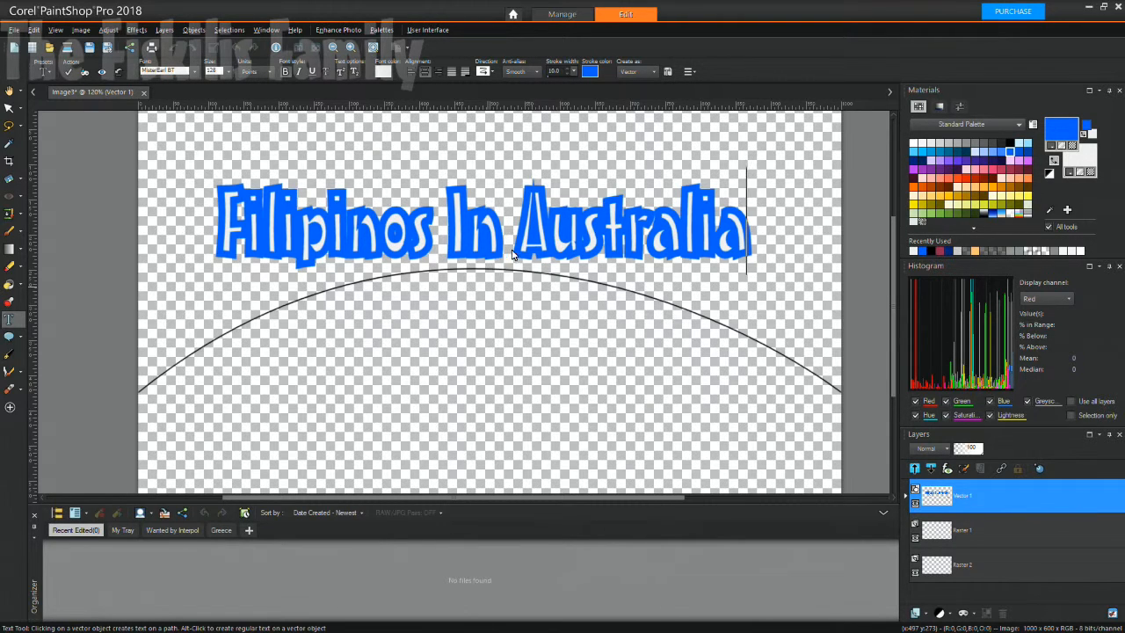
Remove a stray '5' typed after Australia and select the word Filipinos.
left_click(554, 72)
type("5")
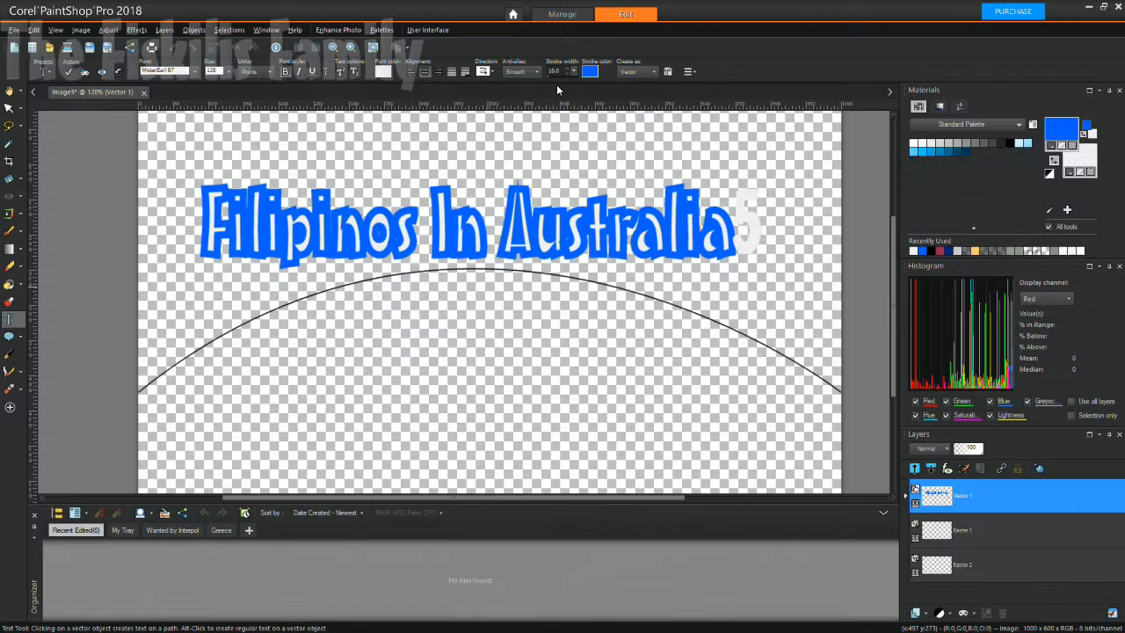
key("BackSpace")
left_click(334, 234)
double_click(221, 219)
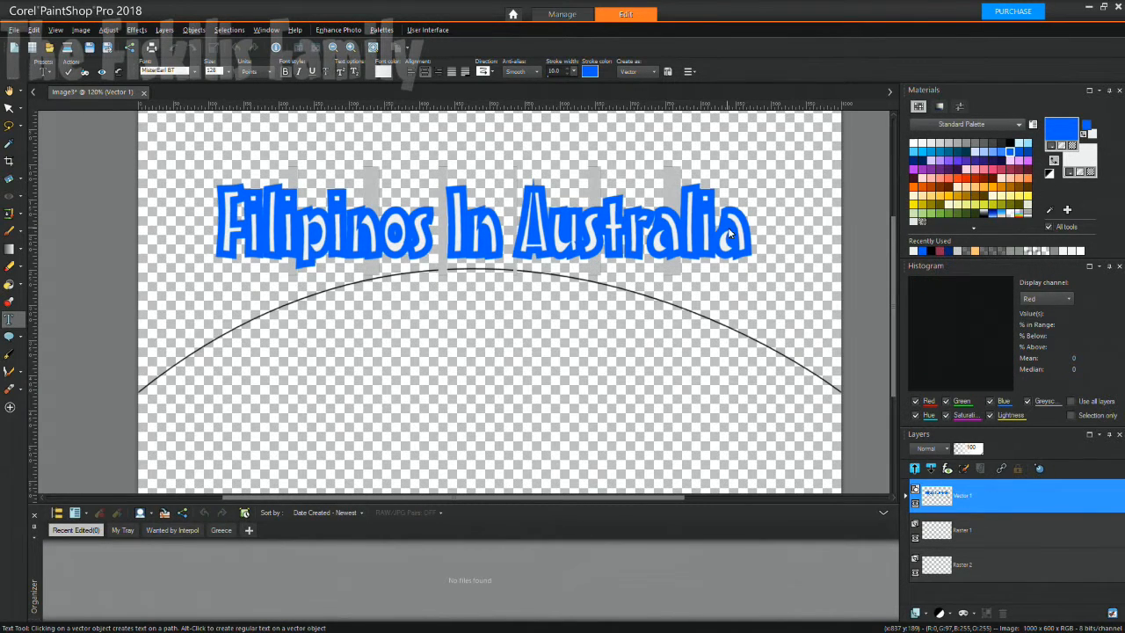
Lower the text outline stroke width to 5 and select the title with the Pick tool.
left_click(568, 75)
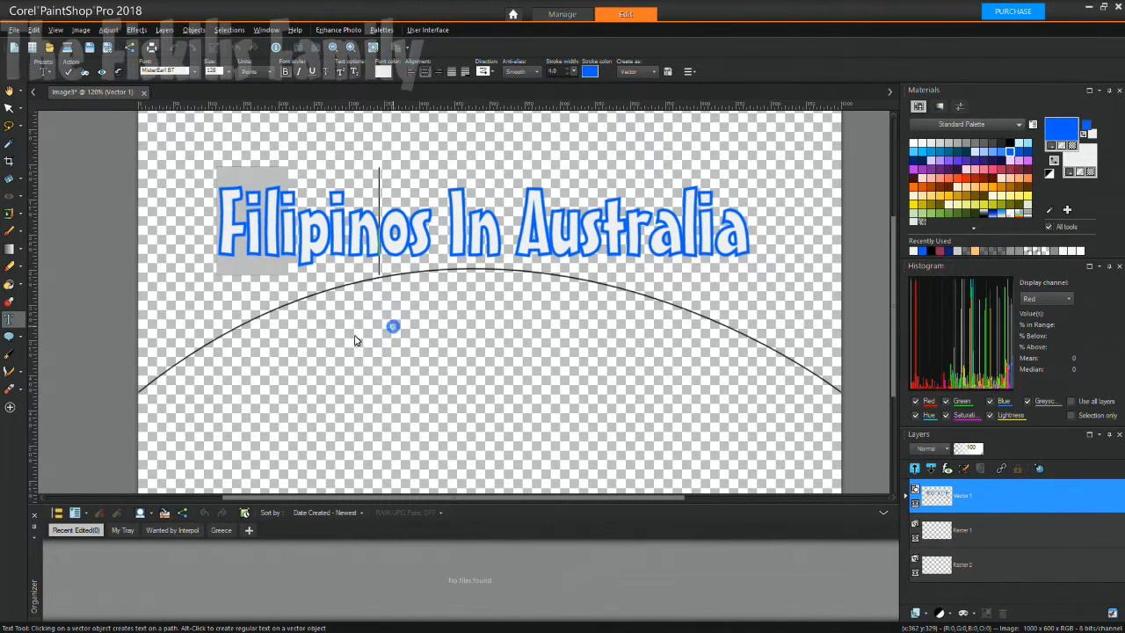
left_click(299, 294)
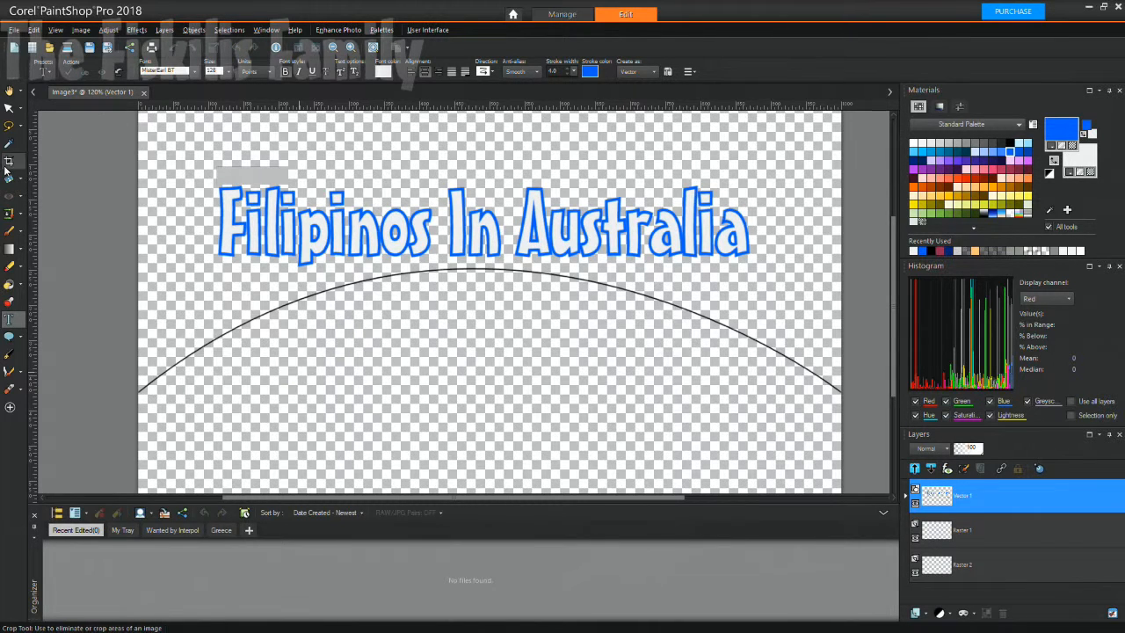
left_click(9, 107)
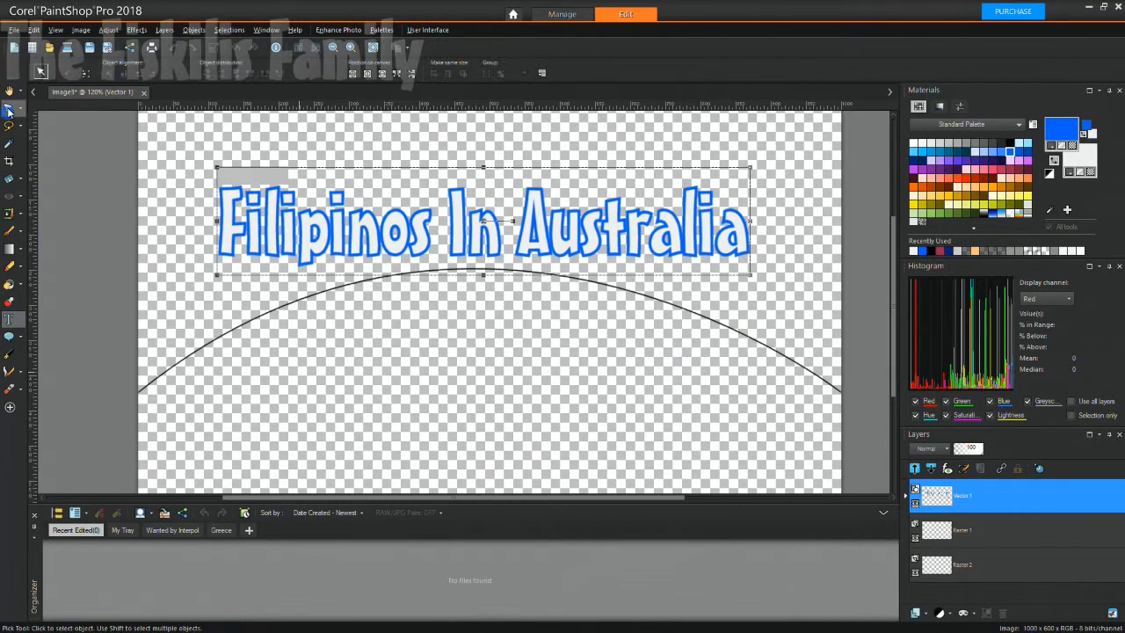
Reselect the title and apply the Brick wall texture to its fill material.
left_click(220, 302)
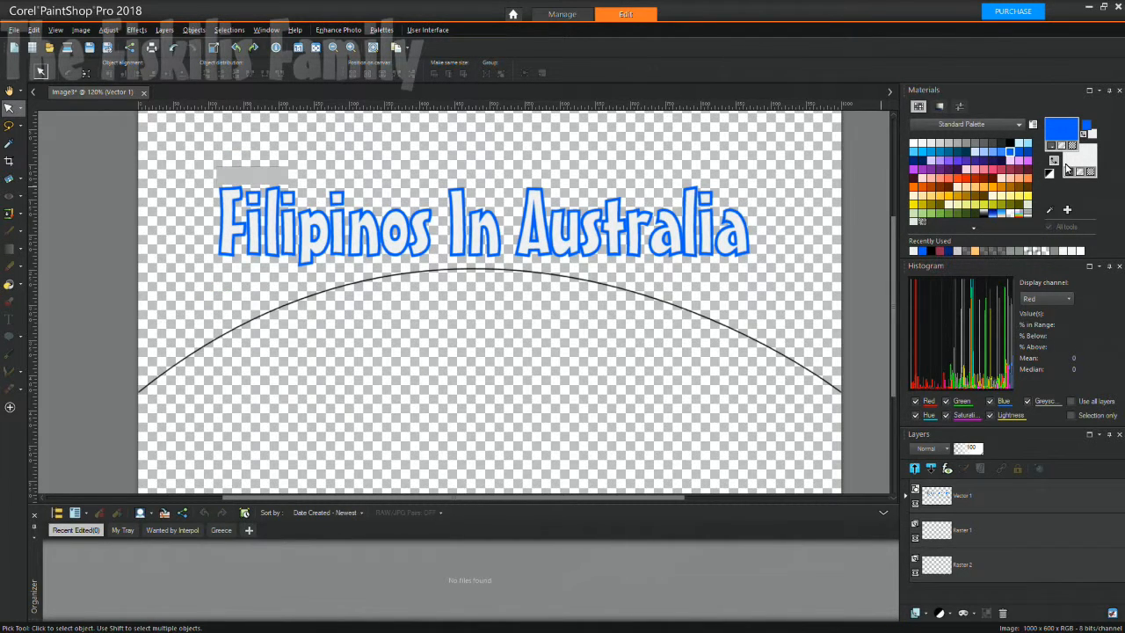
left_click(683, 248)
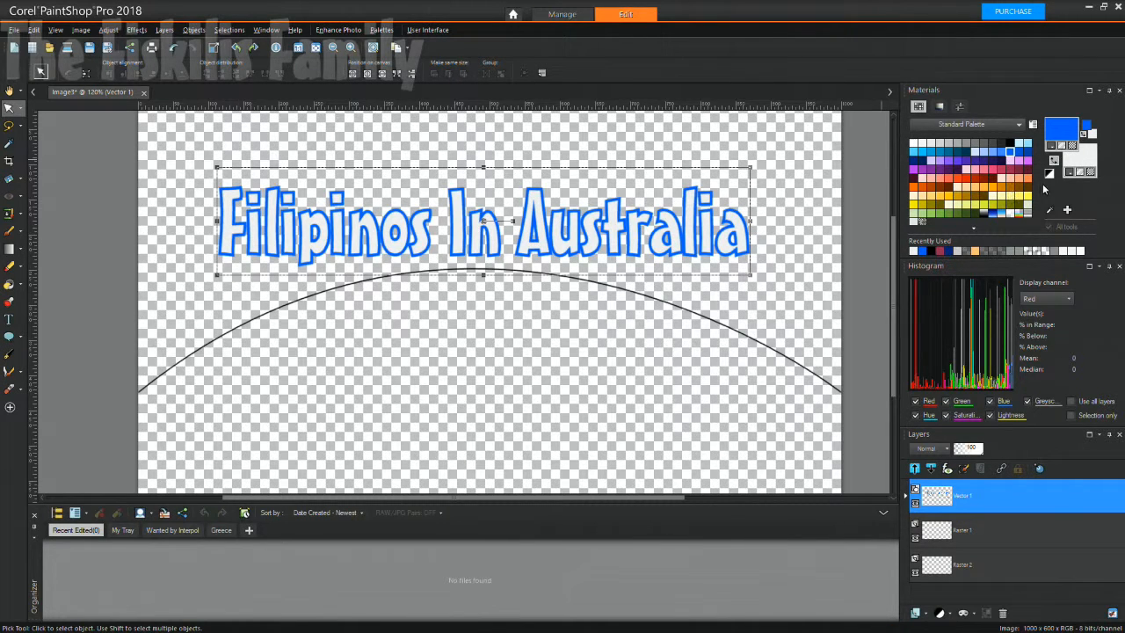
left_click(1071, 174)
left_click(1079, 162)
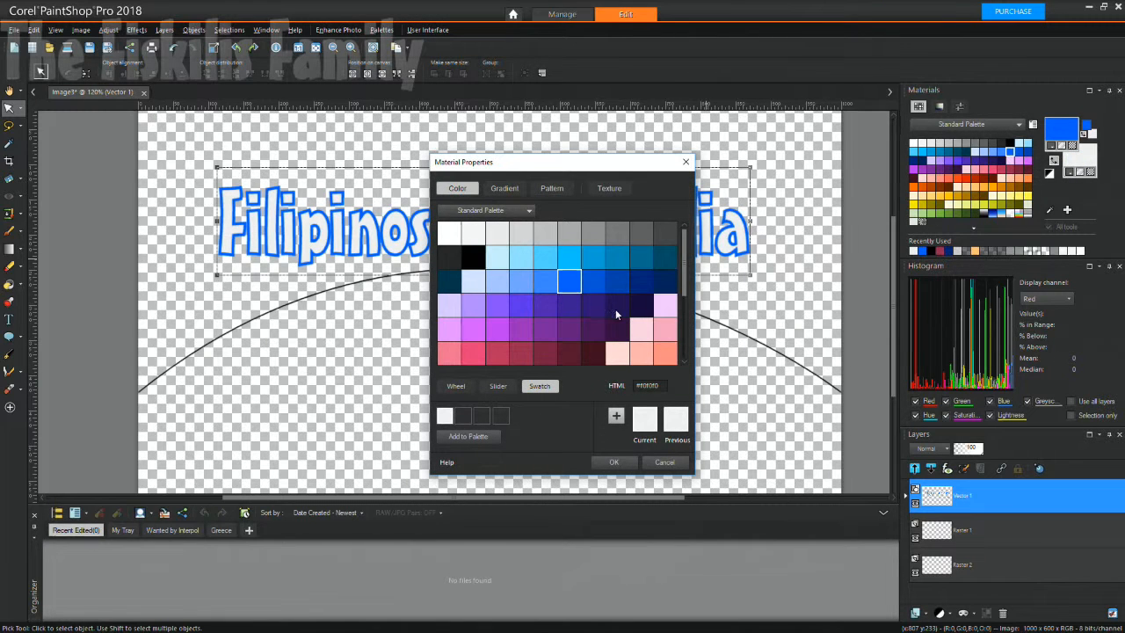
left_click(596, 191)
left_click(571, 290)
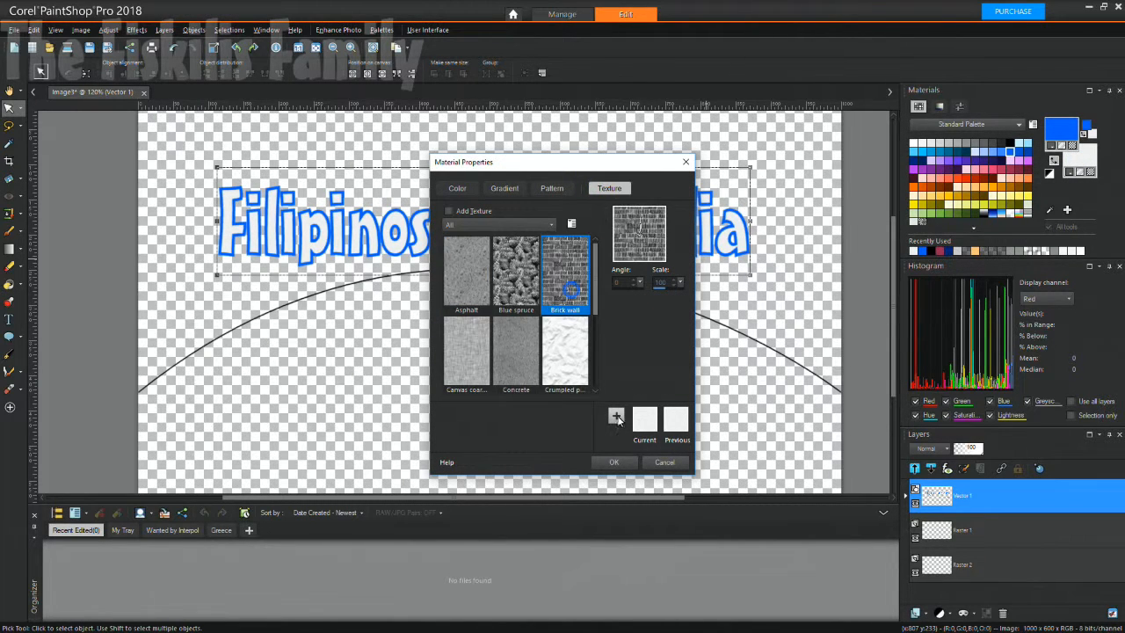
left_click(616, 462)
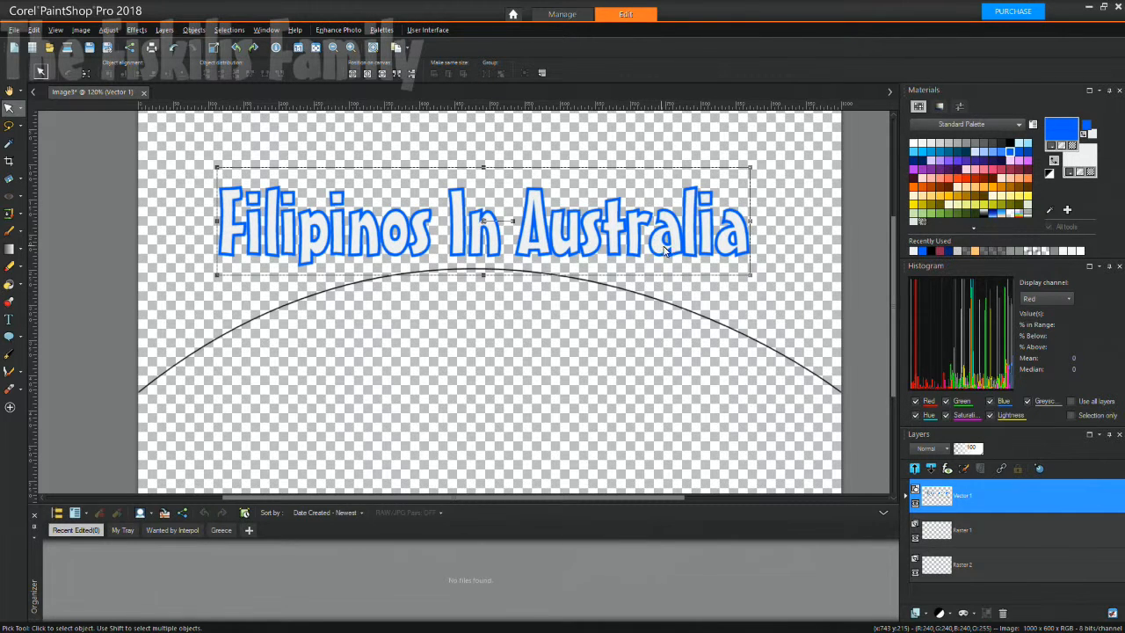
Turn on texture for the fill and pick a different texture.
left_click(1082, 176)
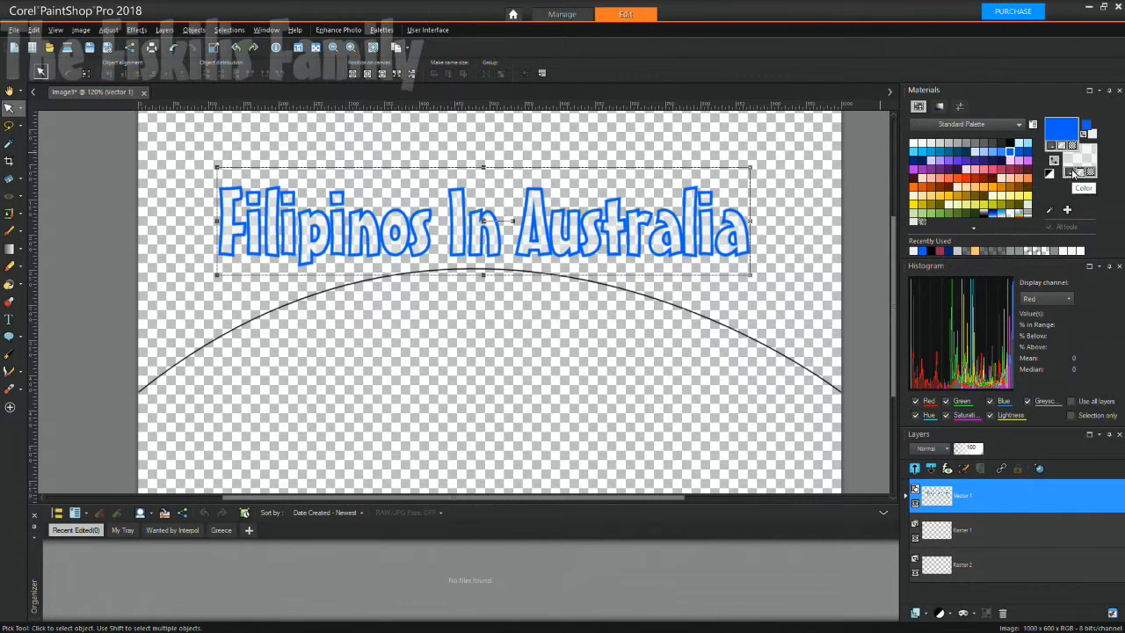
left_click(1081, 166)
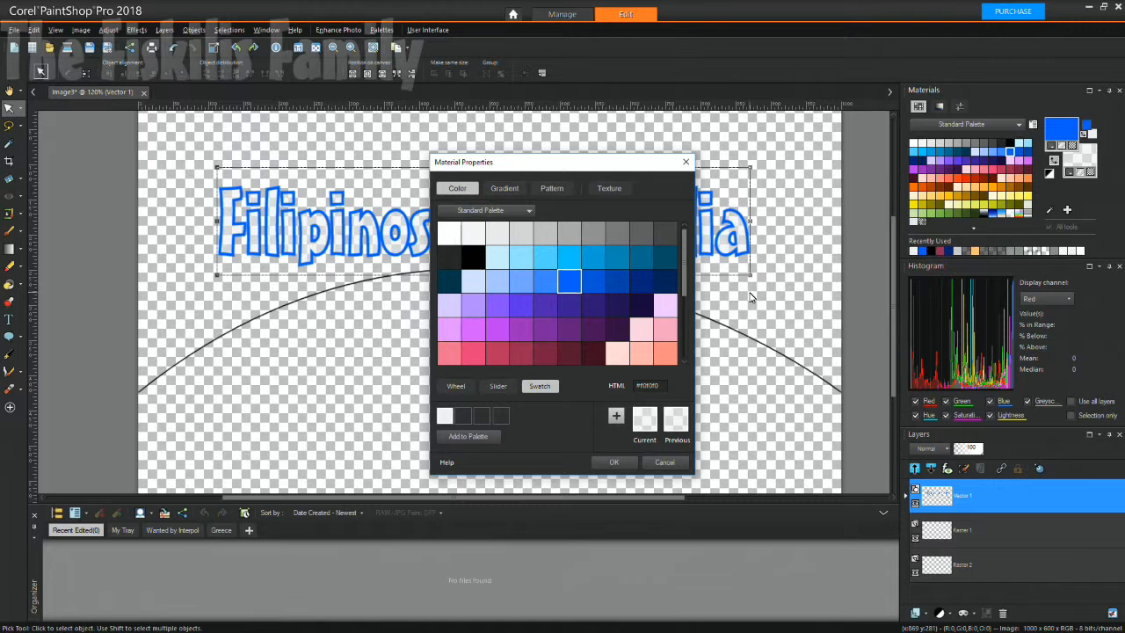
left_click(608, 188)
left_click(568, 257)
left_click(626, 461)
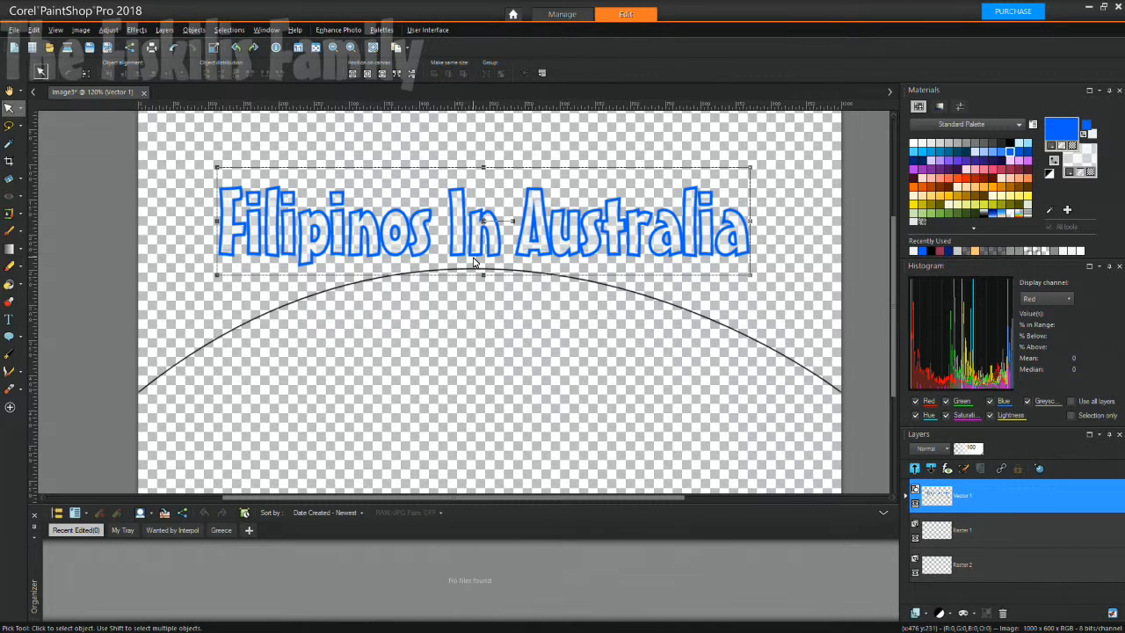
Swap the outline and fill colours, swap them back, and open the fill Material Properties.
left_click(1055, 161)
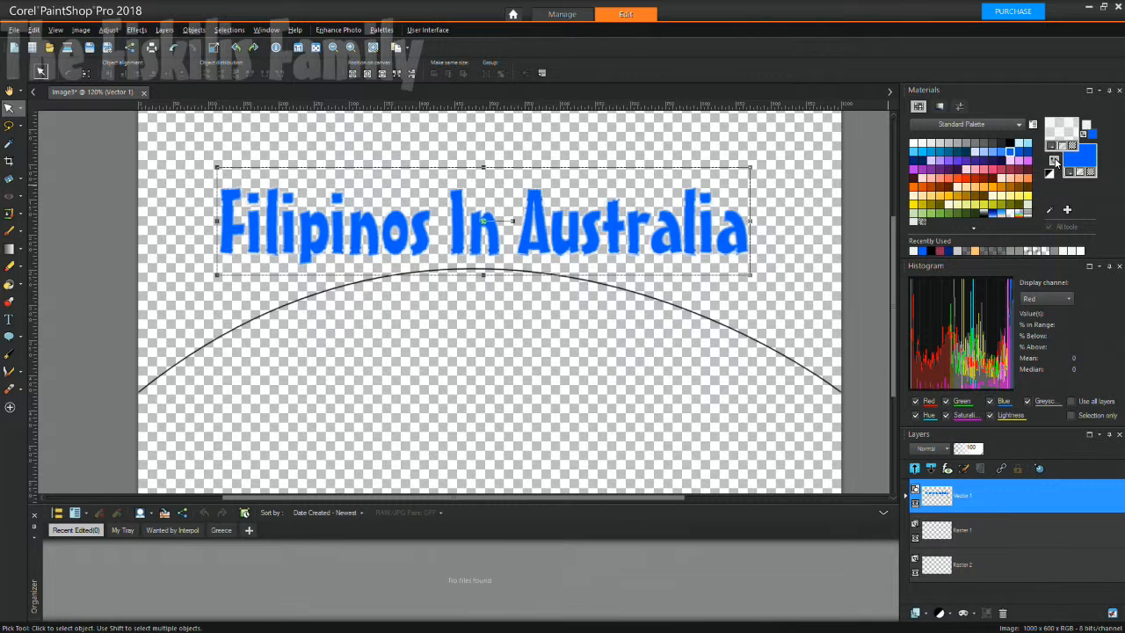
left_click(1055, 161)
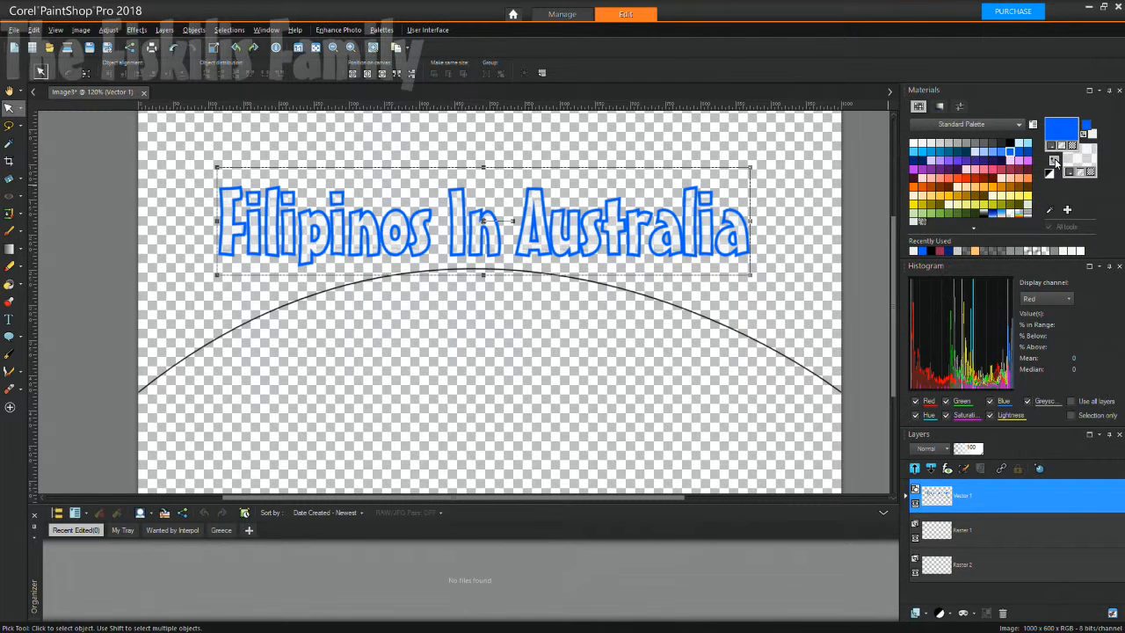
left_click(1084, 169)
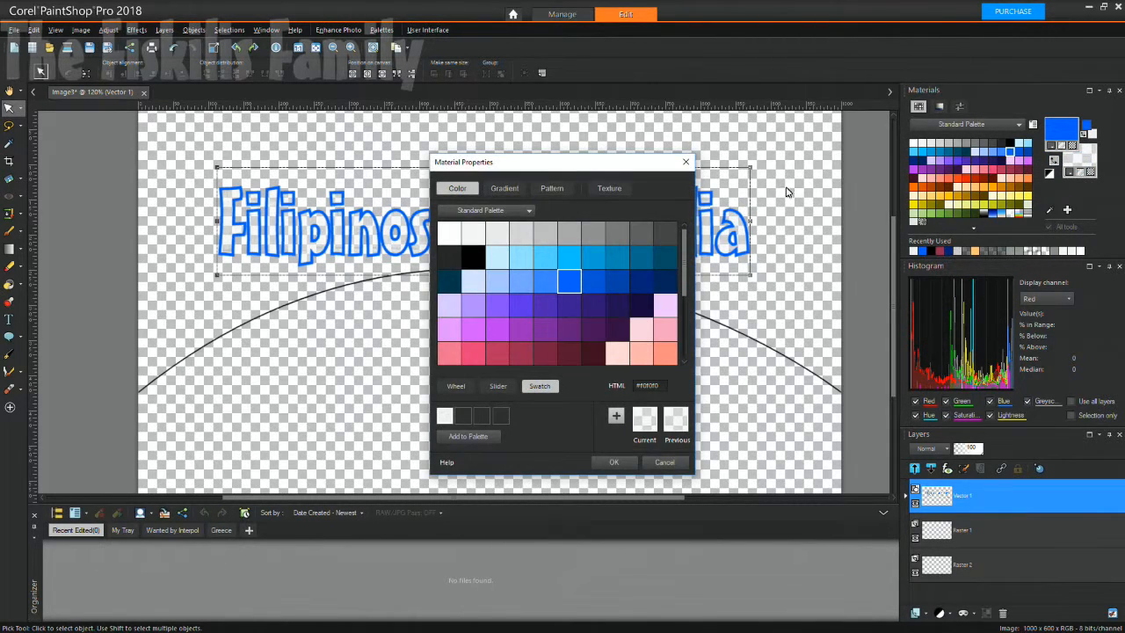
Fill the title with the Abstract 01 pattern.
left_click(609, 188)
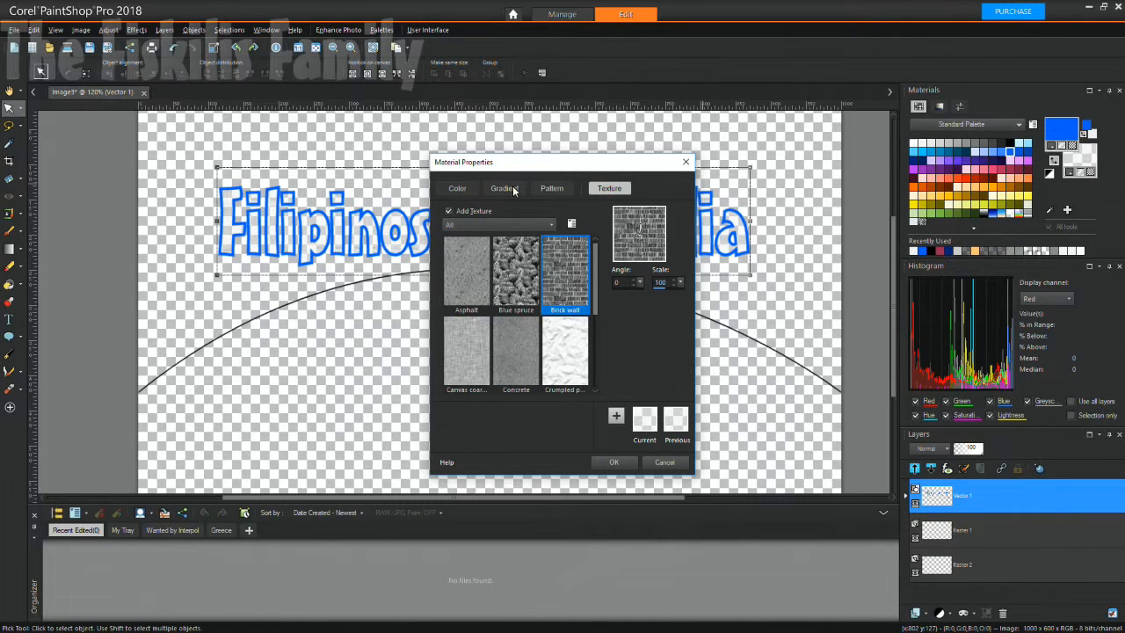
left_click(552, 188)
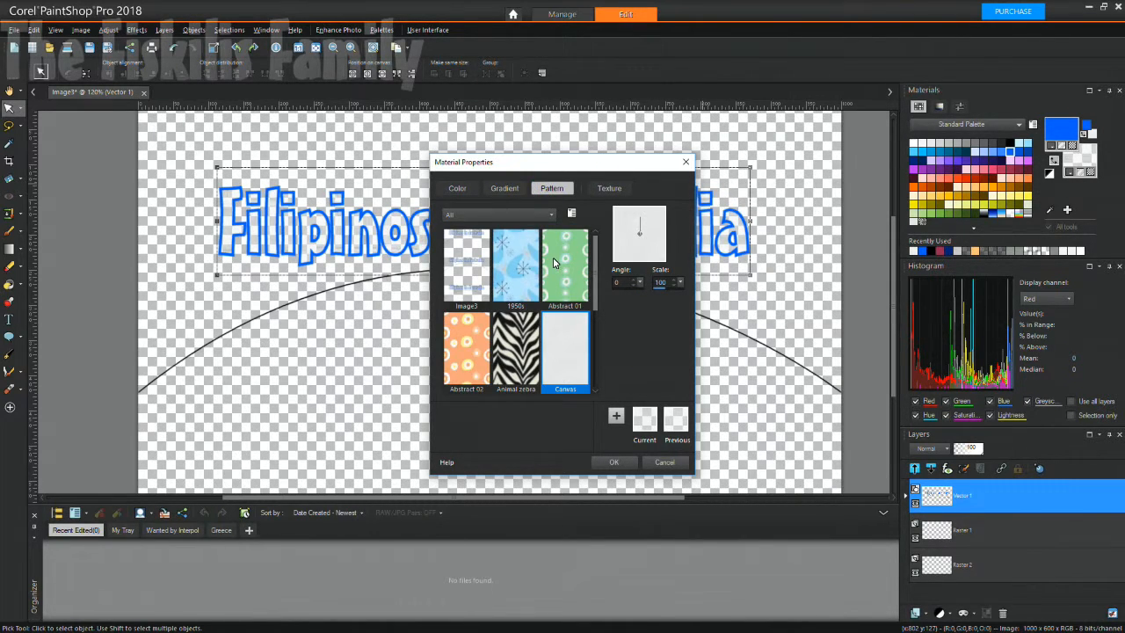
left_click(549, 274)
left_click(621, 462)
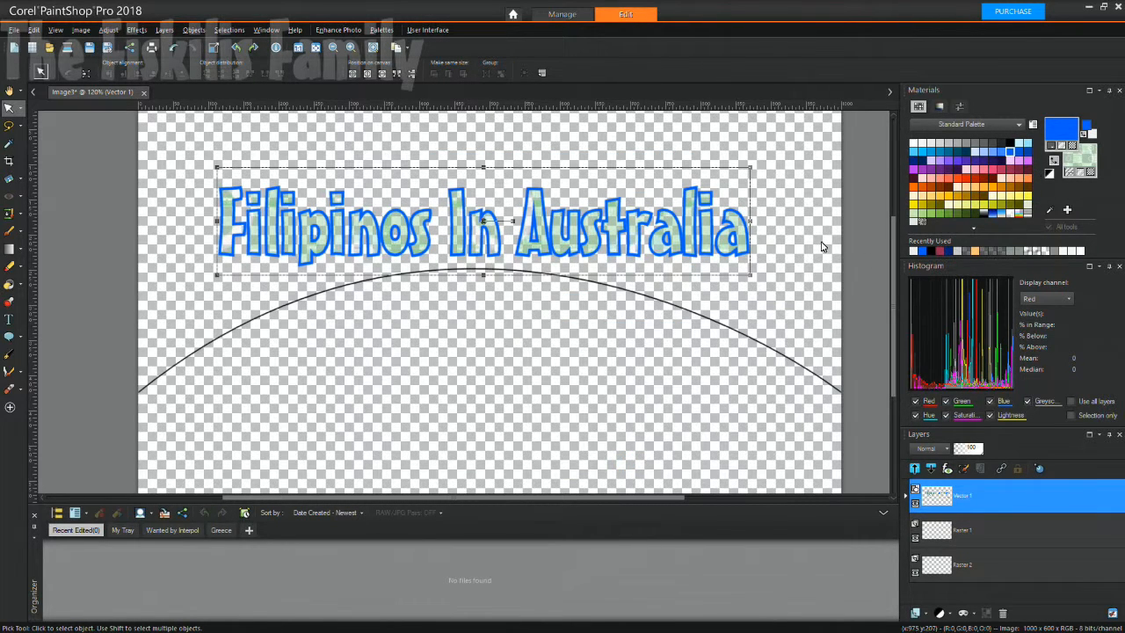
Add a texture at scale 10 to the Abstract 01 fill and apply it.
left_click(1080, 164)
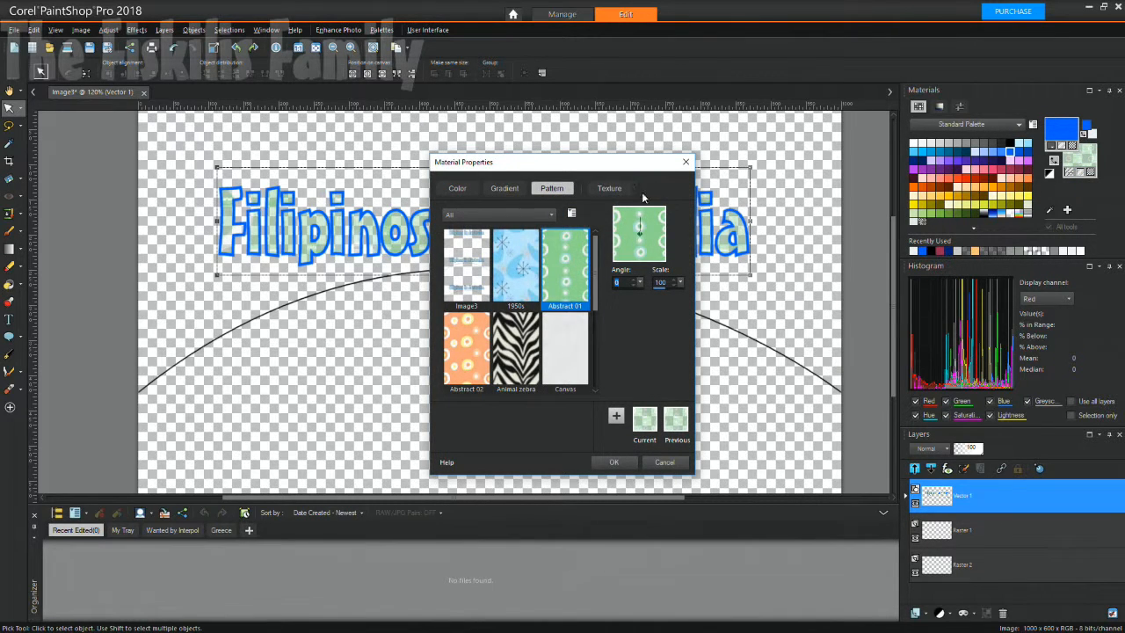
left_click(615, 189)
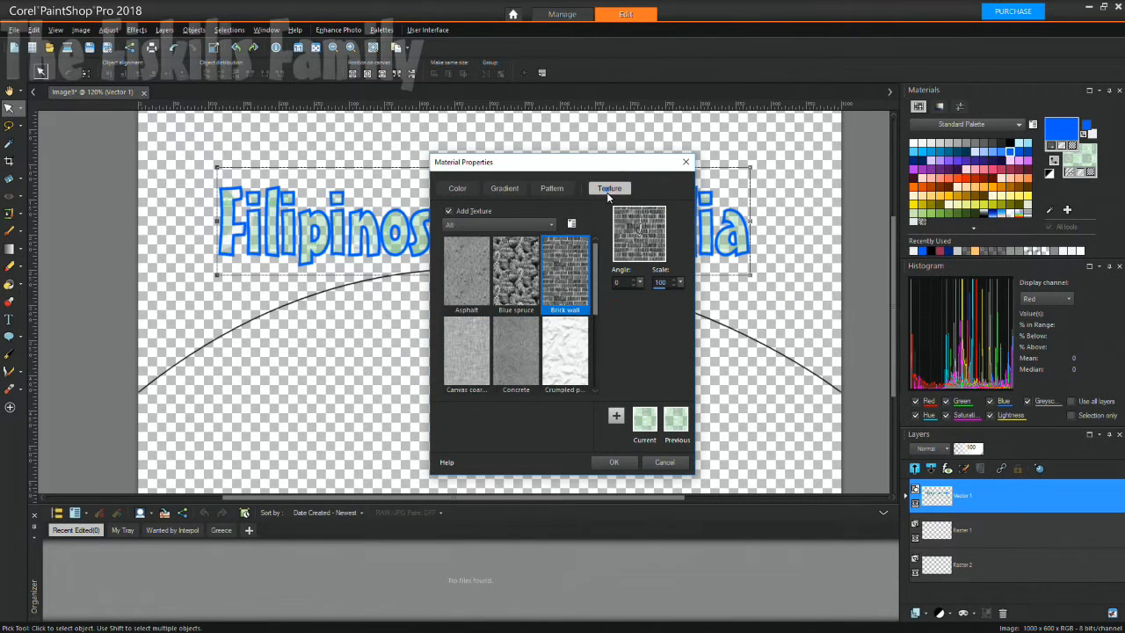
left_click(673, 285)
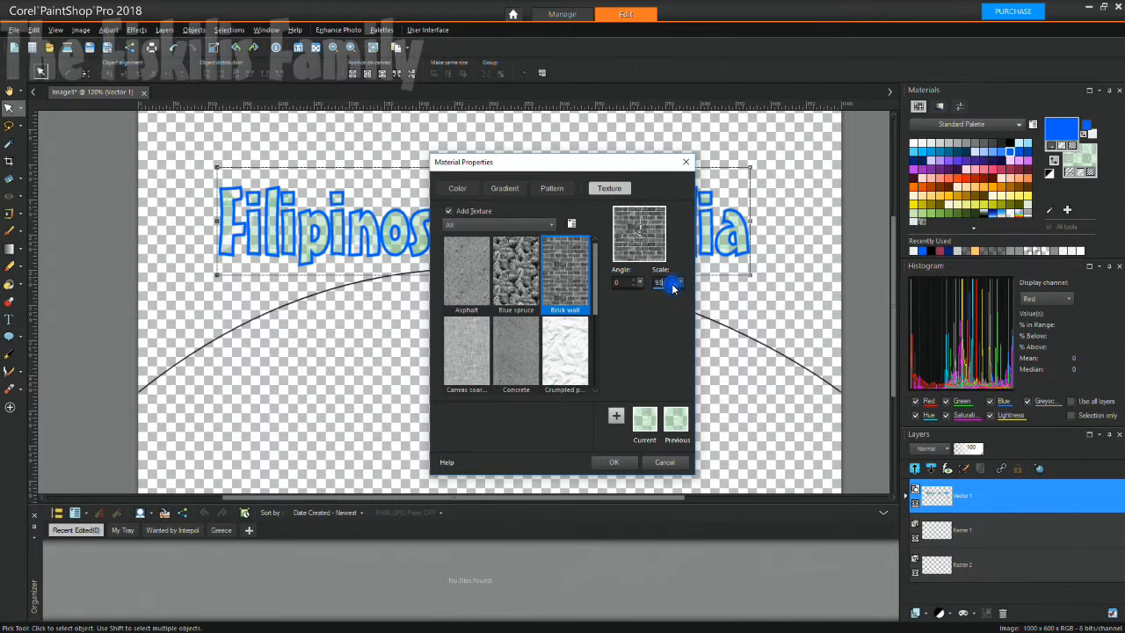
left_click_drag(665, 284, 651, 287)
type("10")
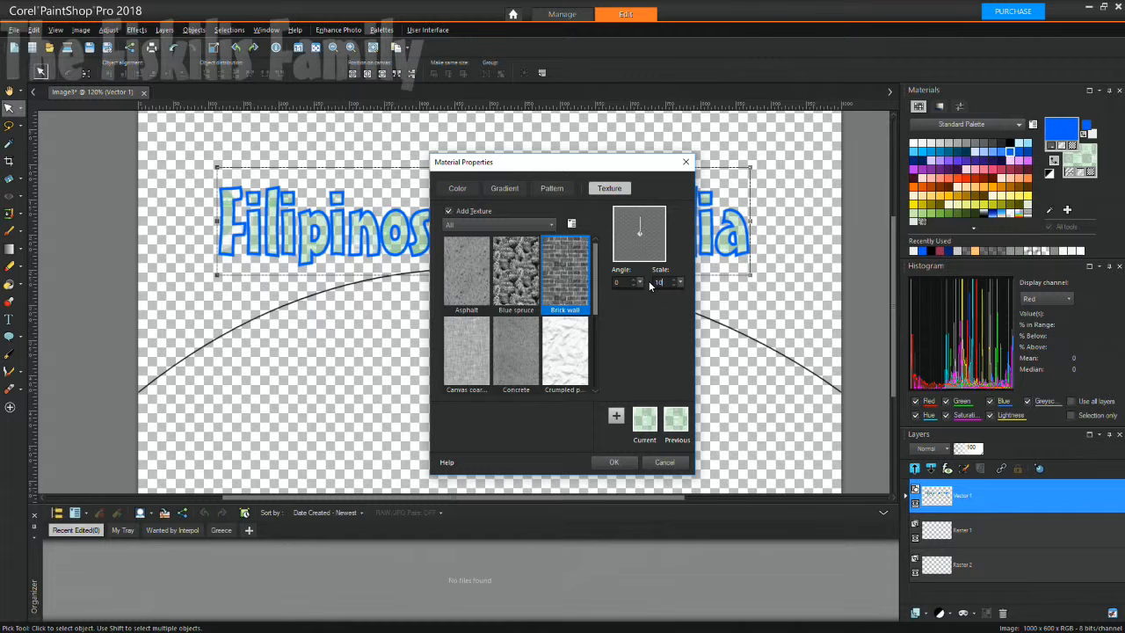
left_click(616, 461)
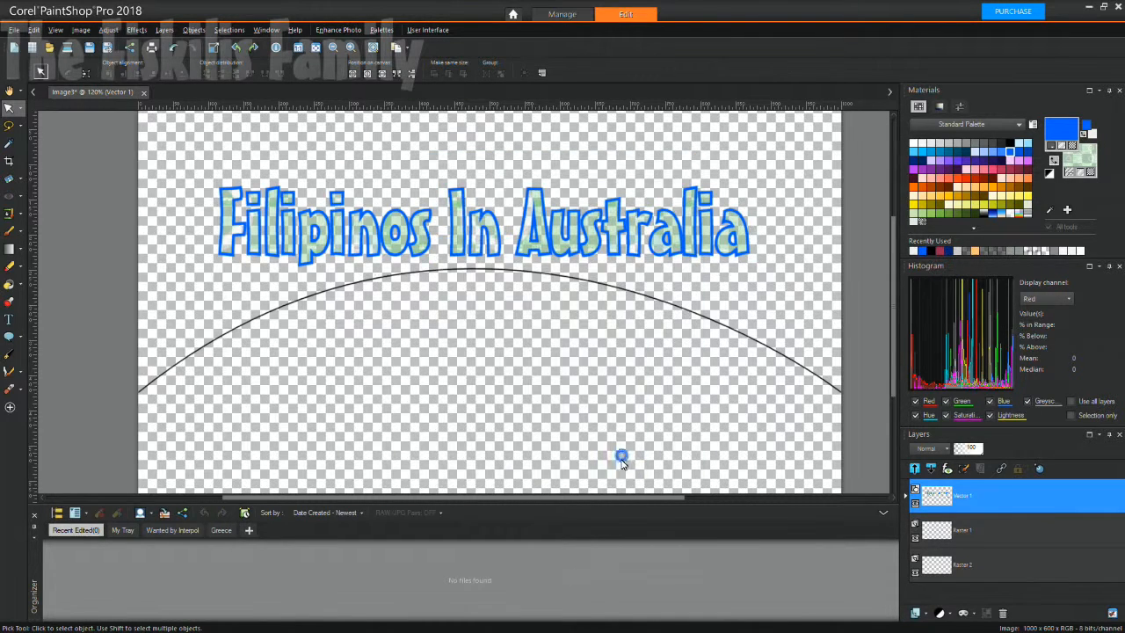
left_click(1084, 160)
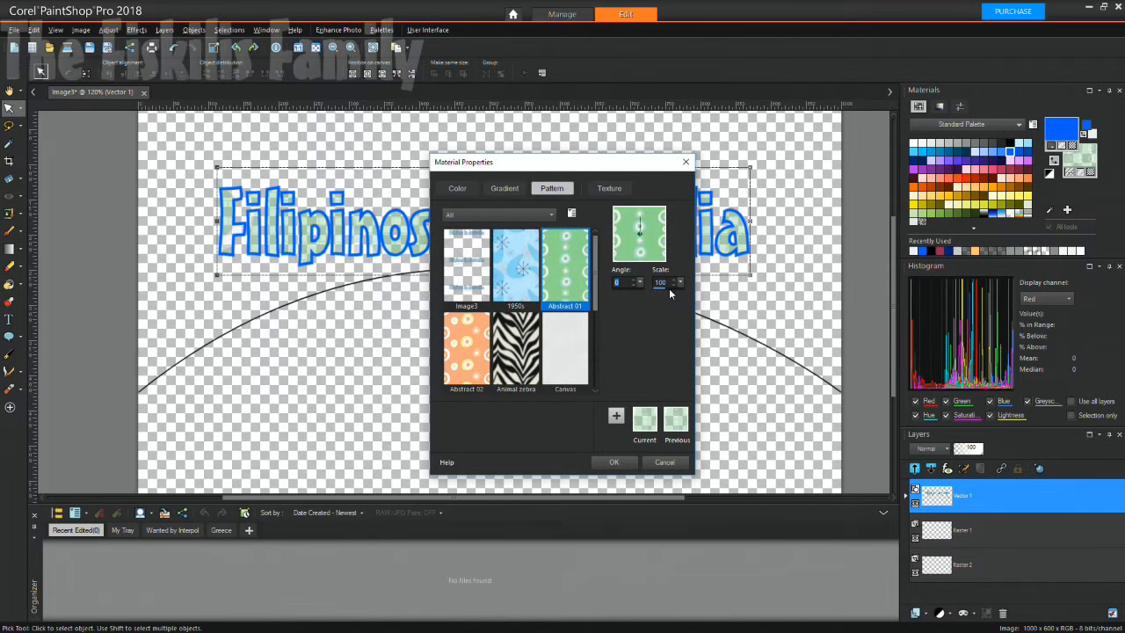
left_click(609, 188)
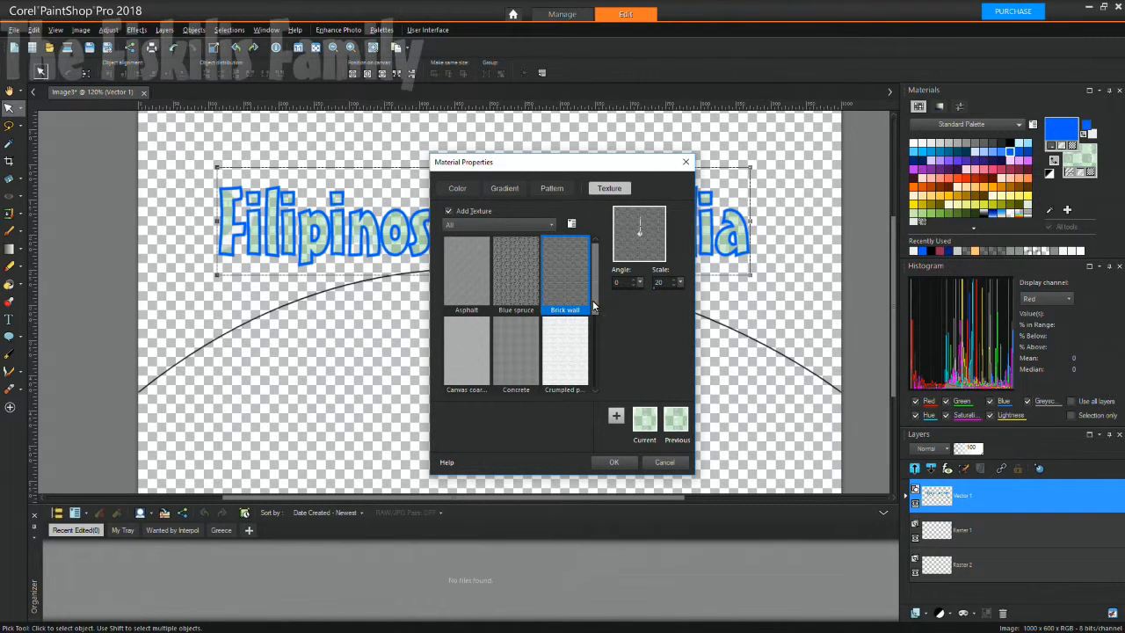
left_click(617, 463)
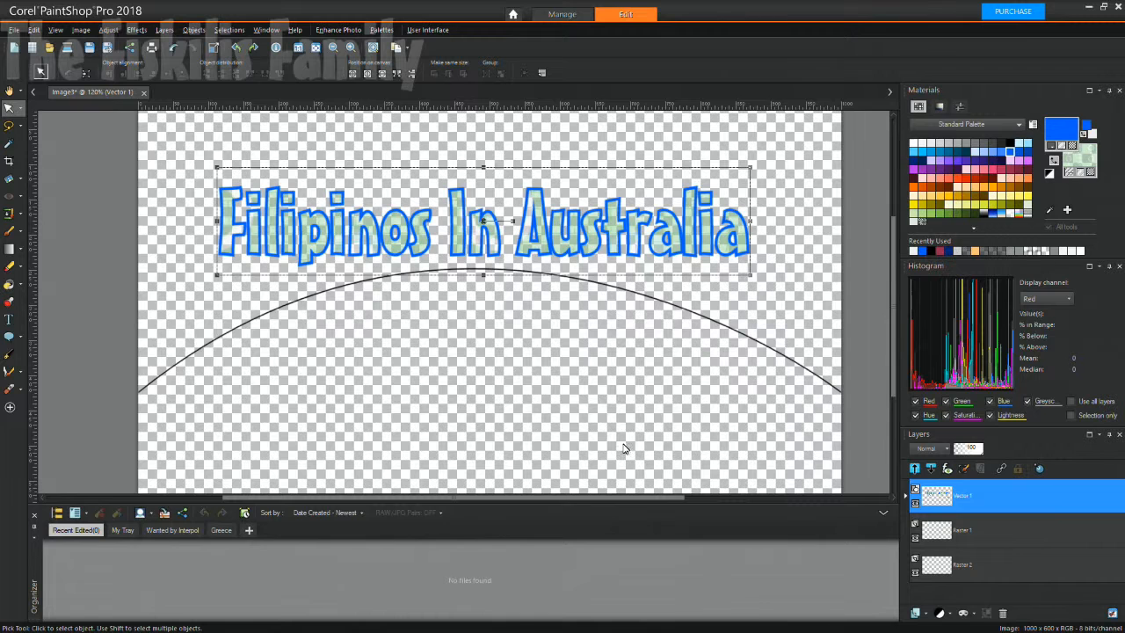
Preview the Brick wall and Blue spruce textures, then discard the fill changes.
left_click(1084, 163)
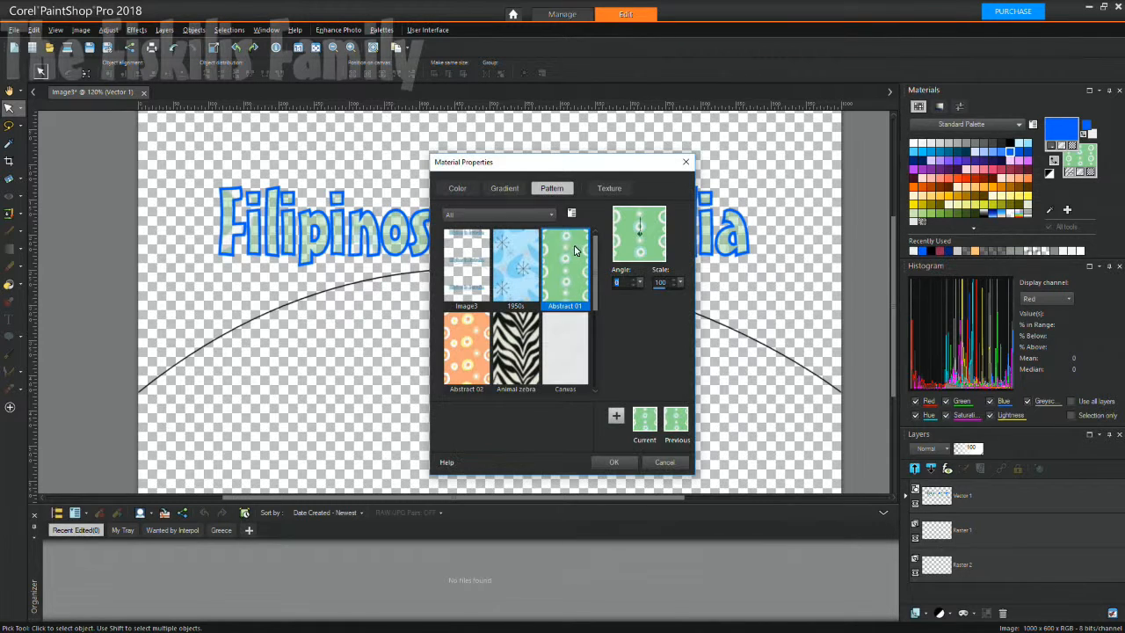
left_click(602, 189)
left_click(565, 273)
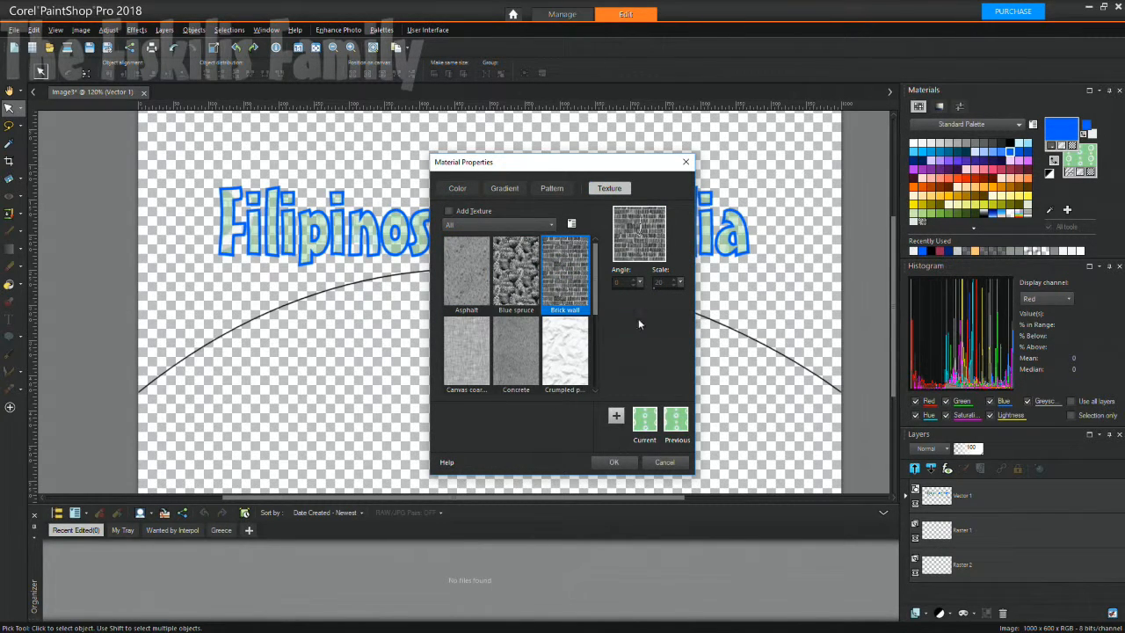
left_click(663, 283)
left_click(523, 279)
left_click(559, 283)
left_click(655, 462)
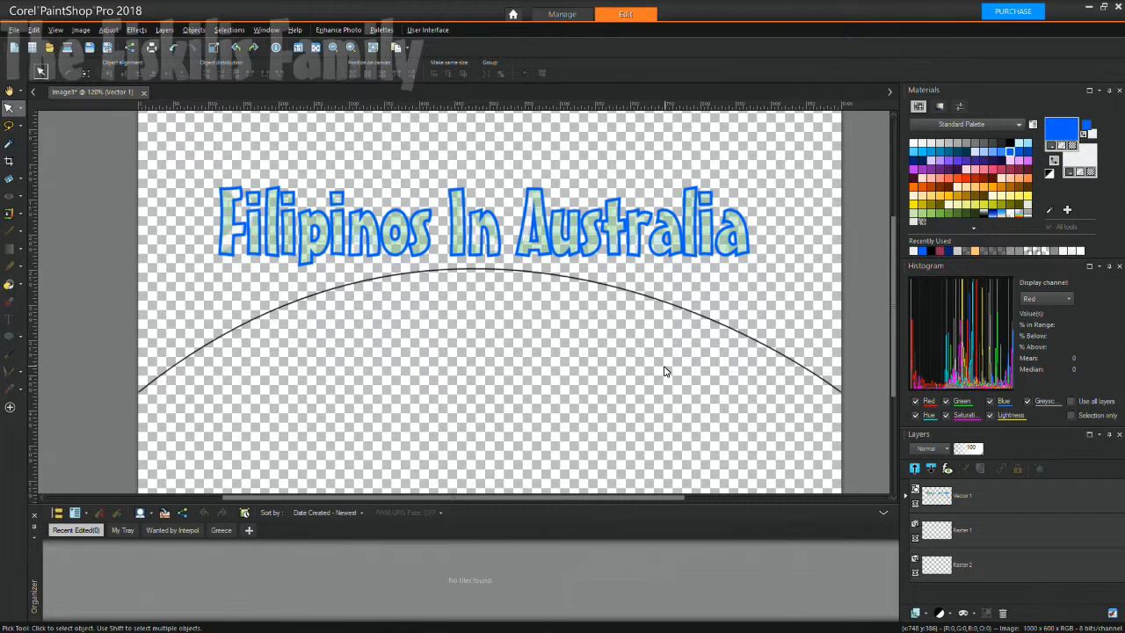
Browse the gradient, pattern and texture presets, then confirm the Brick wall texture.
left_click(1079, 167)
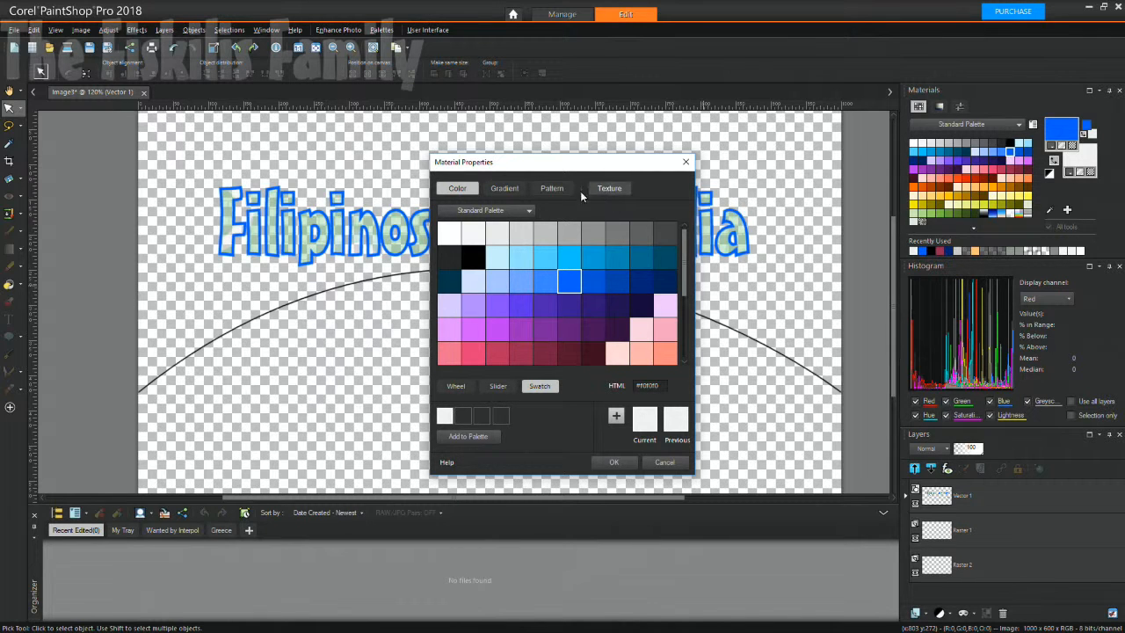
left_click(548, 191)
left_click(505, 188)
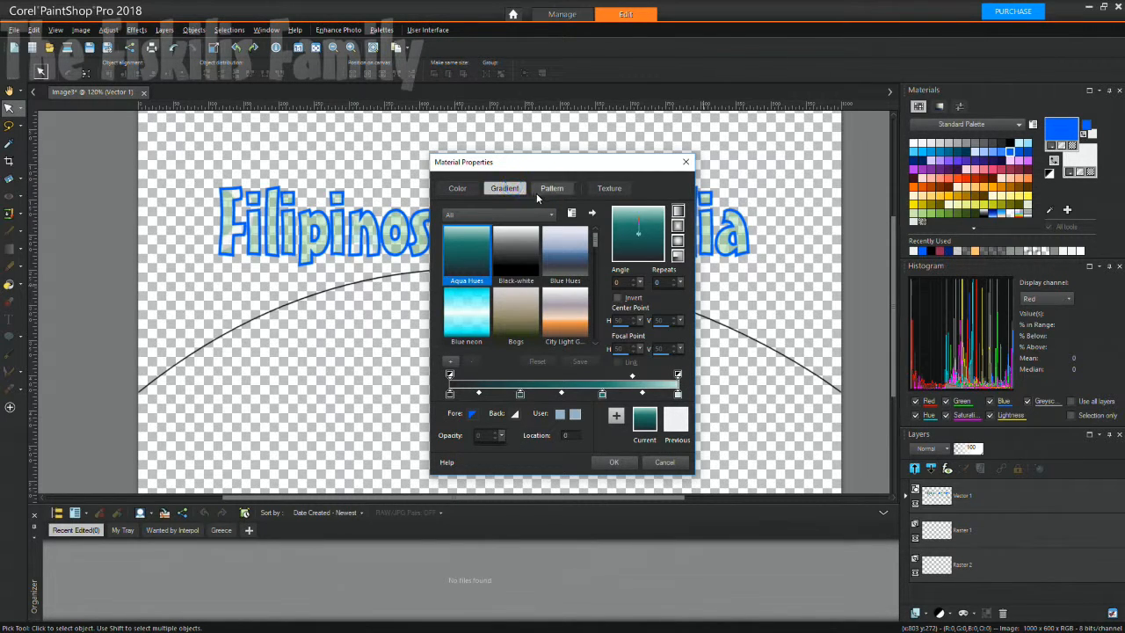
left_click(547, 189)
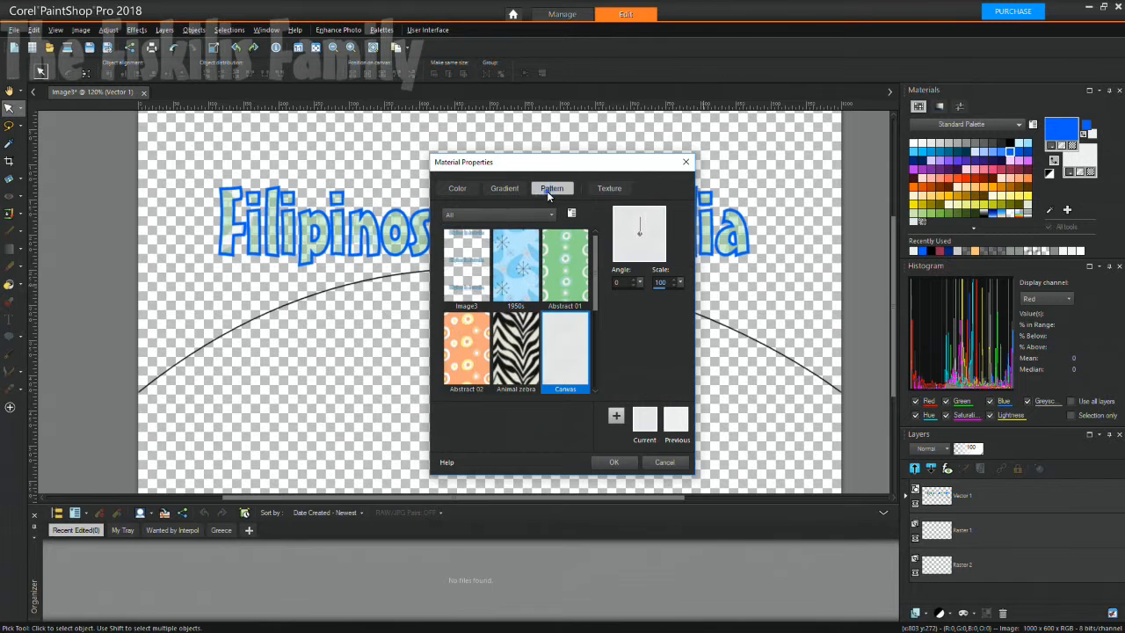
left_click(595, 191)
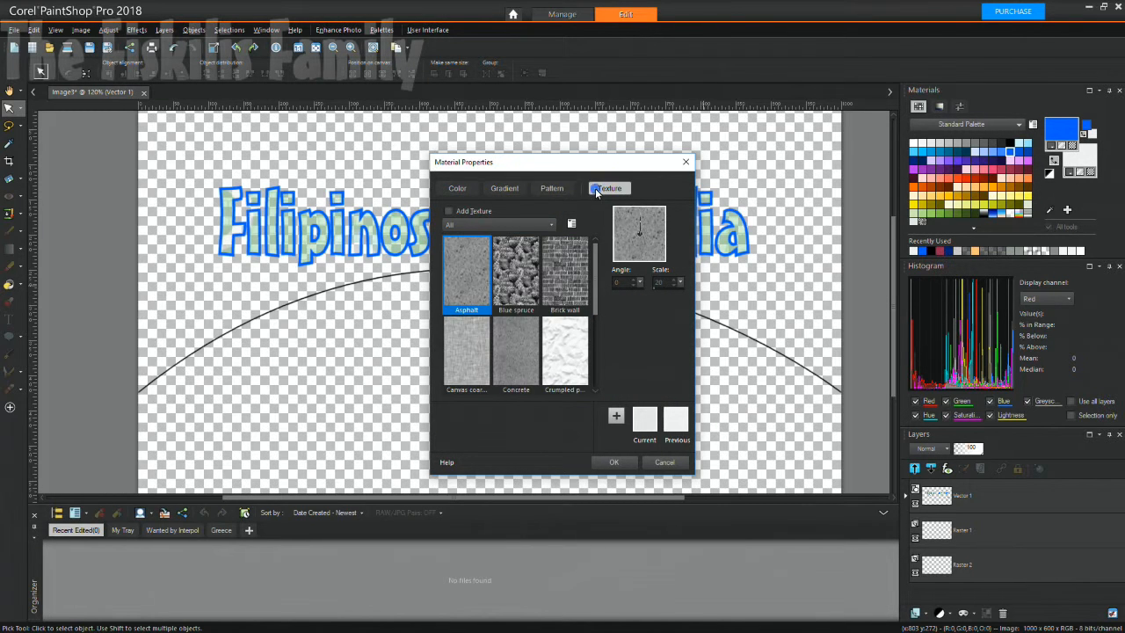
left_click(545, 190)
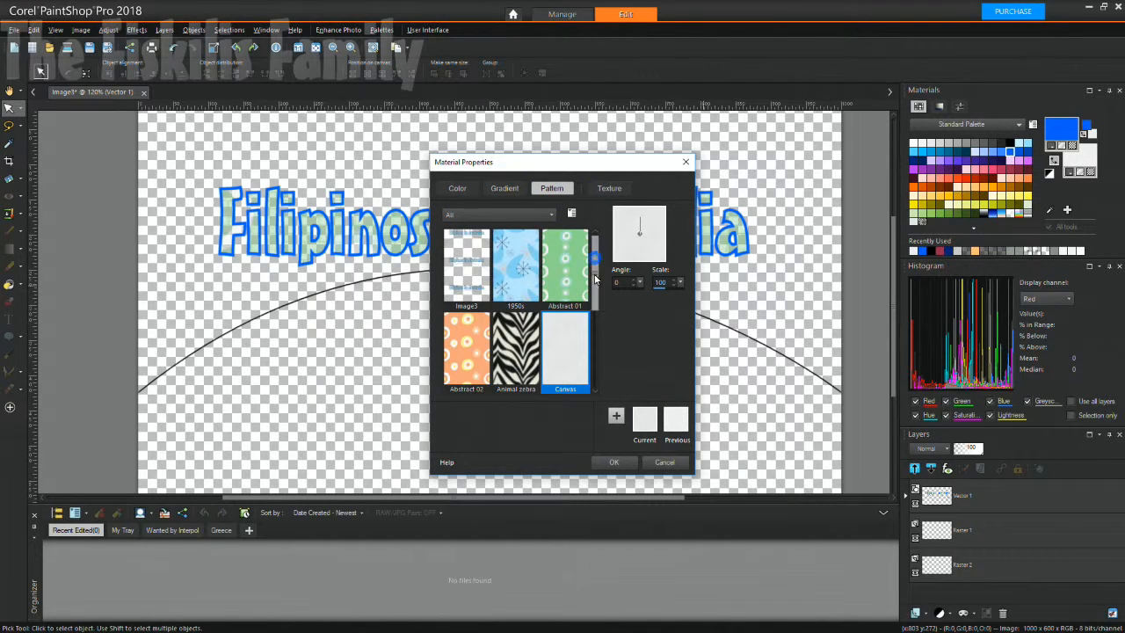
left_click(595, 323)
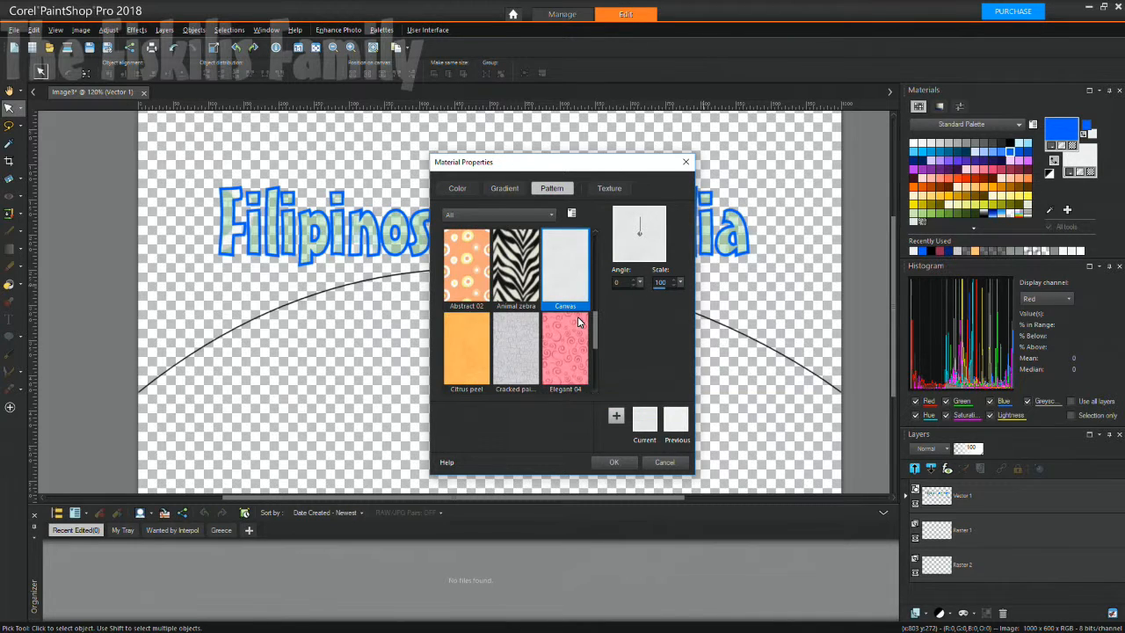
scroll(578, 323, "down", 1)
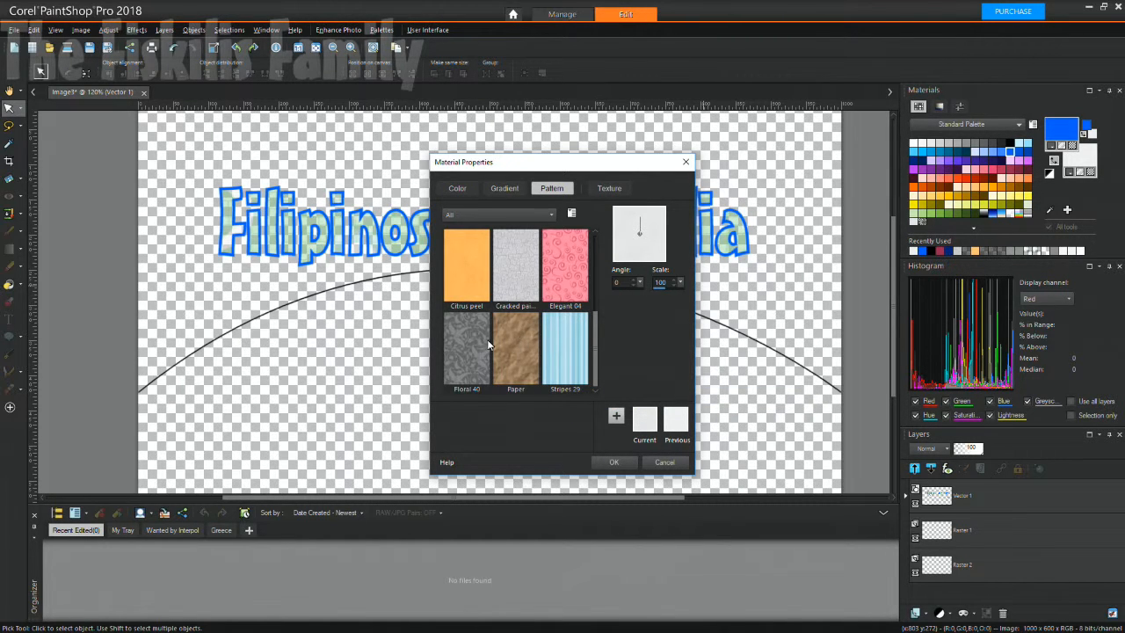
left_click(609, 188)
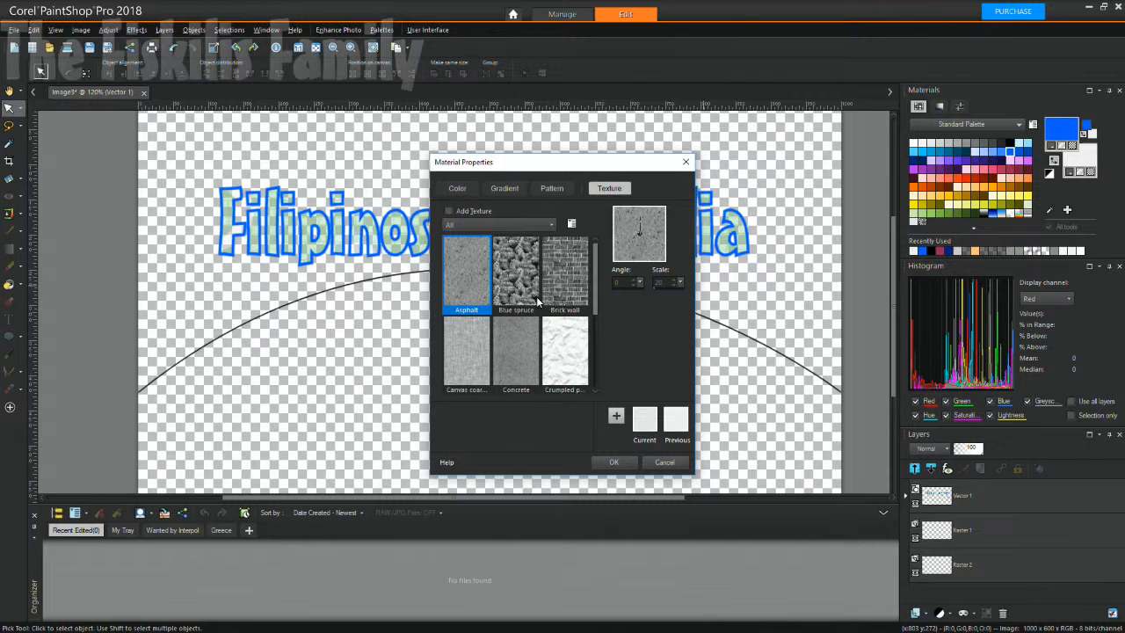
left_click(570, 298)
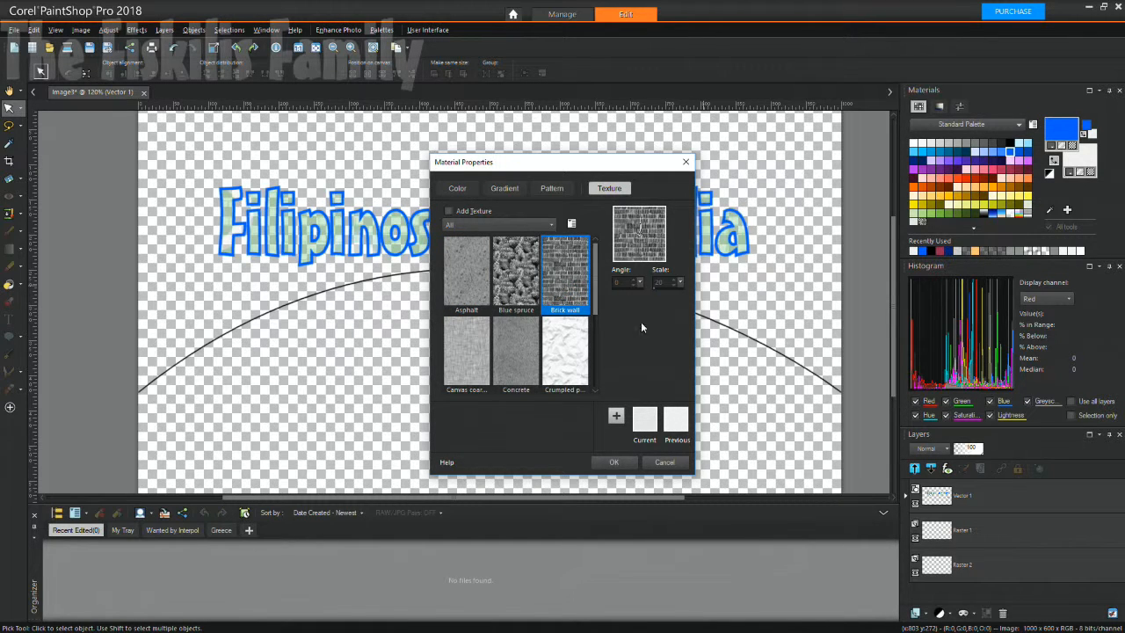
left_click(614, 462)
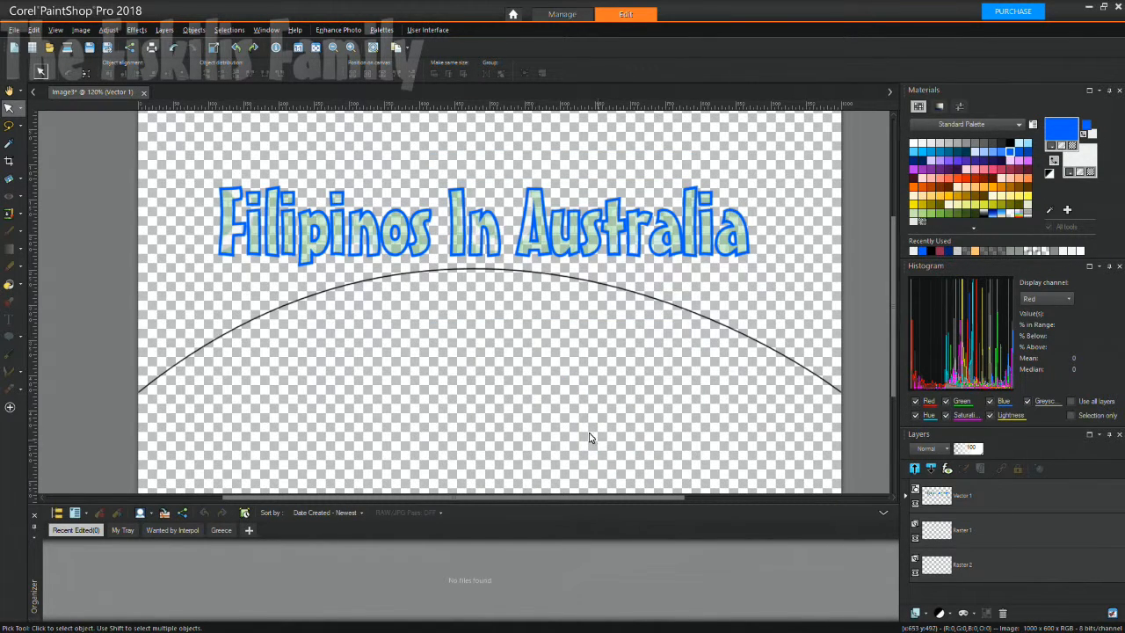
Select the Filipinos In Australia title and reapply its textured fill.
scroll(435, 279, "up", 2)
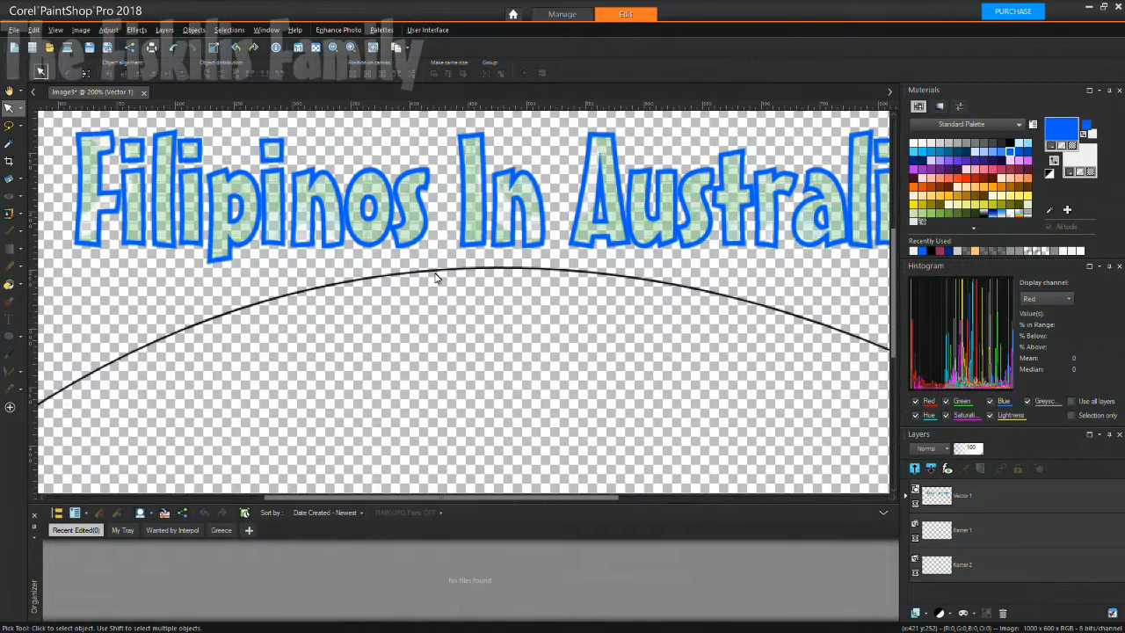
scroll(436, 279, "down", 1)
scroll(435, 278, "down", 1)
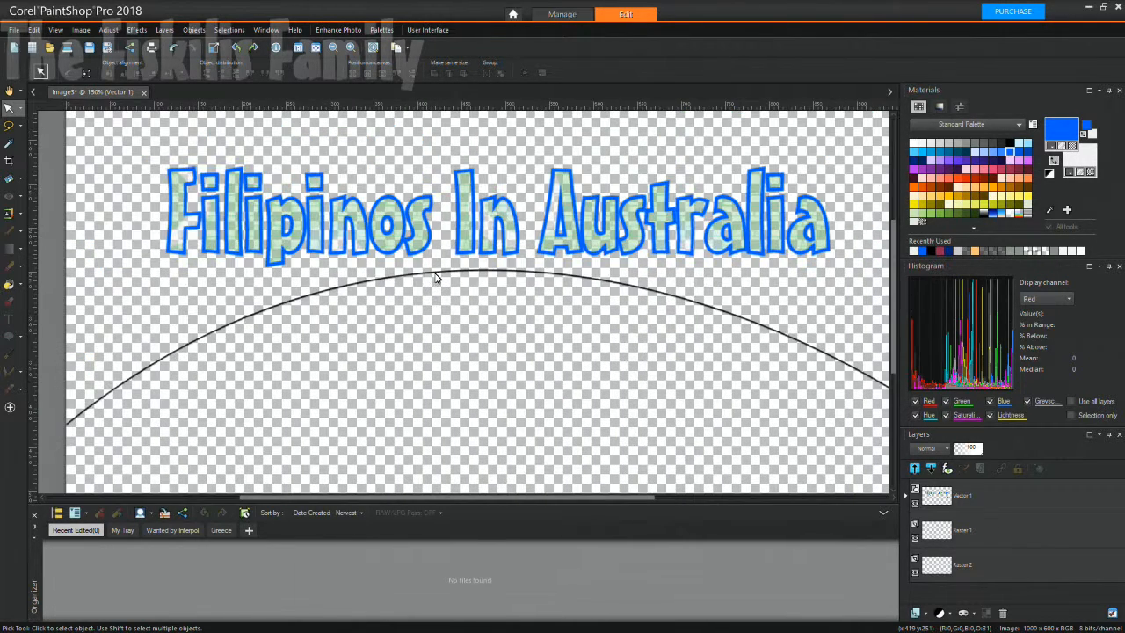
left_click(435, 244)
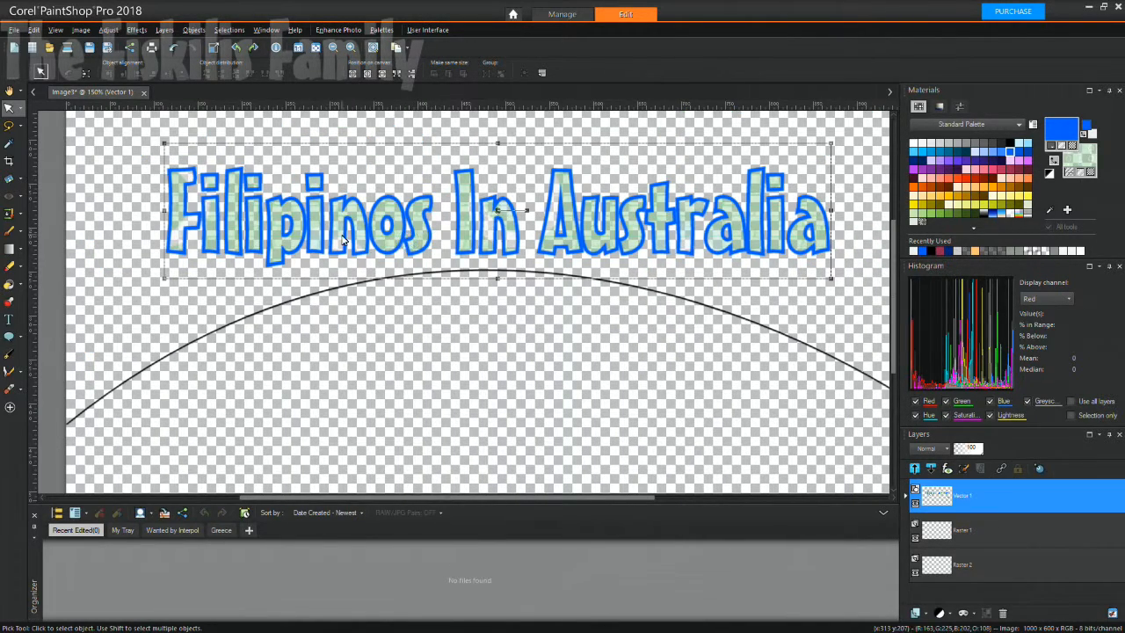
left_click(1079, 167)
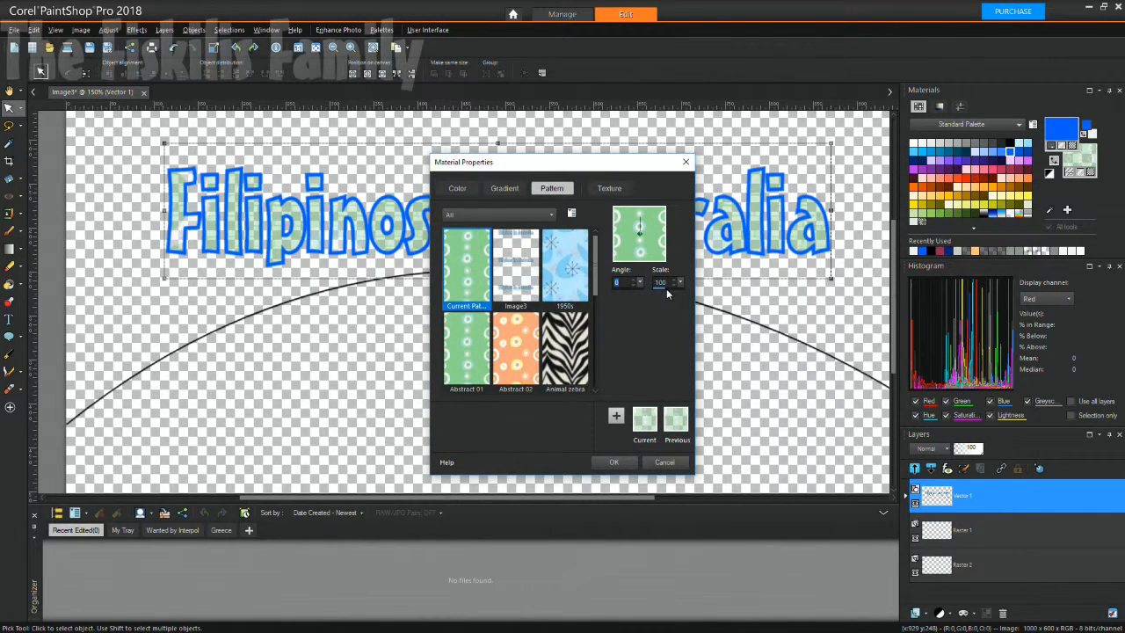
left_click(609, 188)
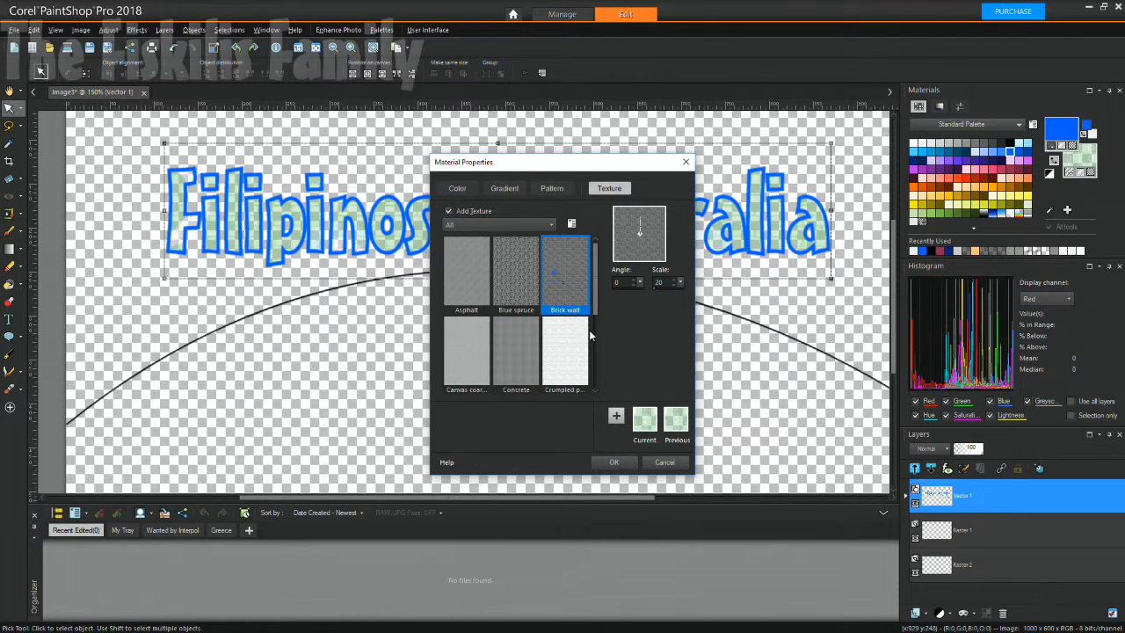
left_click(615, 462)
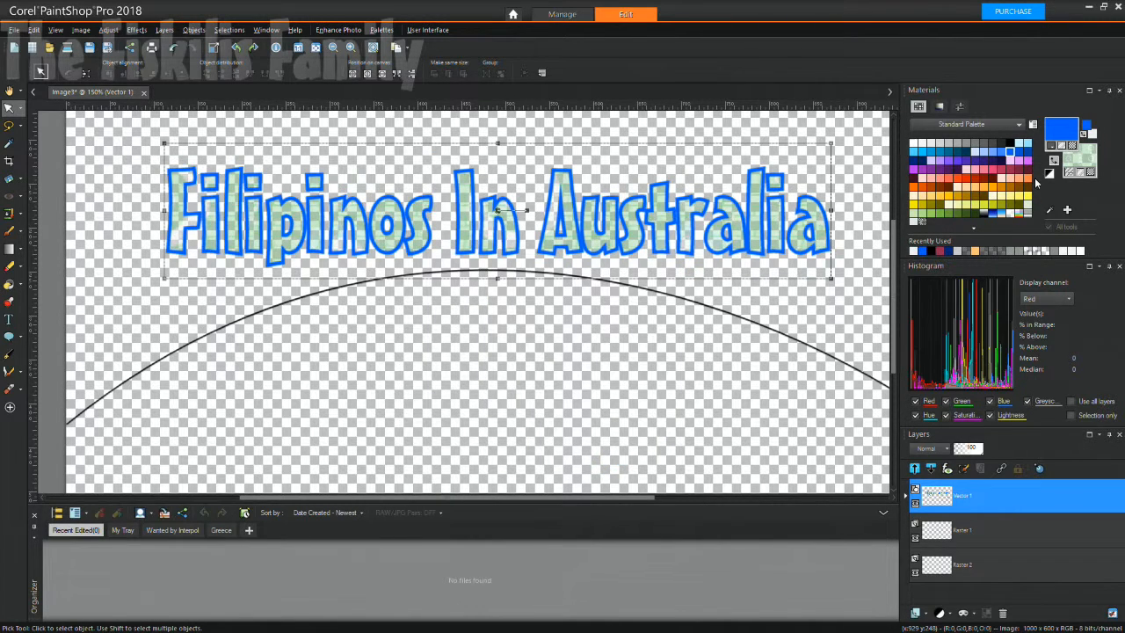
Try the Image3 pattern, then fill the title with the blue 1950s pattern.
left_click(1081, 166)
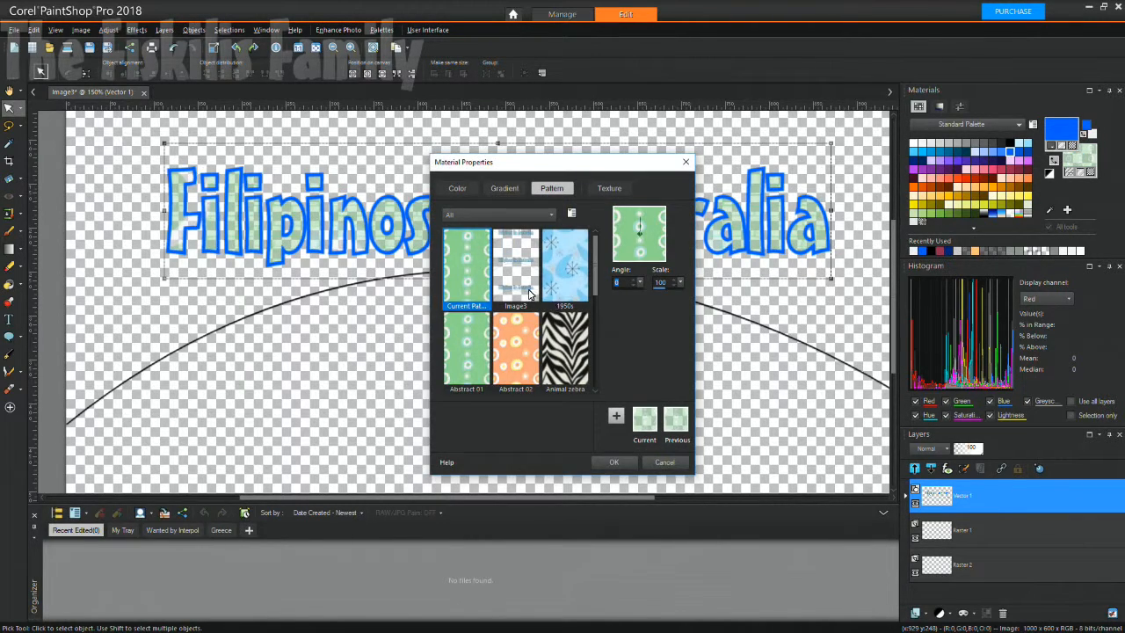
left_click(524, 290)
left_click(619, 463)
left_click(630, 466)
left_click(1081, 166)
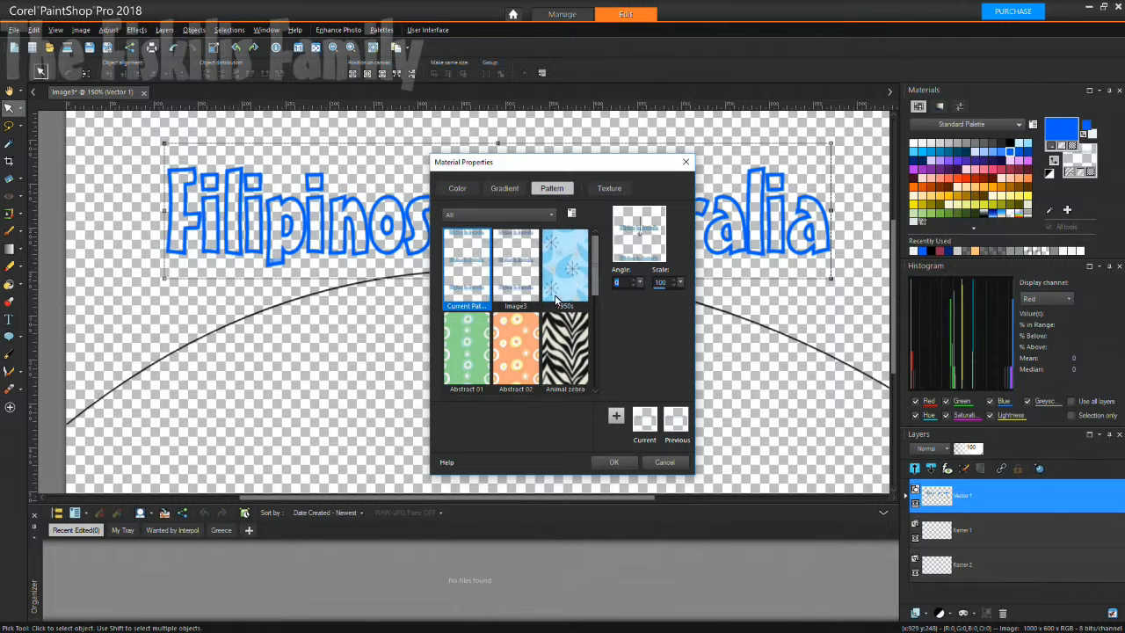
left_click(552, 271)
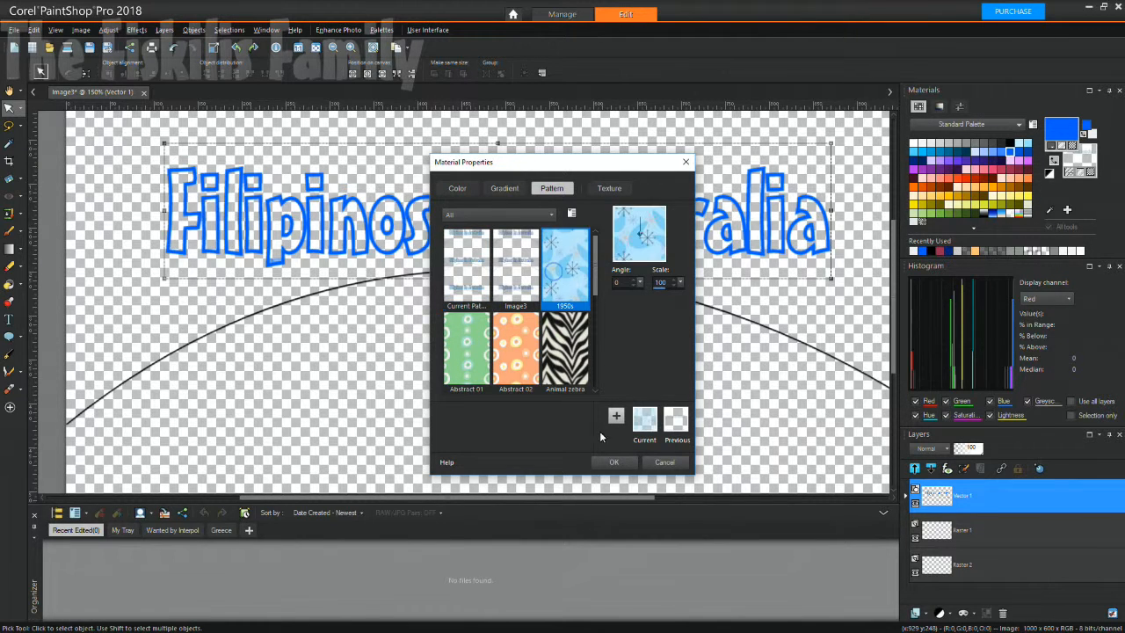
left_click(611, 460)
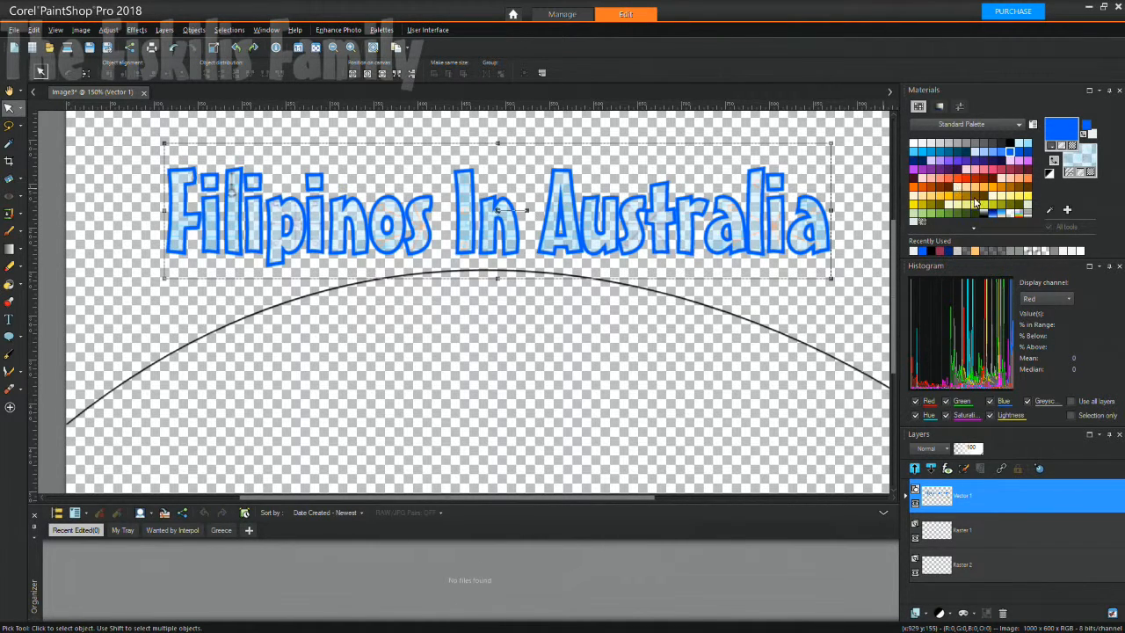
Set the title's fill to transparent, confirm Material Properties, and reselect the text.
left_click(1069, 167)
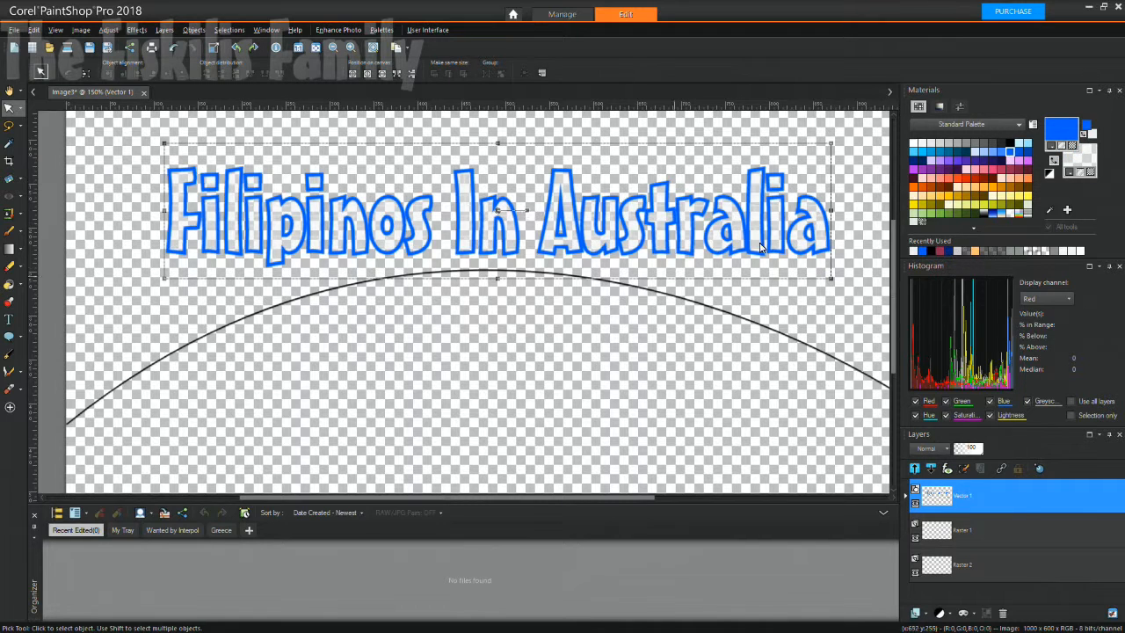
left_click(1090, 163)
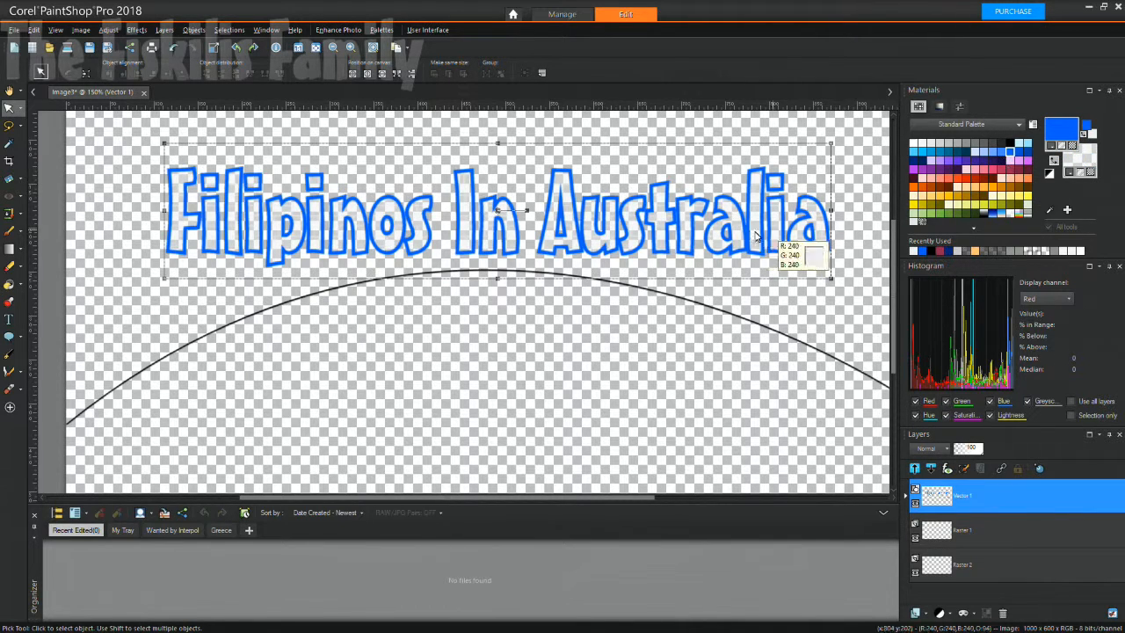
left_click(599, 189)
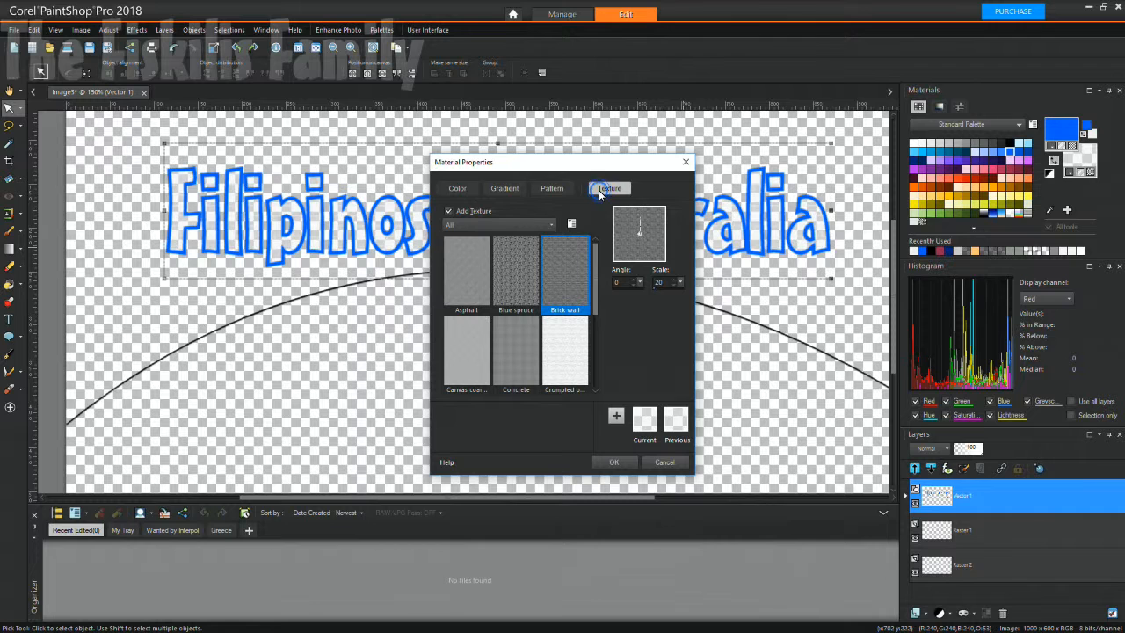
left_click(615, 462)
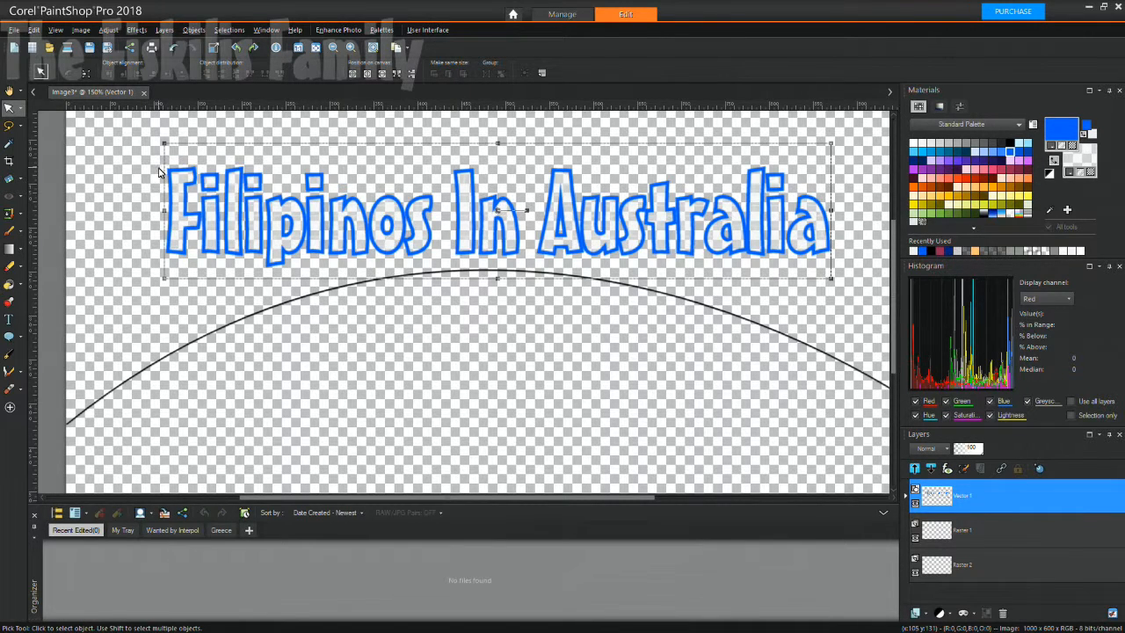
left_click(308, 167)
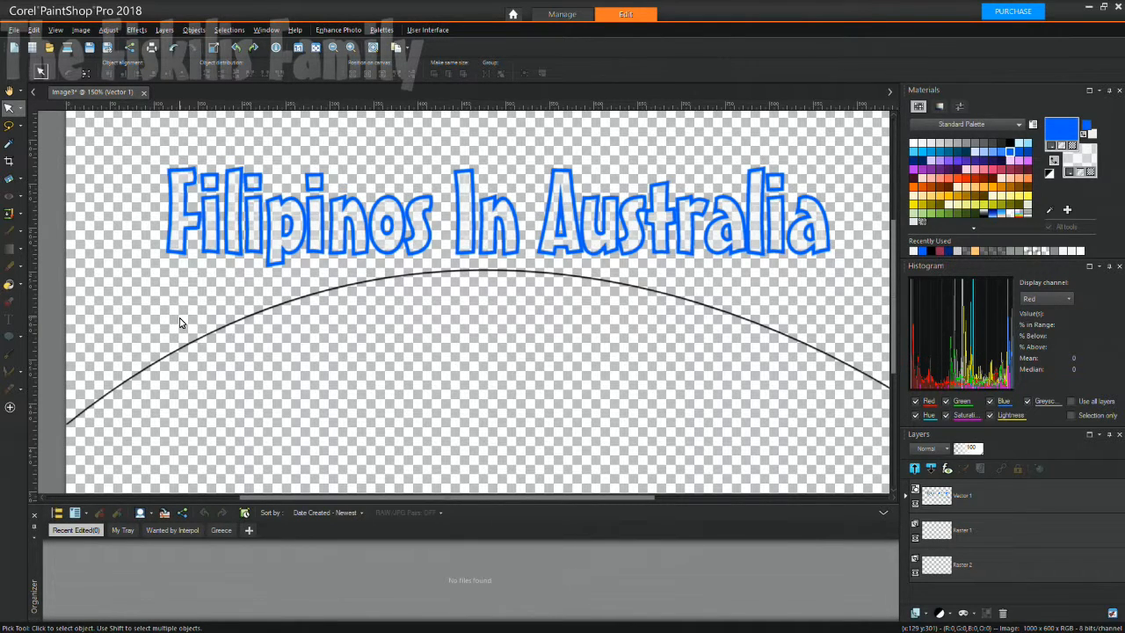
left_click(161, 247)
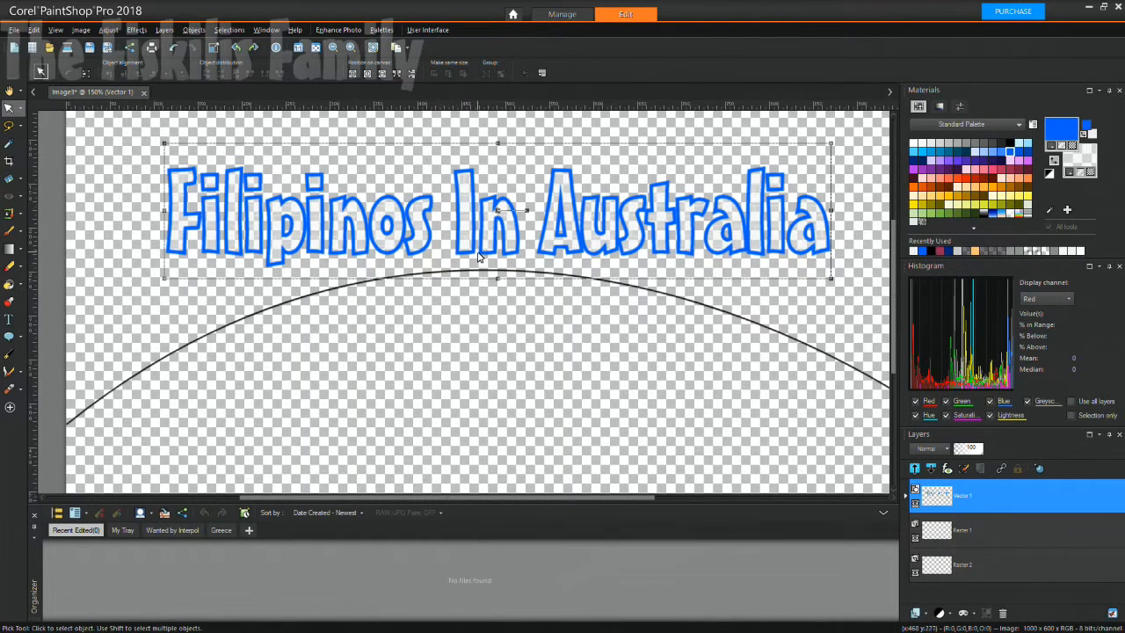
Nudge the title, then apply Objects > Align > Vertical Center to it.
left_click_drag(499, 215, 495, 226)
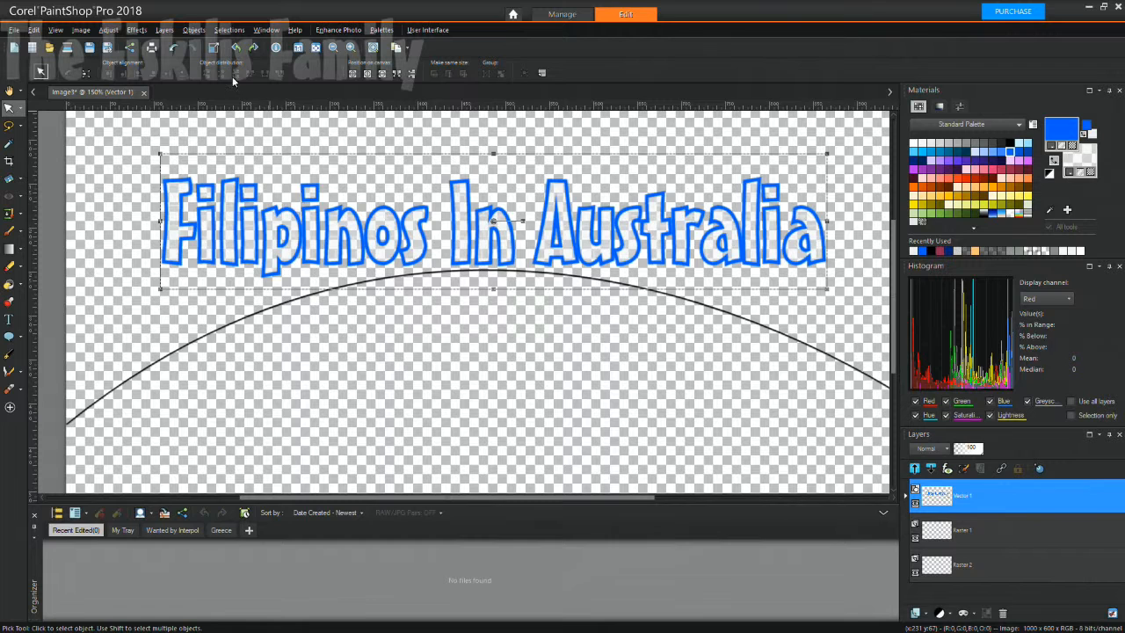
scroll(266, 209, "up", 1)
scroll(266, 209, "down", 2)
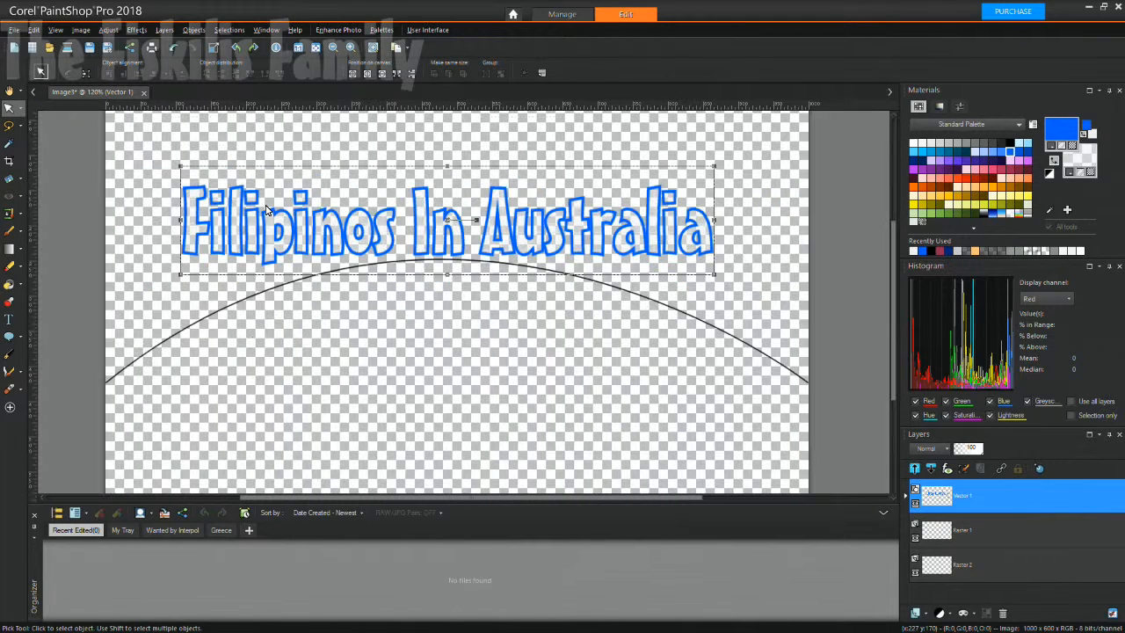
left_click(228, 30)
mouse_move(194, 32)
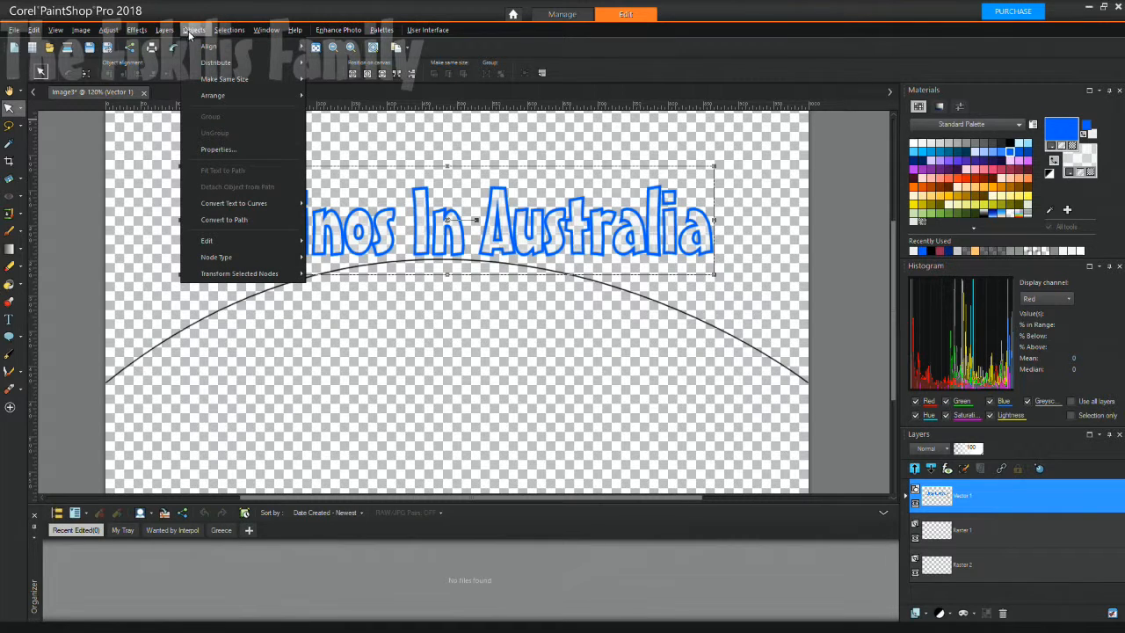
mouse_move(220, 51)
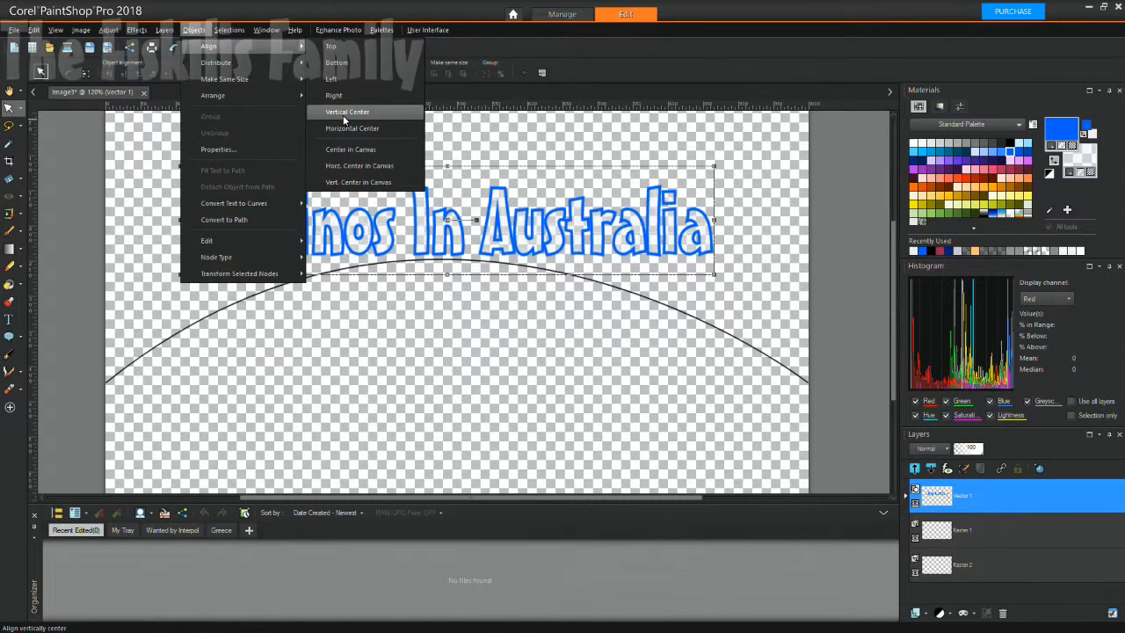
left_click(343, 115)
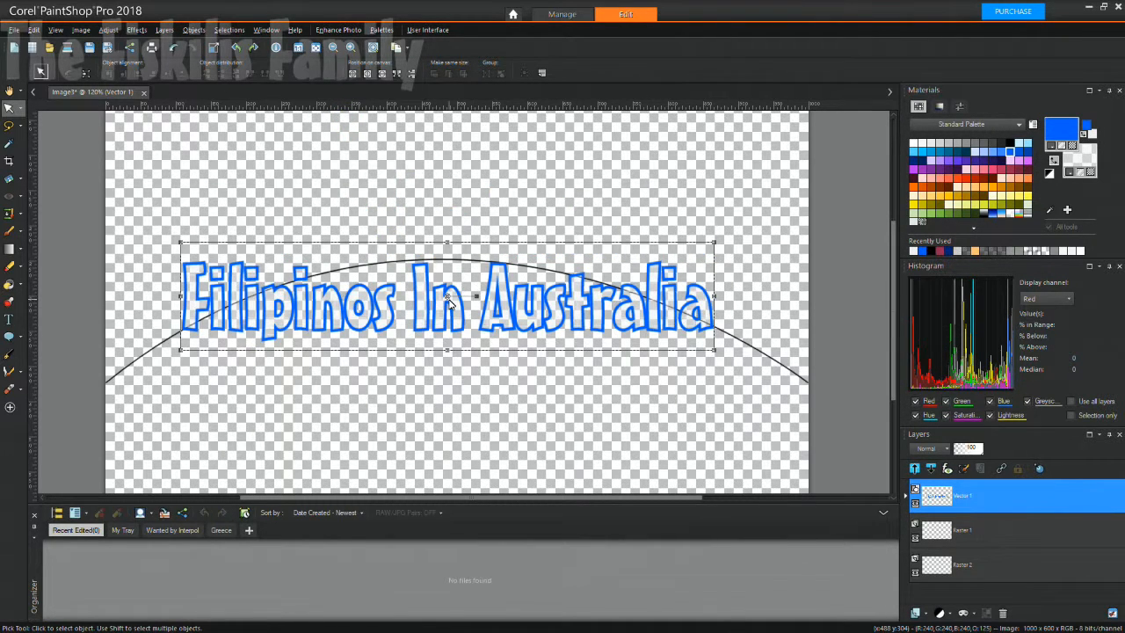
Move the title back above the arc, reselect it, and show the warp tool flyout.
left_click_drag(449, 298, 448, 230)
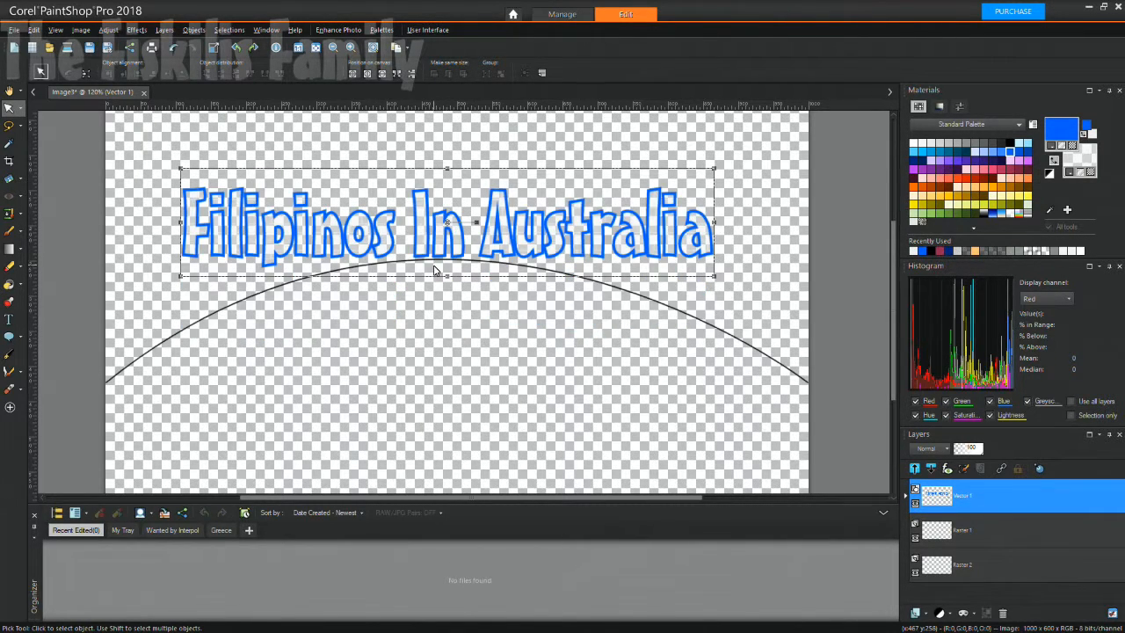
scroll(427, 293, "up", 1)
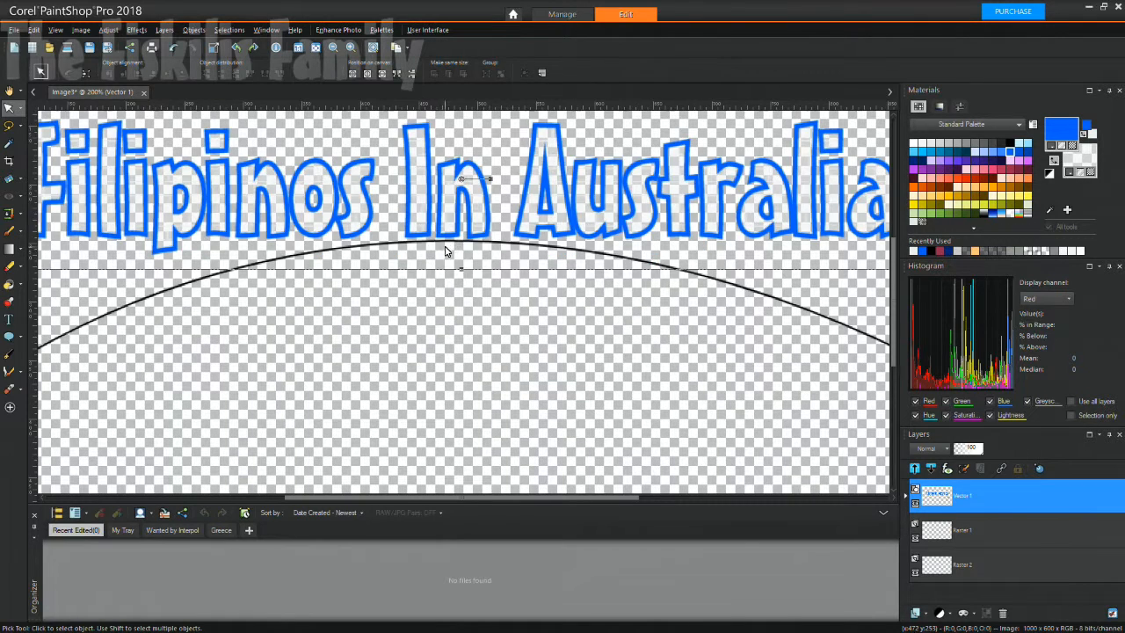
scroll(440, 264, "down", 2)
left_click(358, 325)
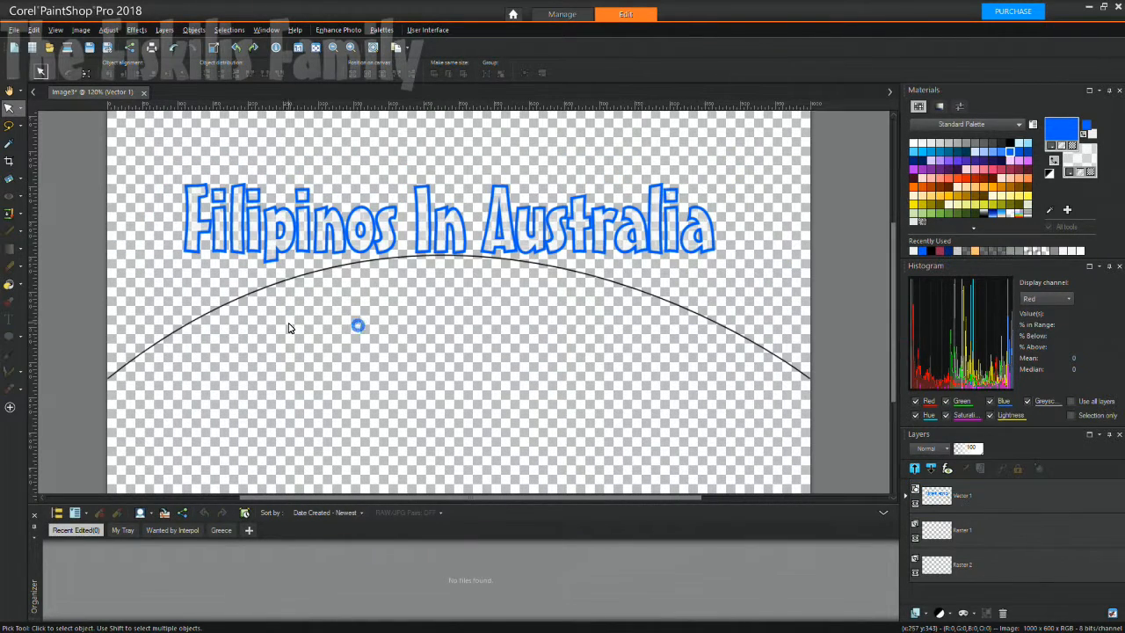
left_click(178, 294)
left_click(200, 235)
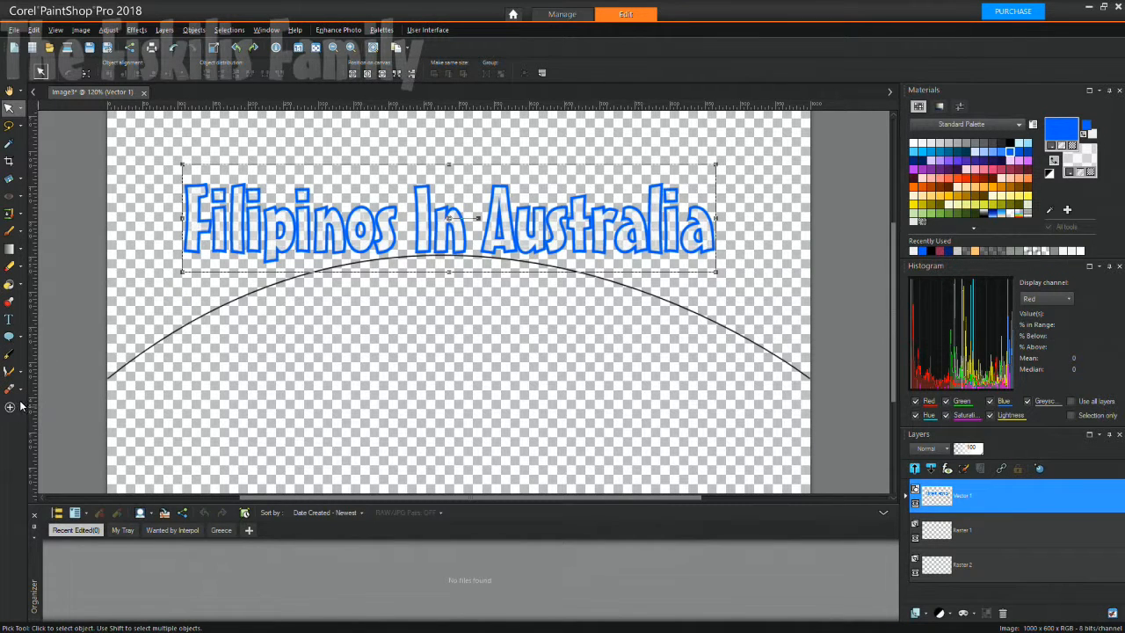
left_click(21, 376)
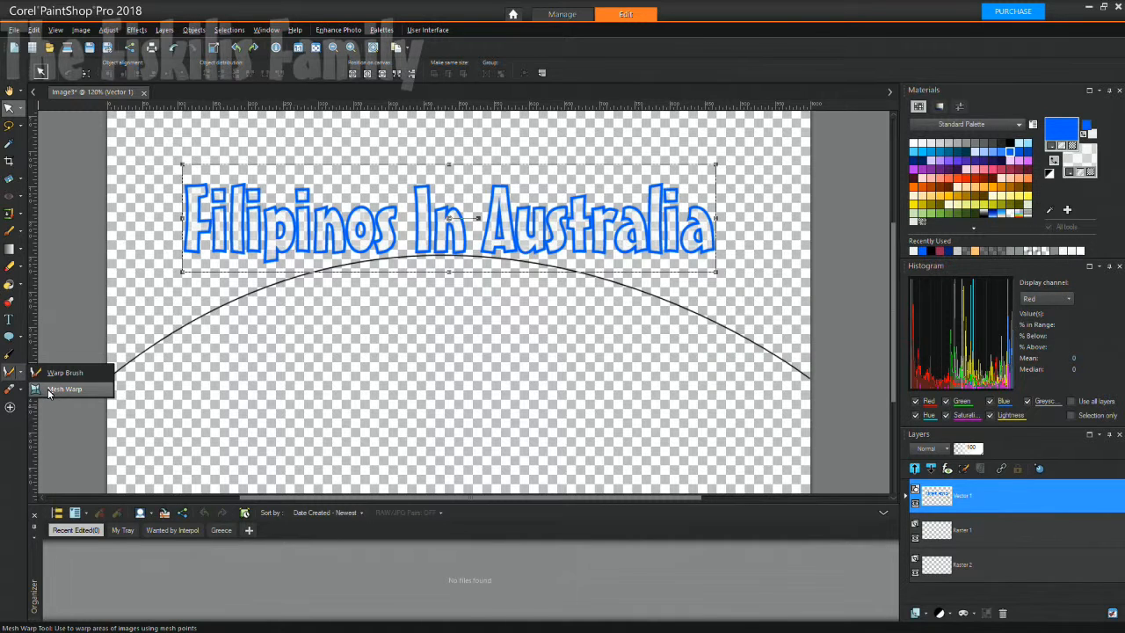
Choose Mesh Warp and set both horizontal and vertical mesh divisions to 20.
left_click(50, 389)
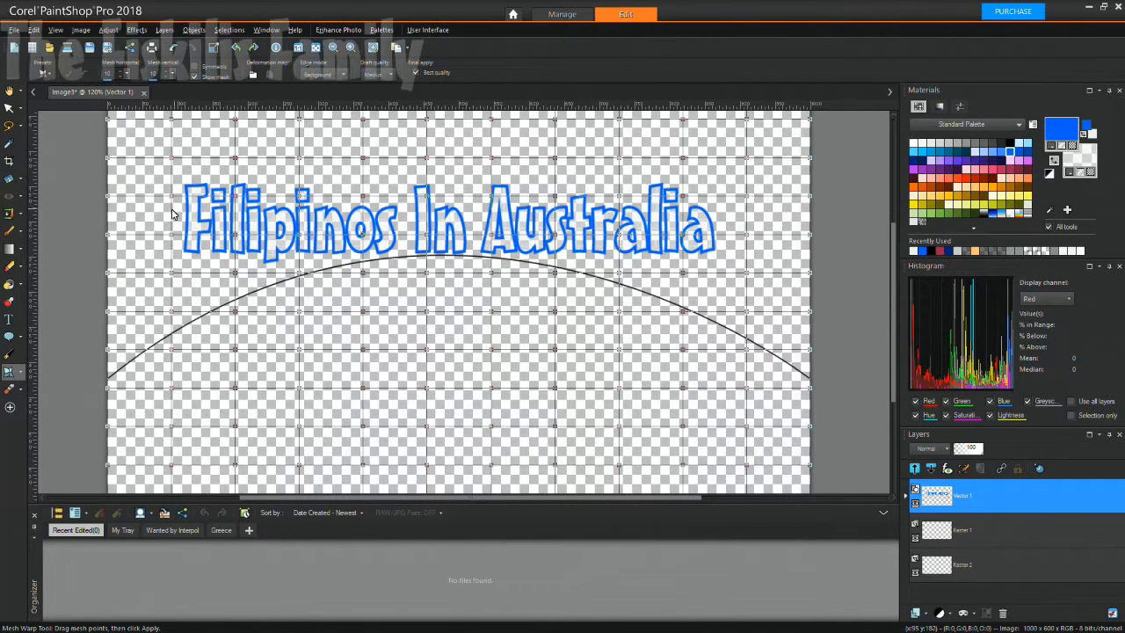
left_click(114, 79)
left_click(113, 78)
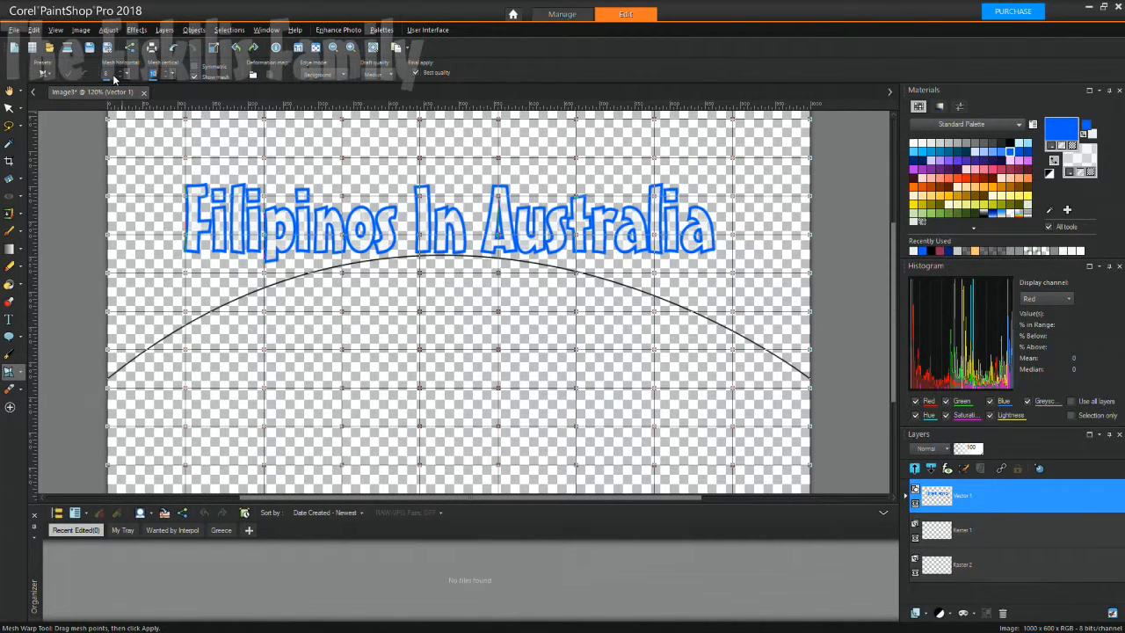
left_click(114, 78)
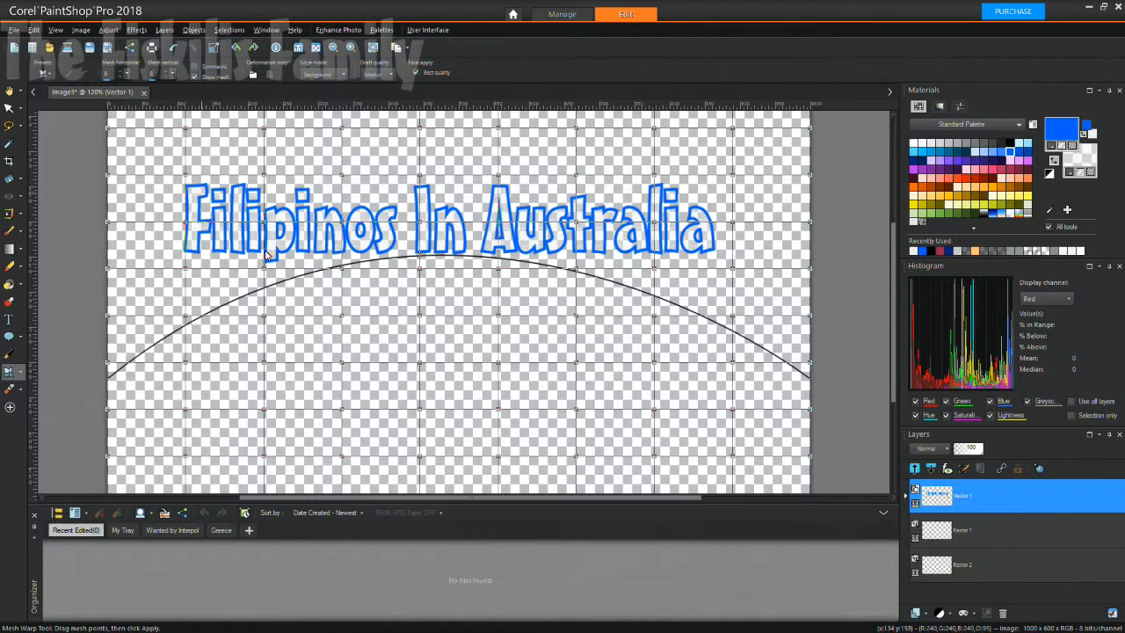
type("20")
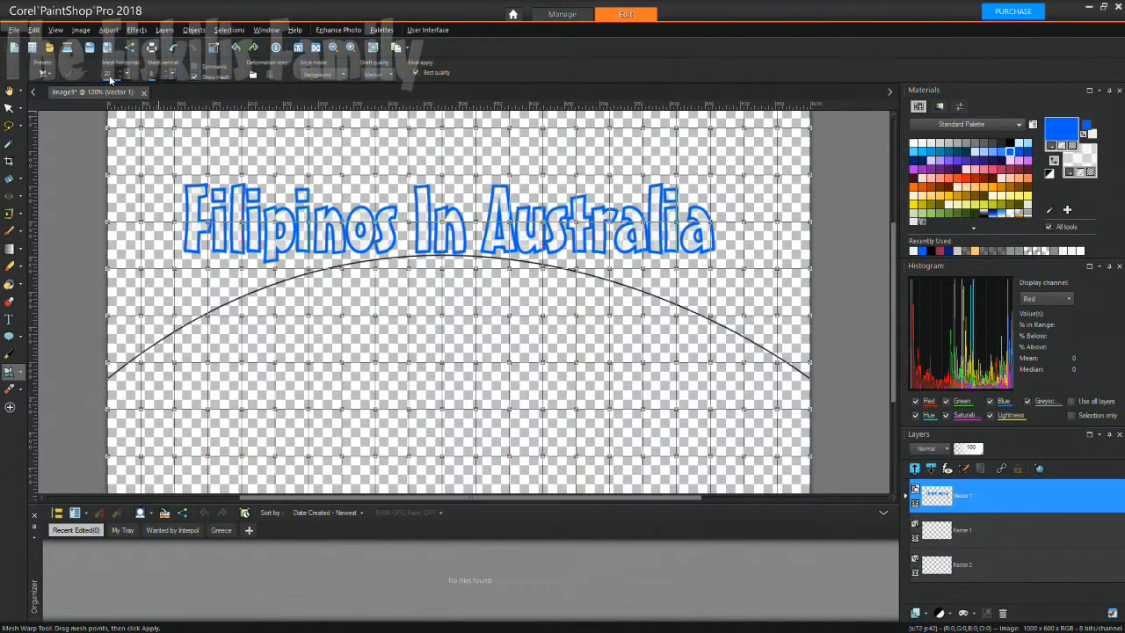
key("BackSpace")
type("15")
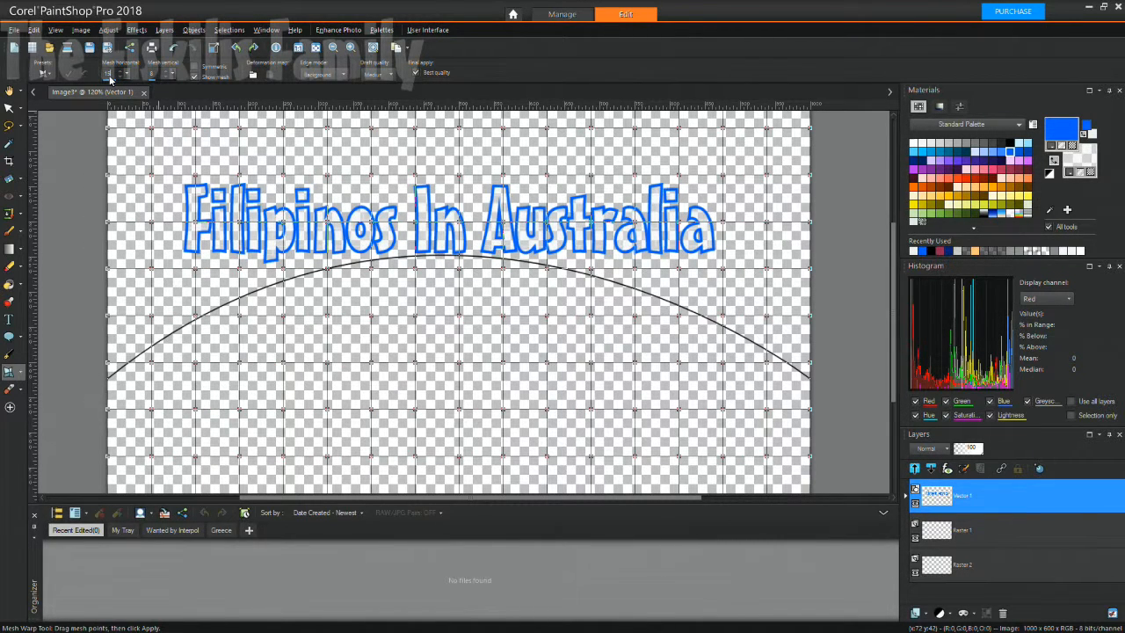
key("BackSpace")
type("20")
key("Tab")
type("20")
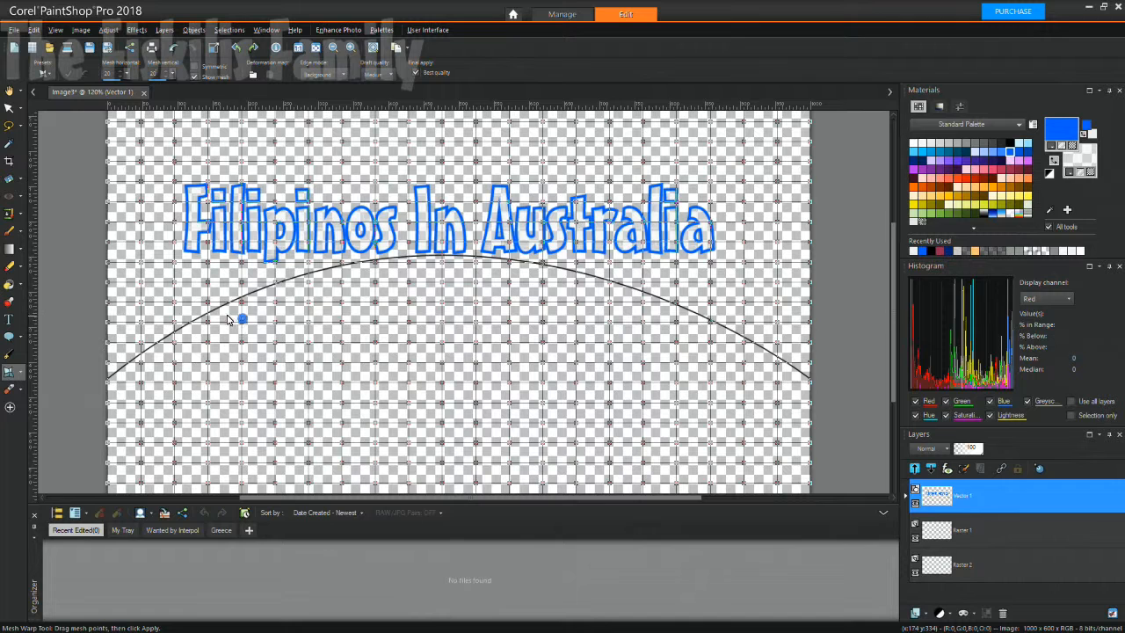
Zoom to 150% and click the text to trigger the Auto Actions rasterize prompt.
scroll(211, 306, "up", 1)
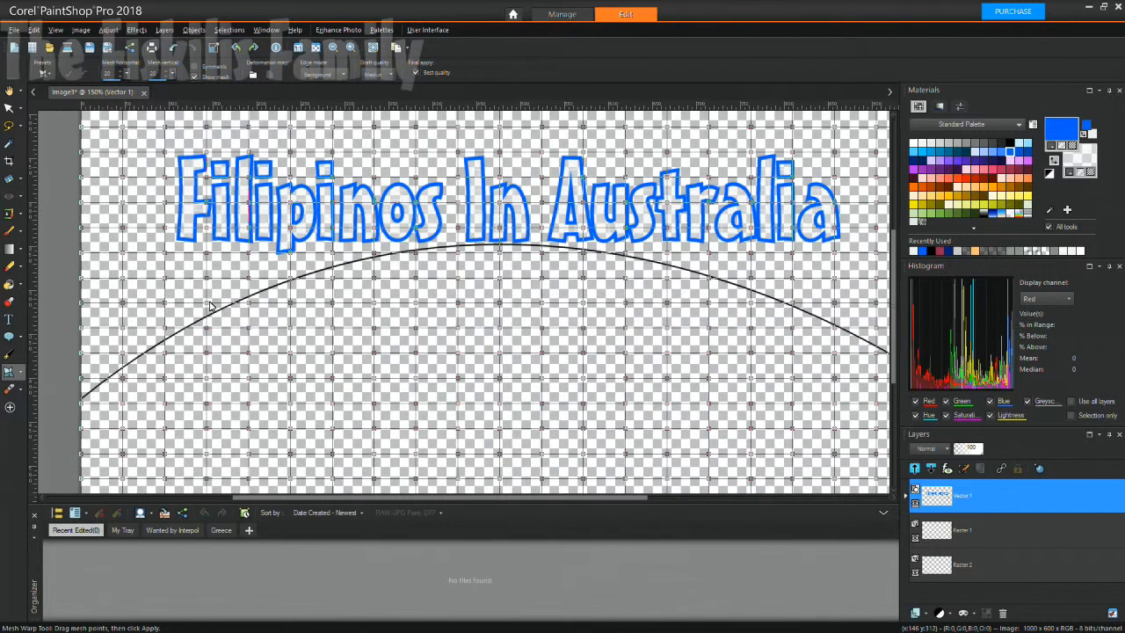
left_click(21, 376)
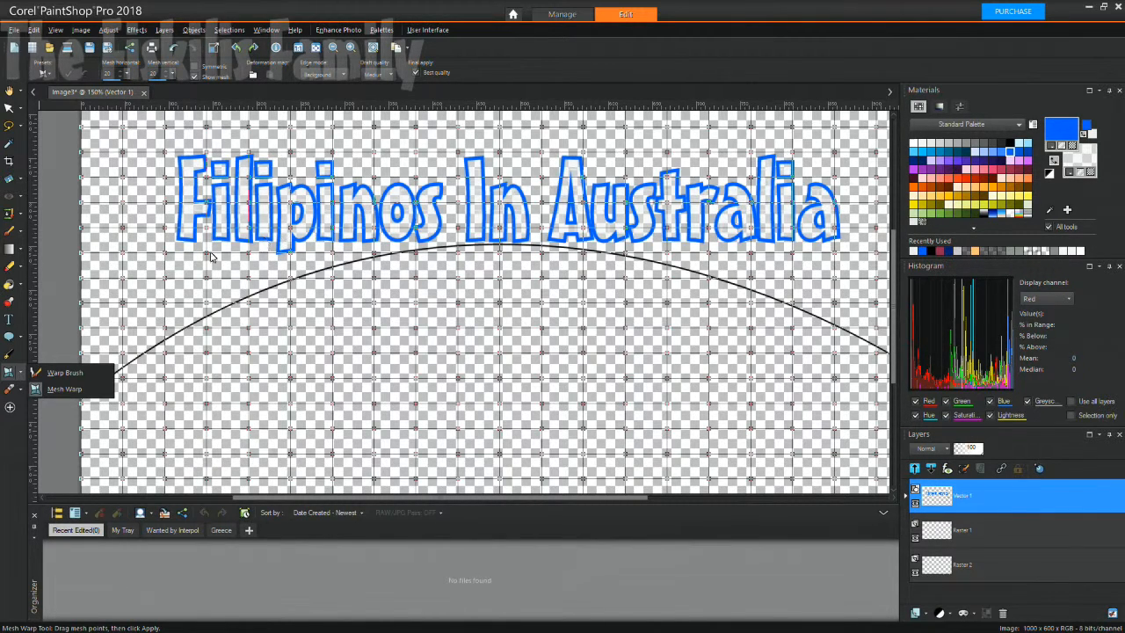
left_click(195, 292)
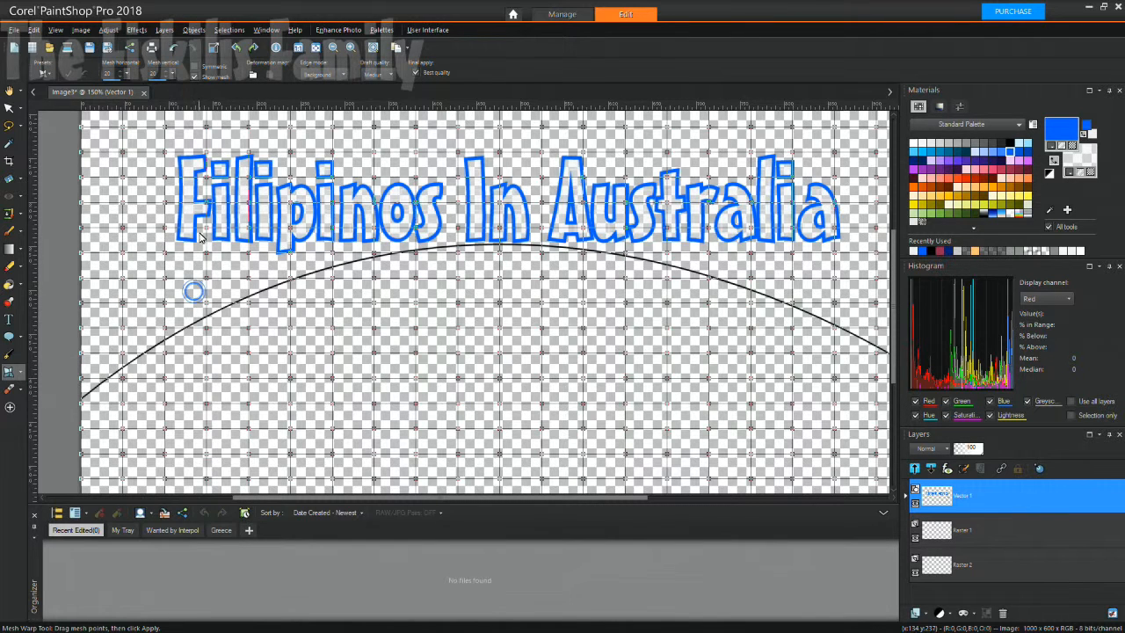
left_click(207, 258)
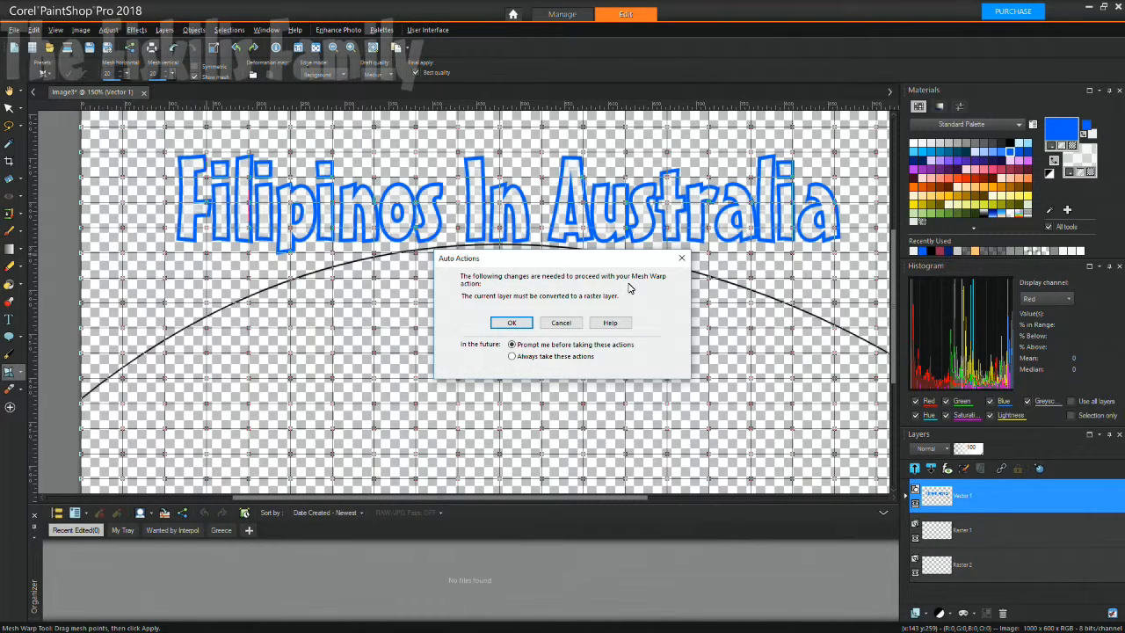
Accept rasterizing the text layer and drag mesh points near the title.
left_click(509, 323)
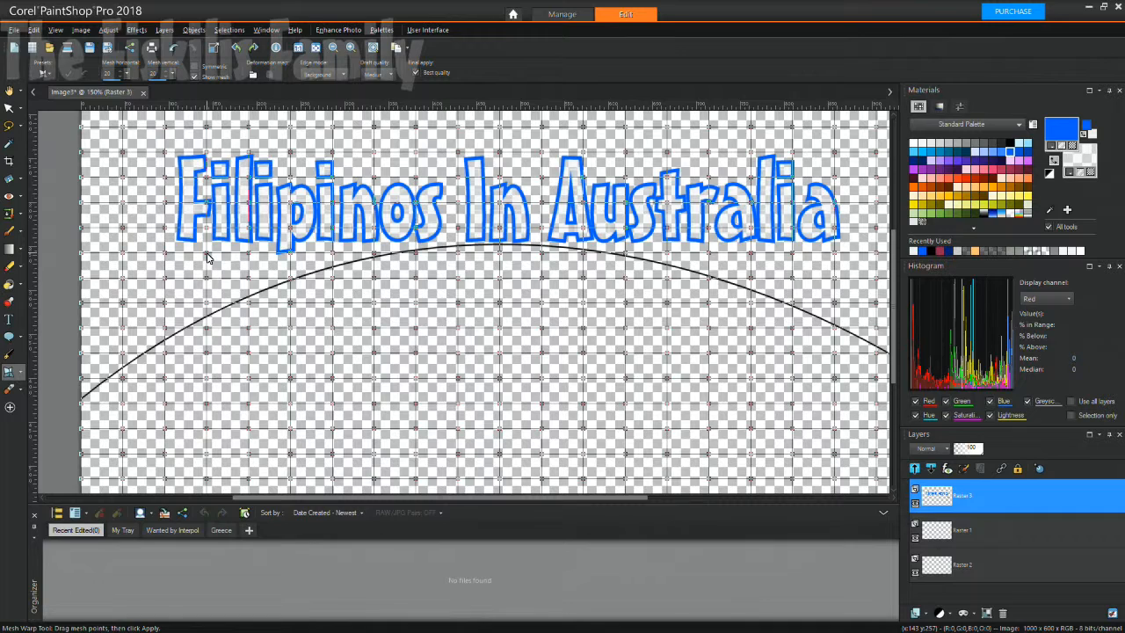
mouse_move(207, 255)
left_mouse_down()
mouse_move(208, 276)
mouse_move(208, 257)
left_mouse_up()
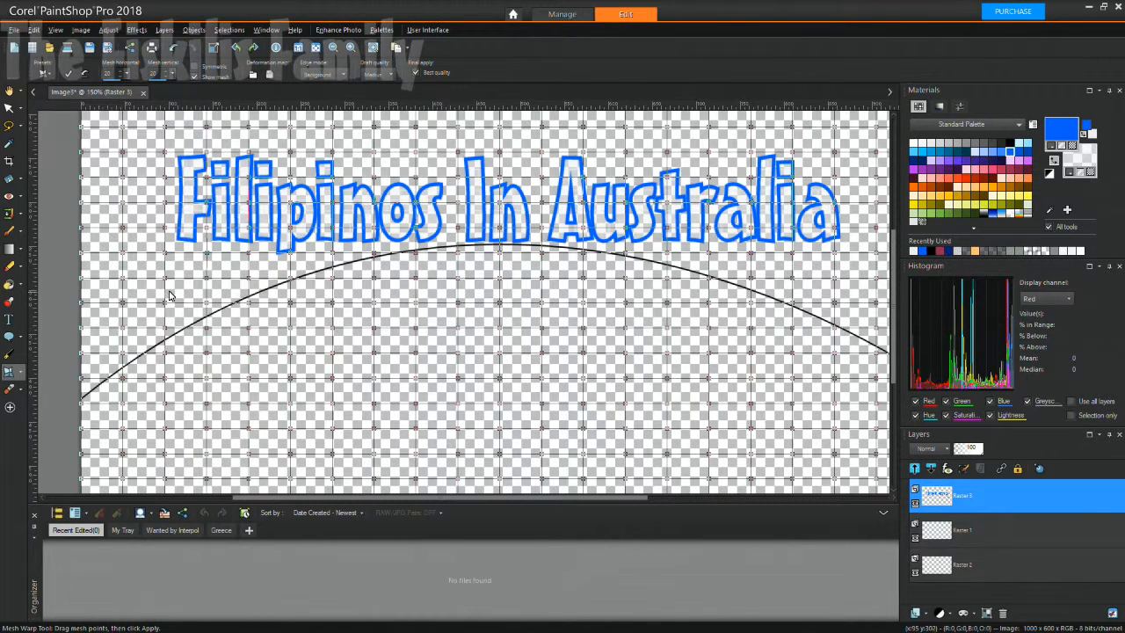
mouse_move(207, 256)
left_mouse_down()
mouse_move(209, 290)
mouse_move(208, 260)
left_mouse_up()
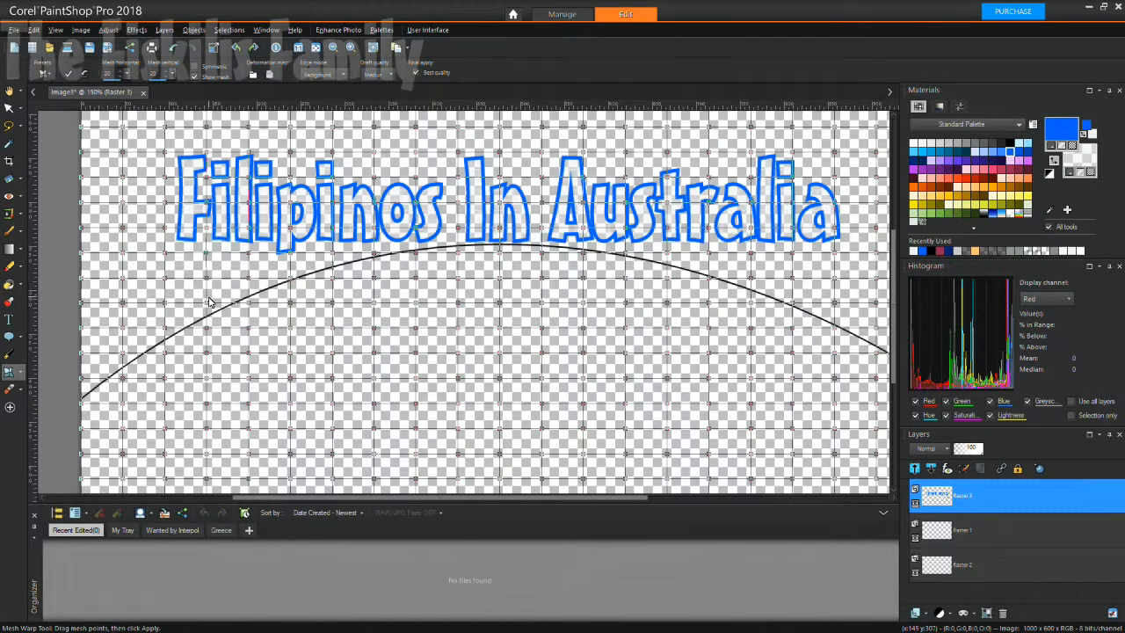
Bend the left side of the arc with mesh drags, then undo the warps twice.
left_click_drag(206, 305, 207, 328)
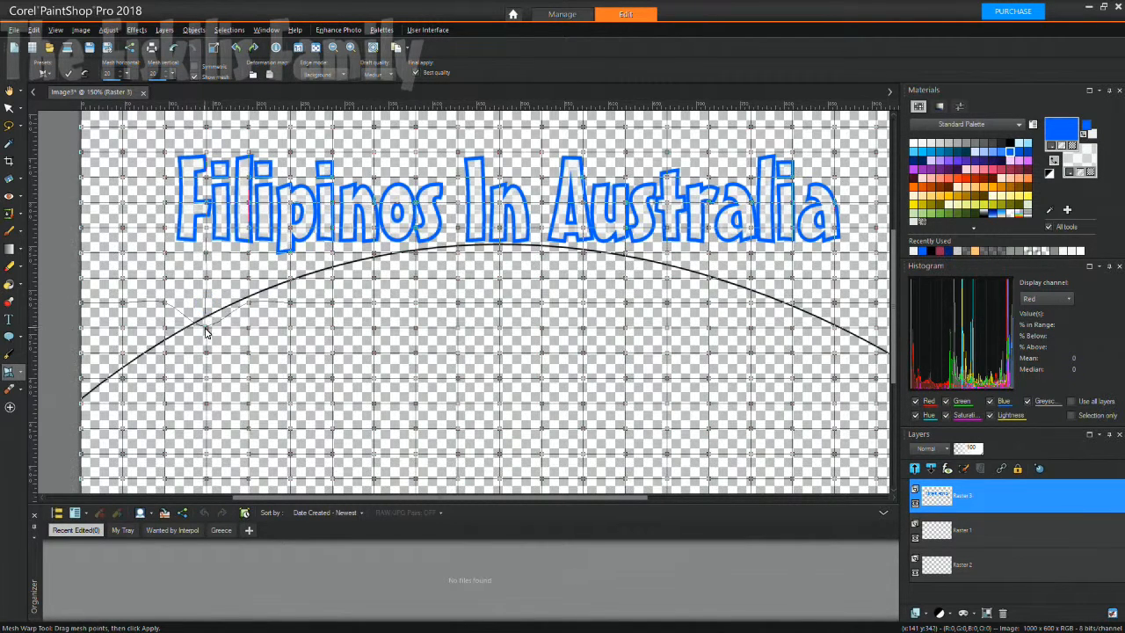
left_click_drag(250, 284, 211, 355)
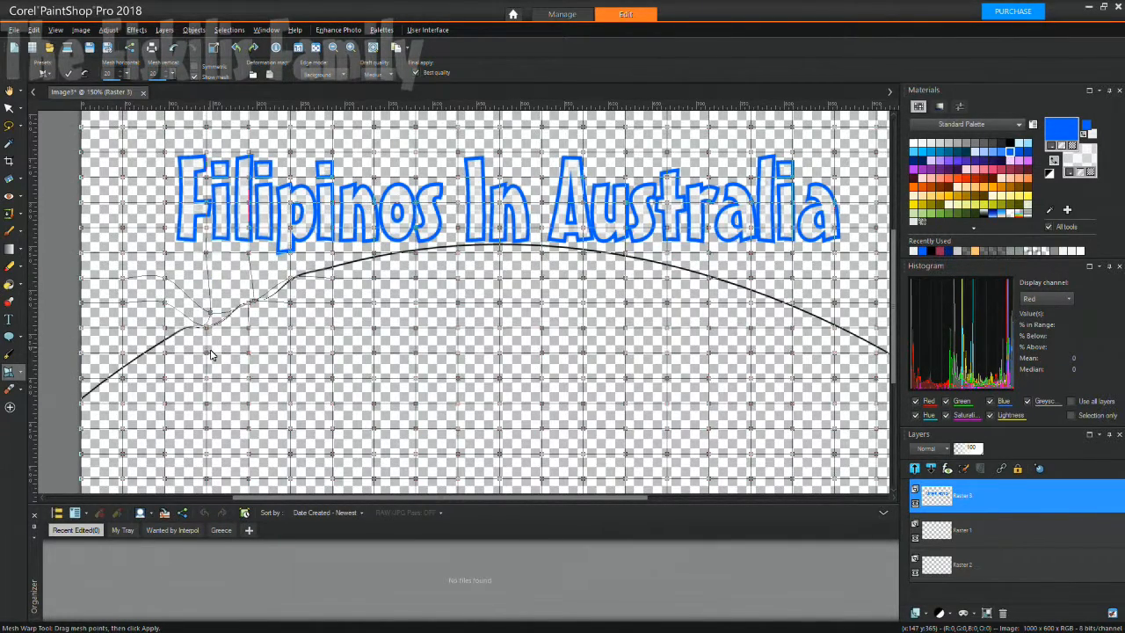
left_click_drag(210, 314, 208, 291)
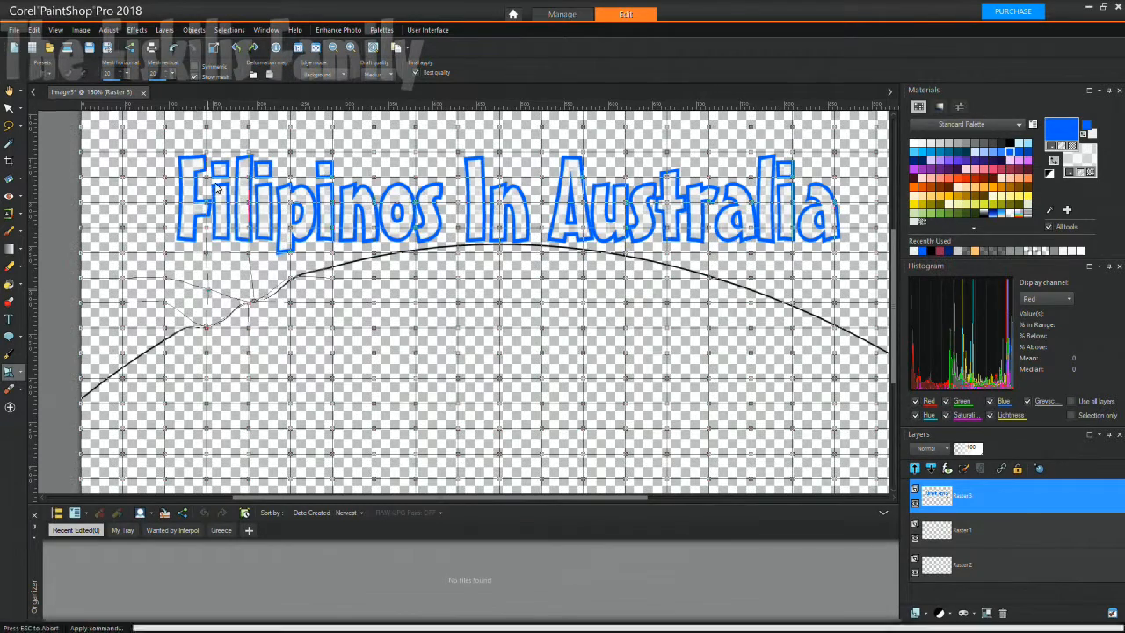
left_click(173, 49)
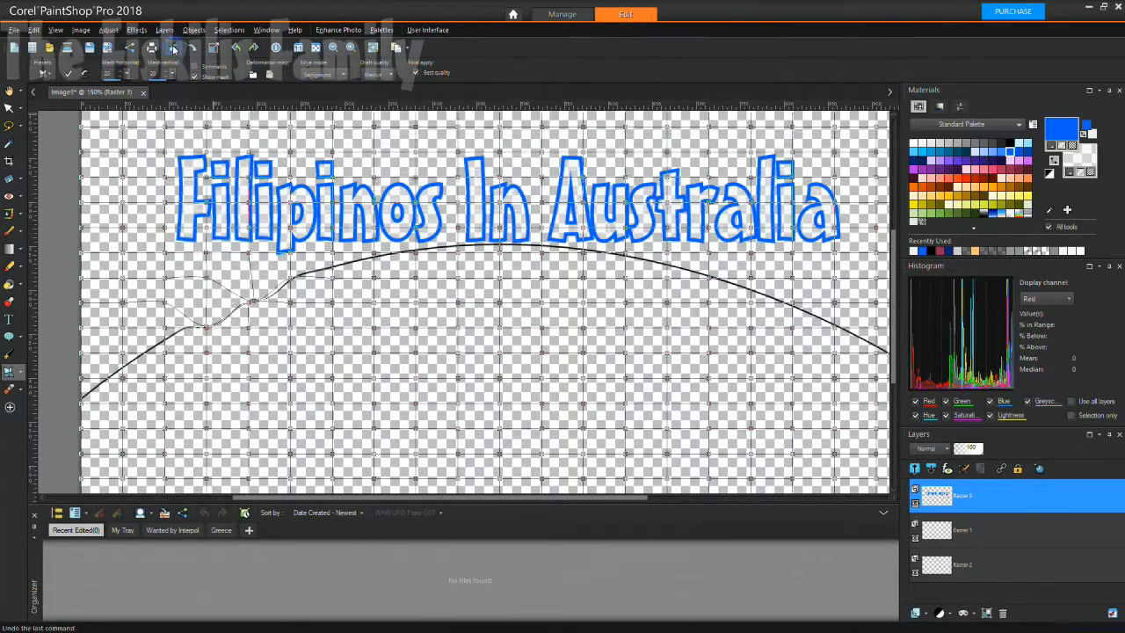
left_click(173, 49)
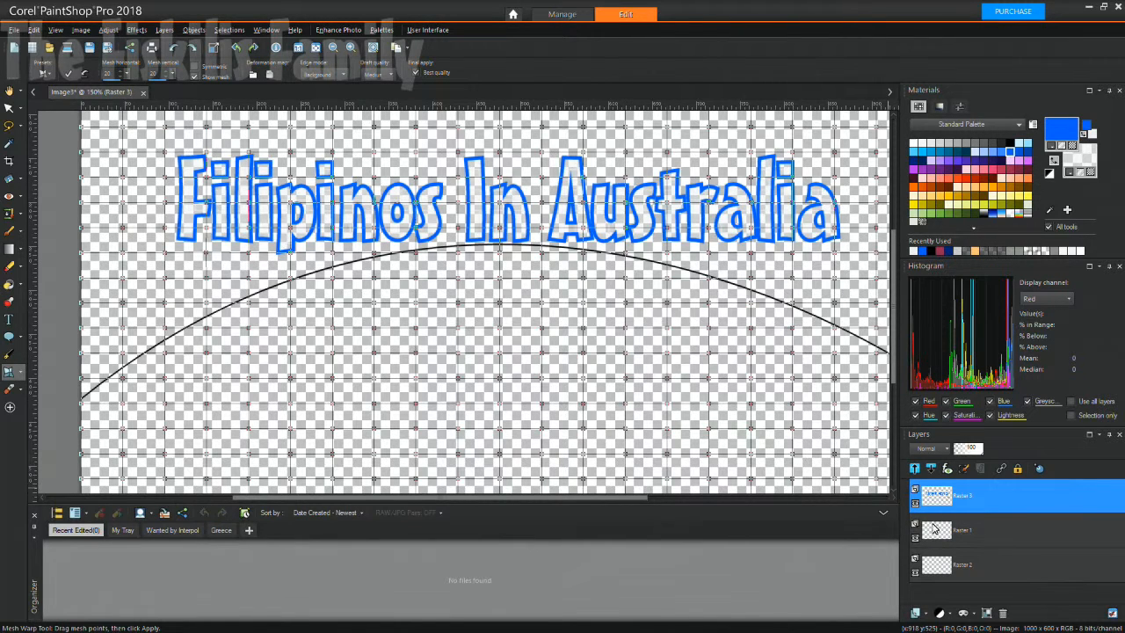
Reapply Mesh Warp to the layer, trial-bend the arc with one point, and undo it.
left_click(934, 530)
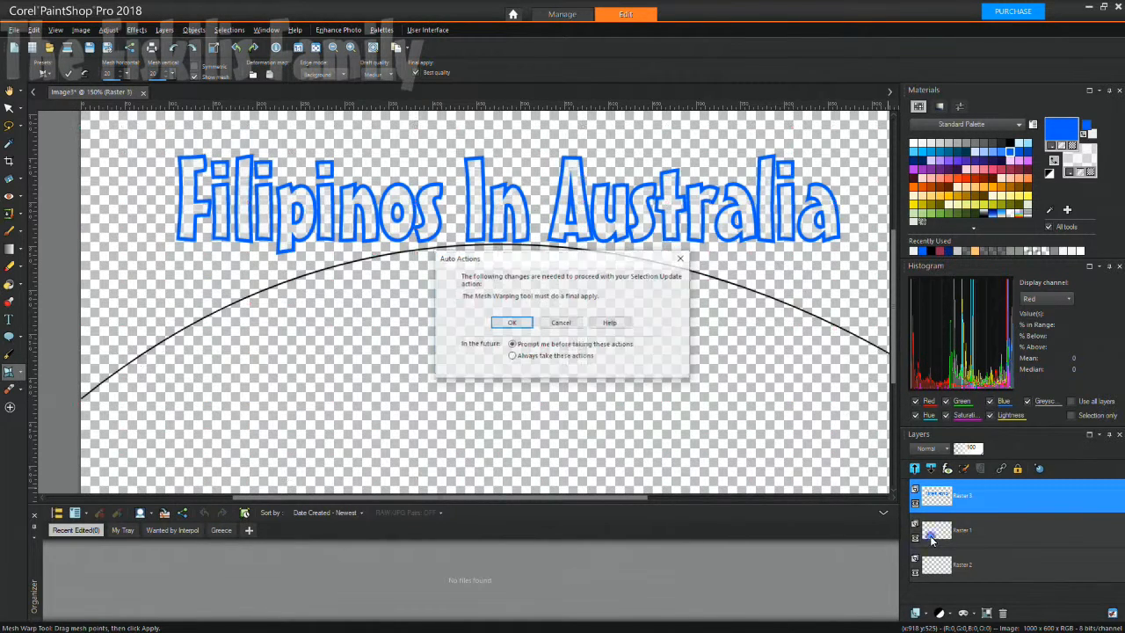
left_click(512, 323)
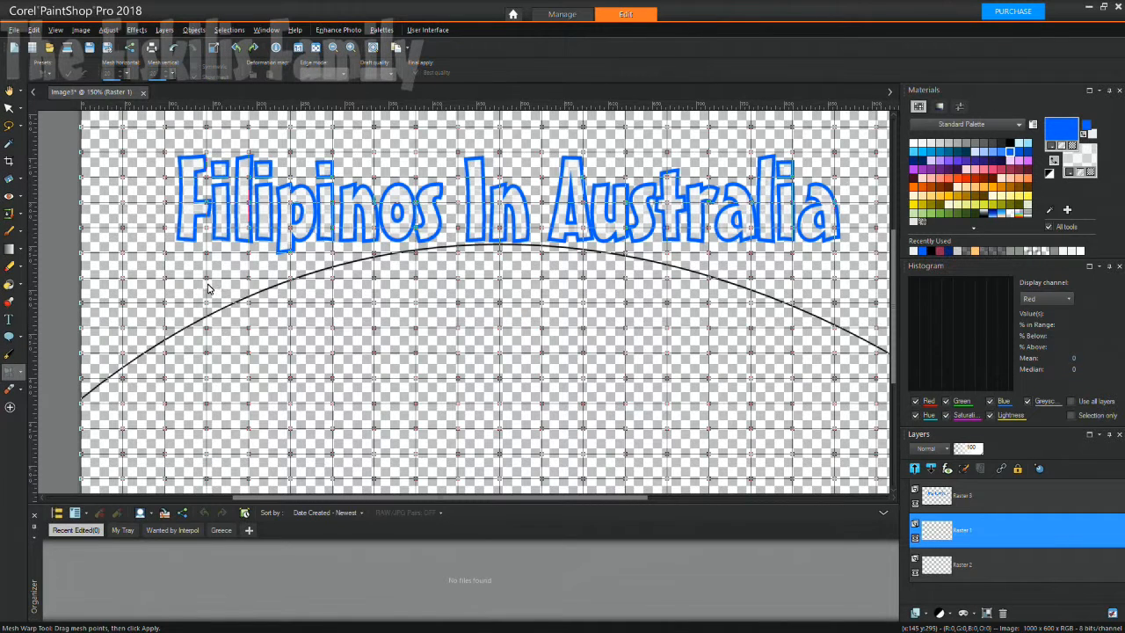
left_click(19, 372)
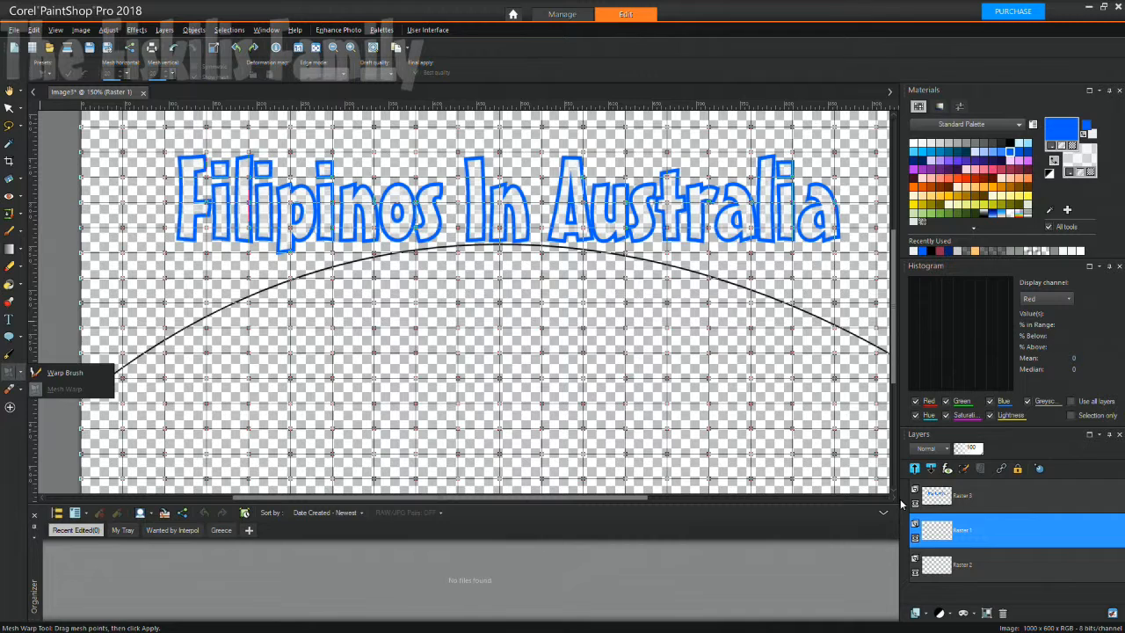
left_click(936, 497)
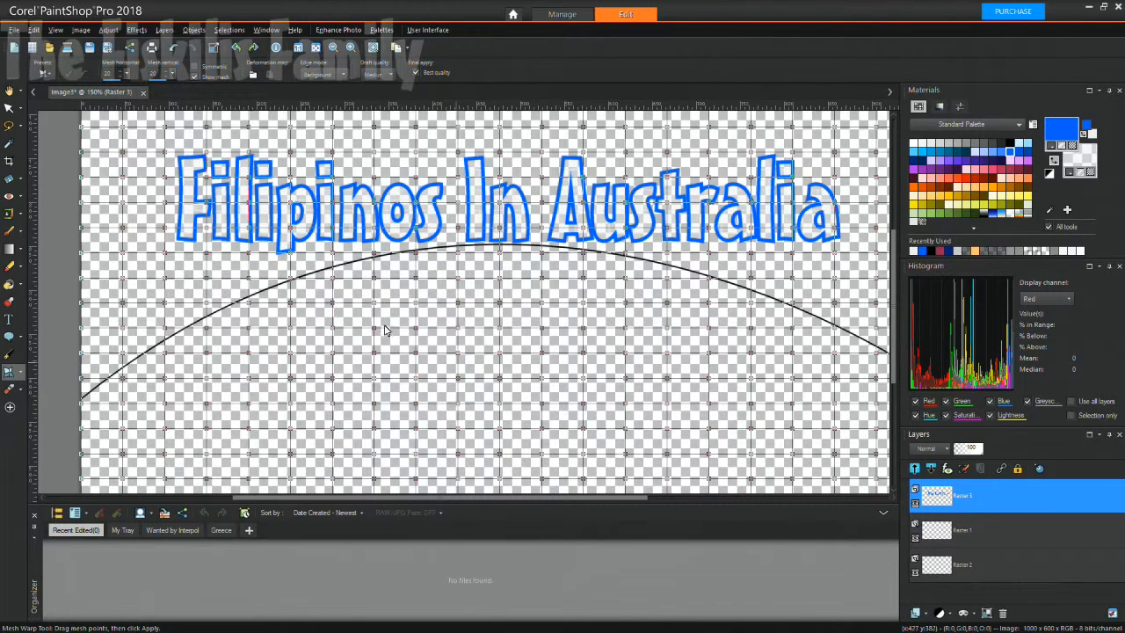
left_click_drag(204, 304, 209, 327)
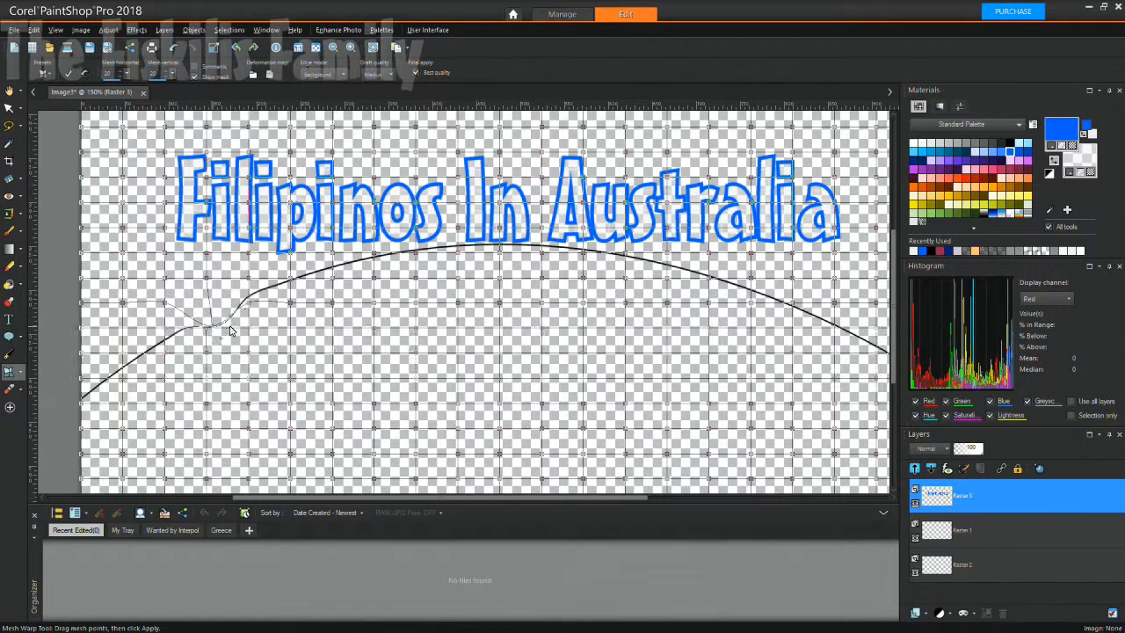
left_click(173, 47)
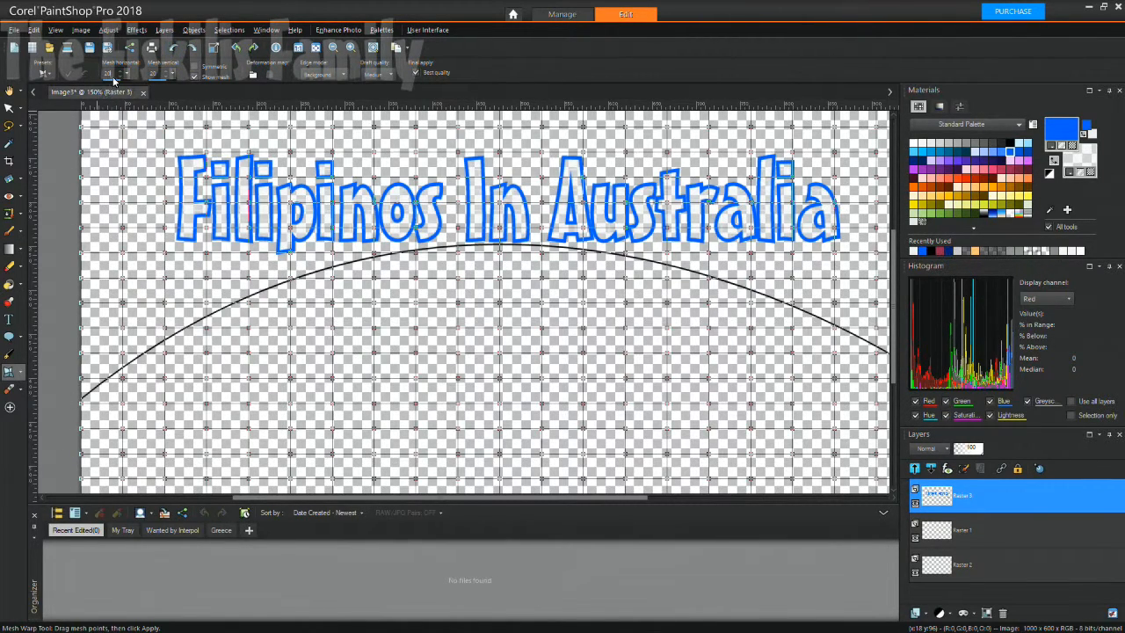
Set Mesh horizontal to 10, trial-bend the arc's left side, and undo it.
key("BackSpace")
key("BackSpace")
type("10")
key("BackSpace")
type("010")
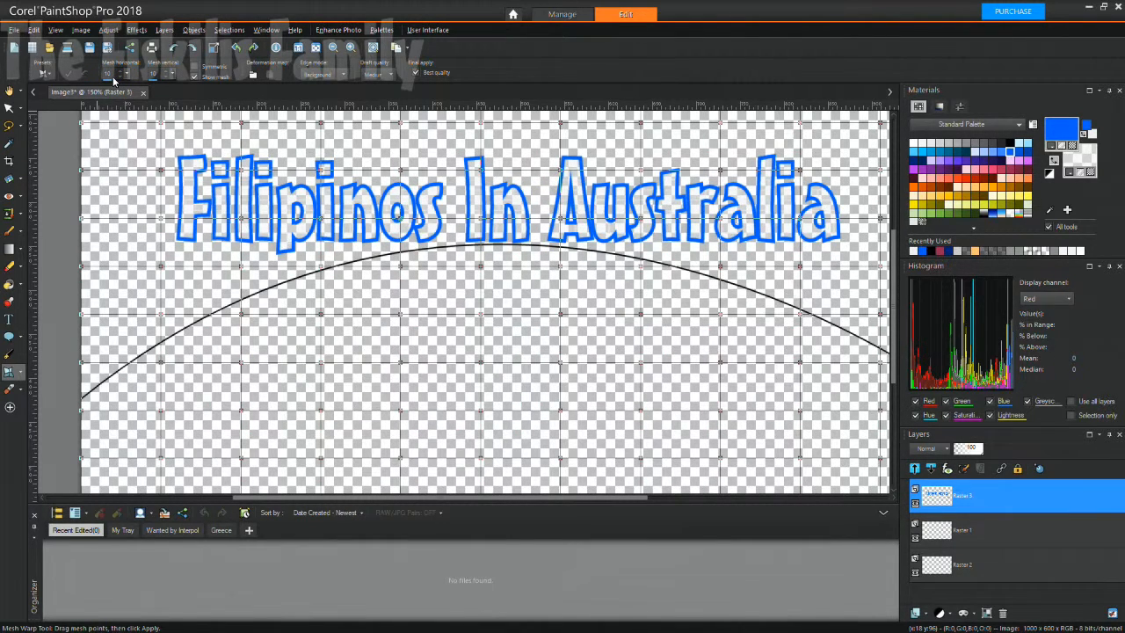
left_click_drag(161, 315, 164, 351)
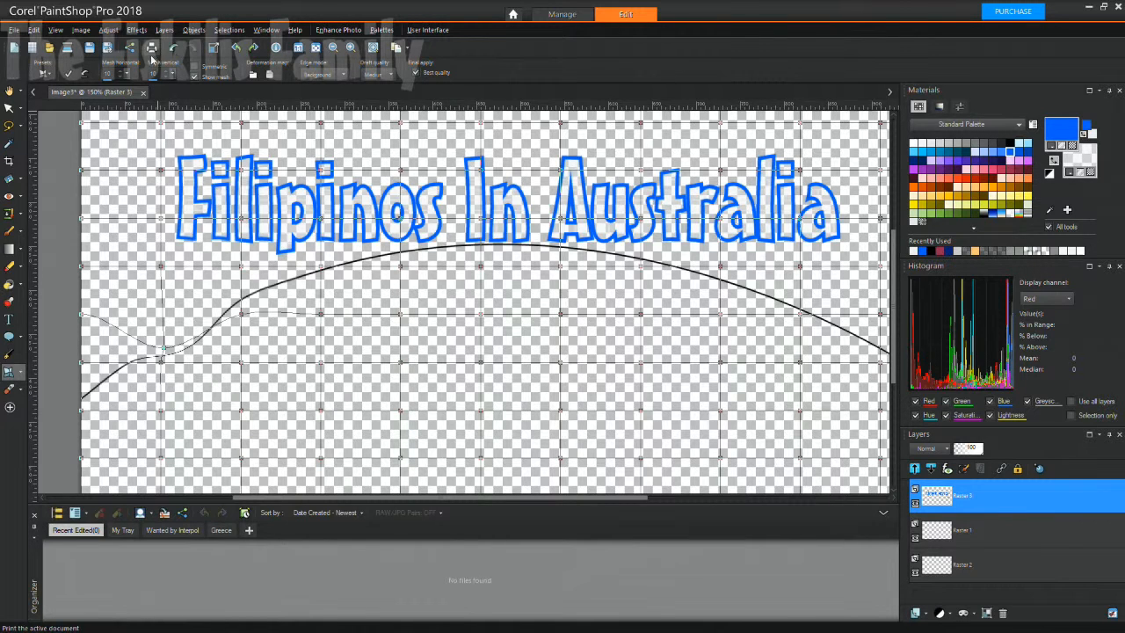
left_click(172, 47)
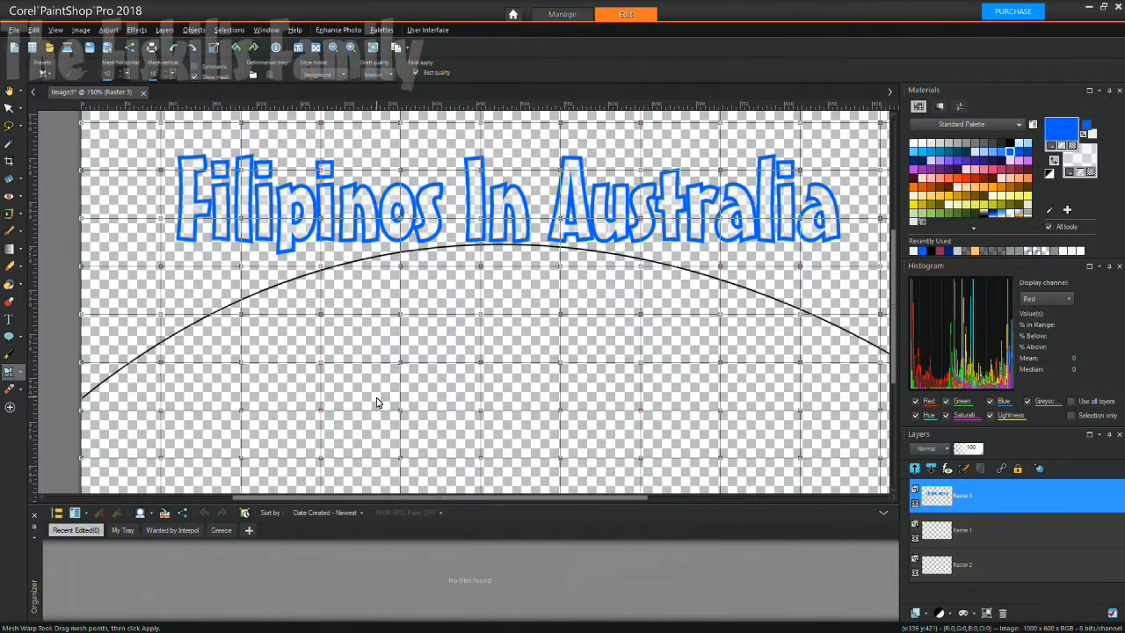
left_click(935, 558)
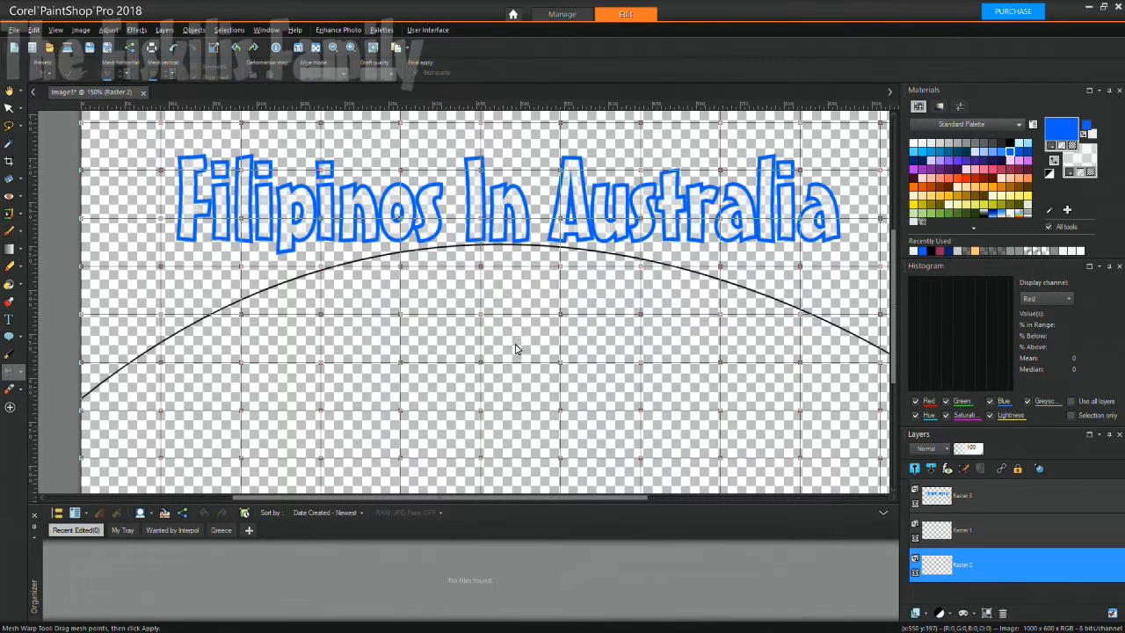
left_click(19, 373)
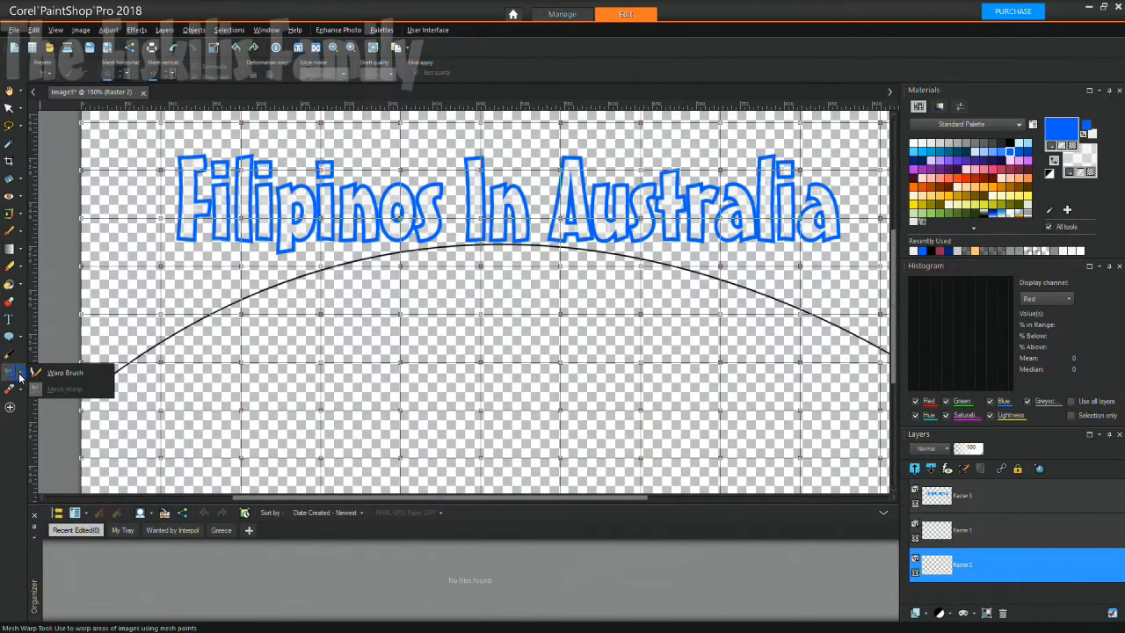
left_click(245, 269)
left_click_drag(939, 530, 939, 492)
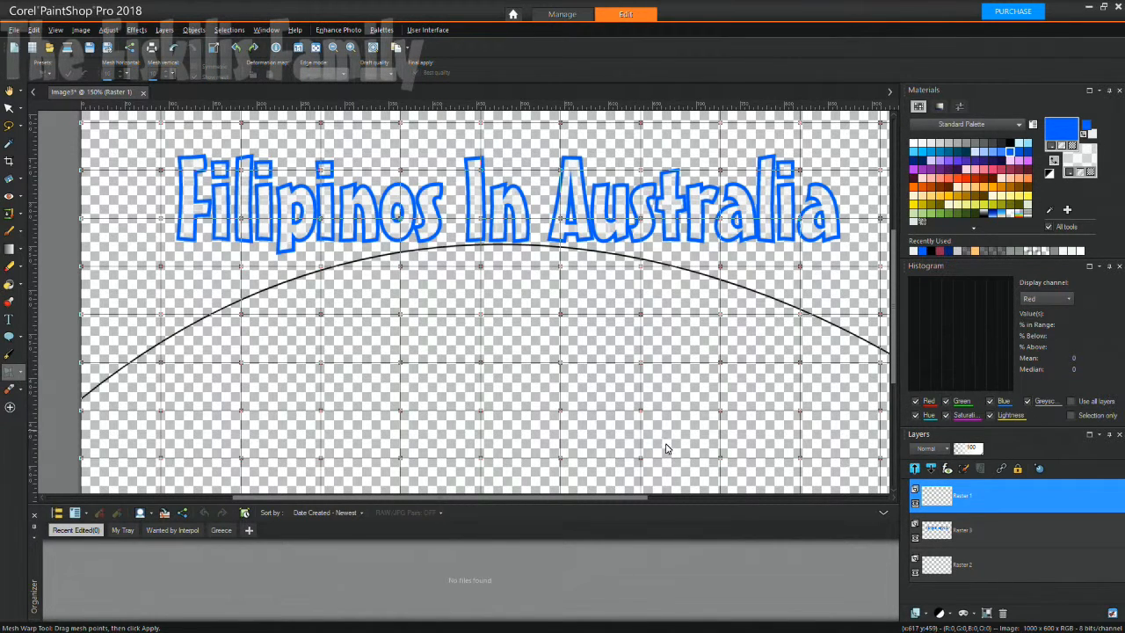
left_click(934, 534)
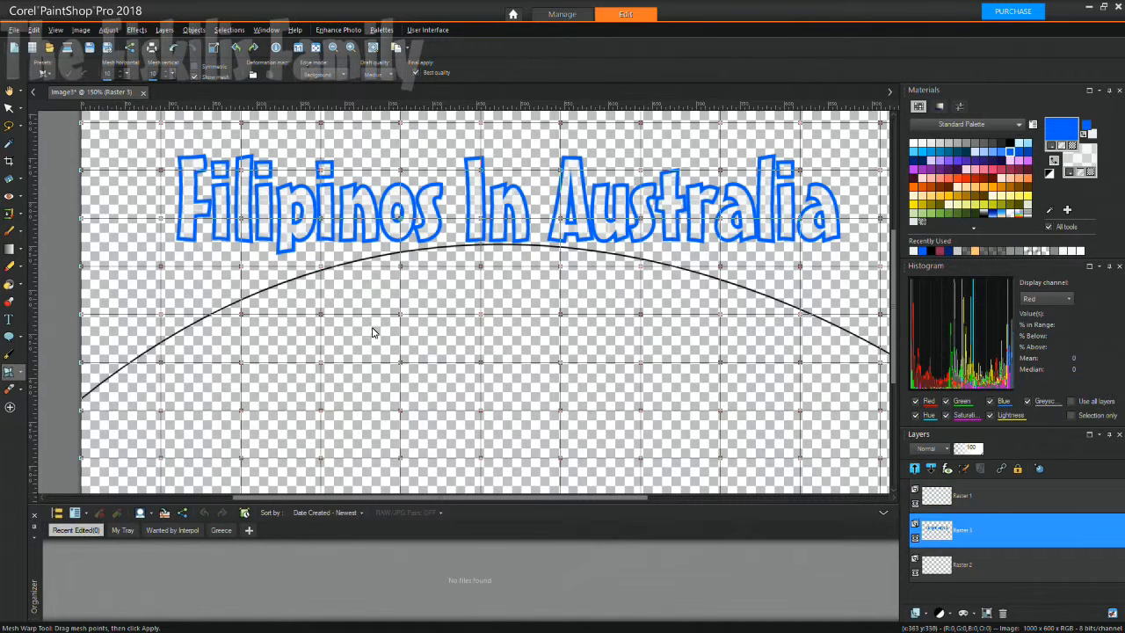
left_click_drag(234, 261, 247, 329)
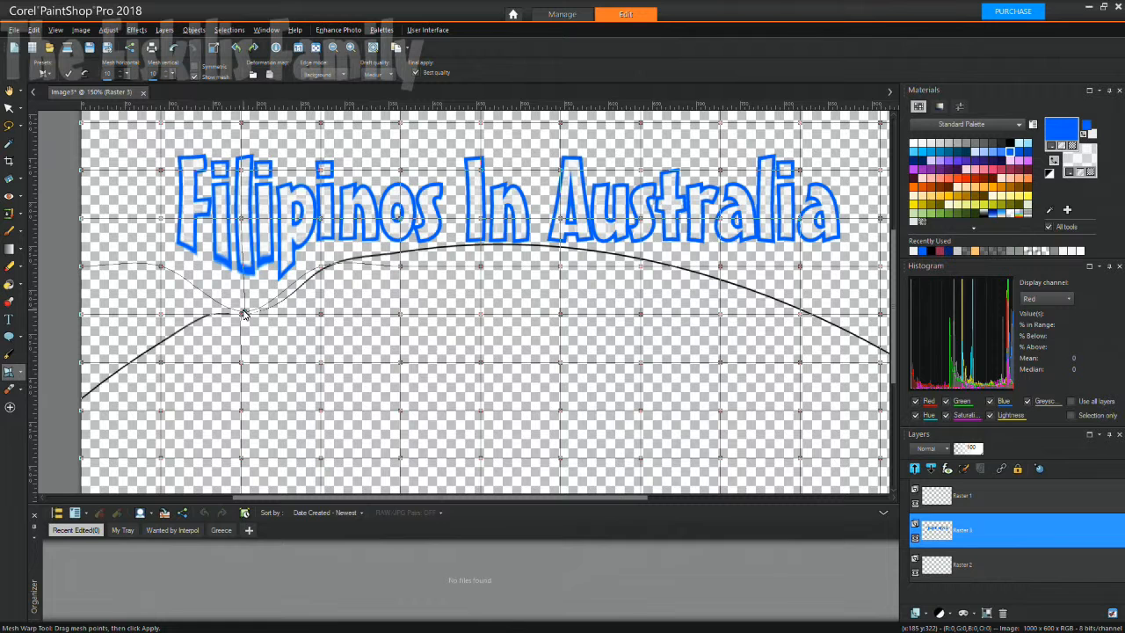
left_click(171, 48)
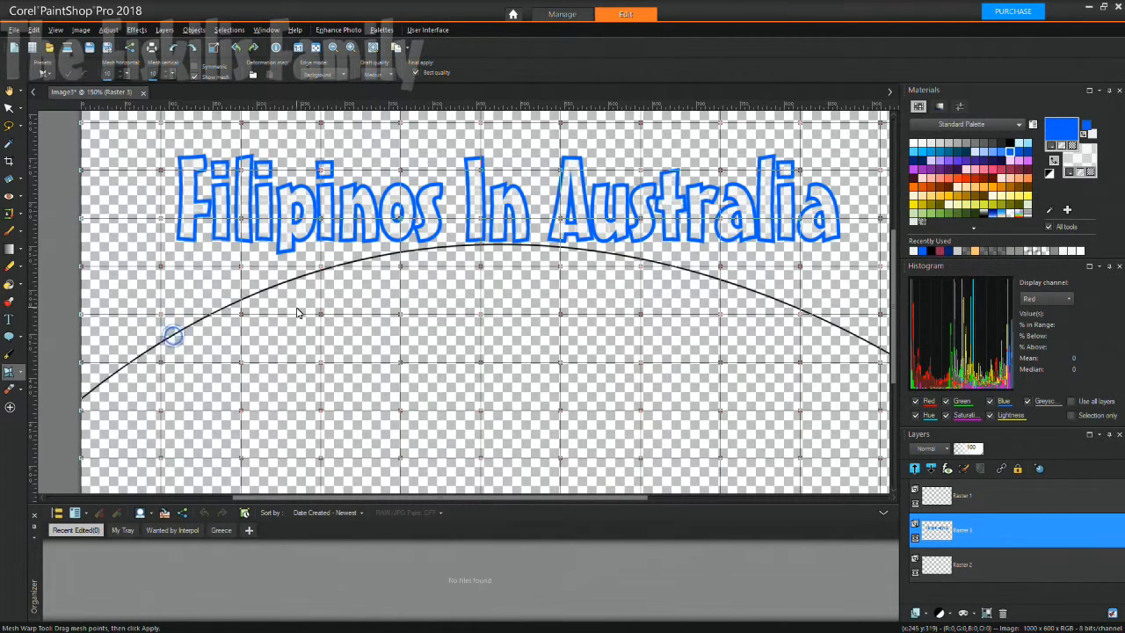
left_click_drag(937, 533, 937, 496)
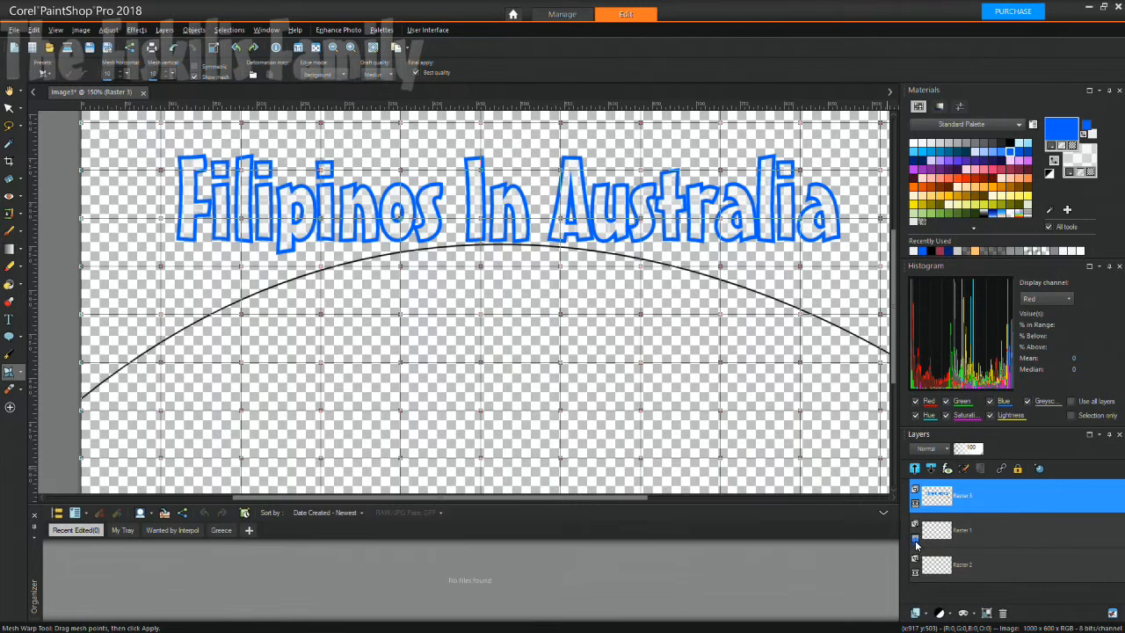
left_click(916, 541)
left_click(915, 505)
left_click(915, 504)
left_click(915, 505)
left_click(915, 504)
left_click(915, 504)
left_click(915, 505)
left_click(915, 504)
left_click(916, 505)
left_click(915, 505)
left_click(915, 504)
left_click(928, 528)
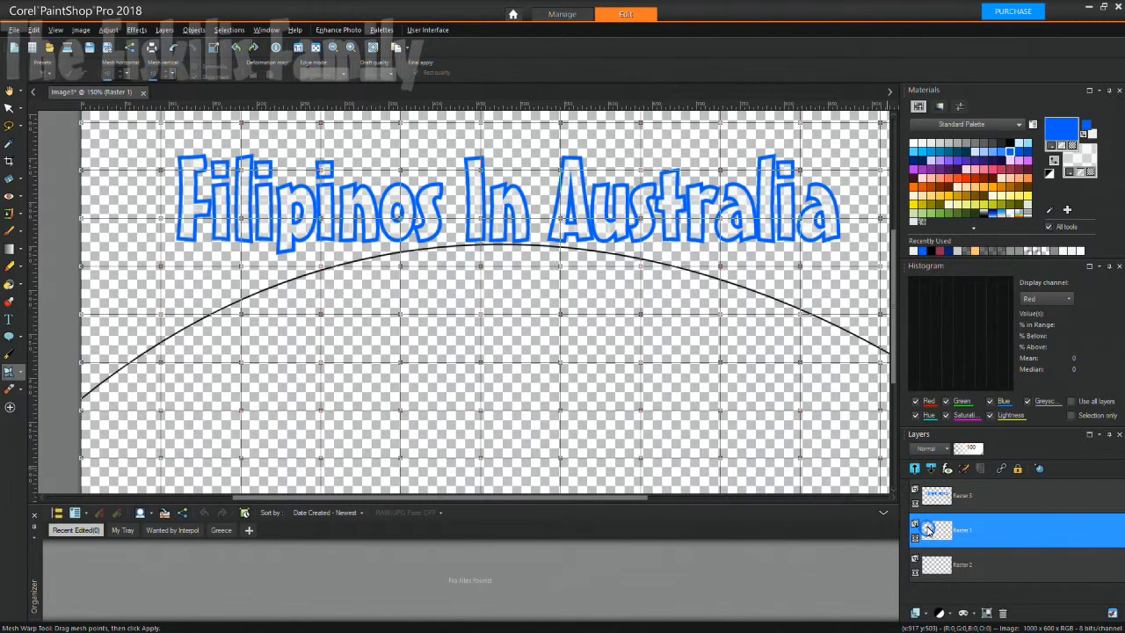
left_click(916, 504)
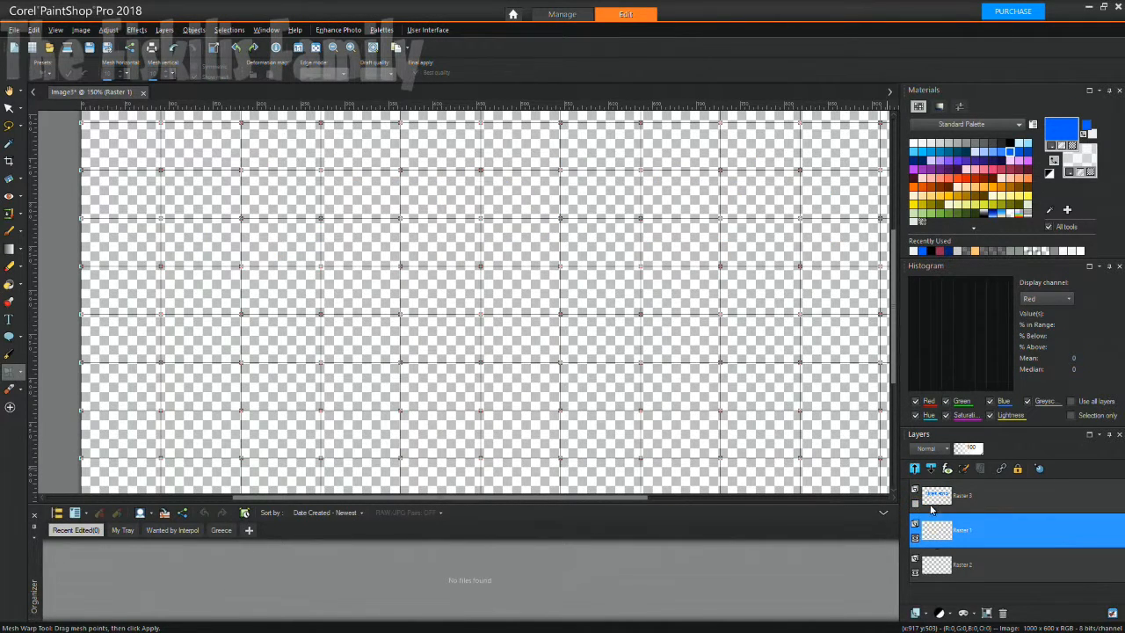
left_click(916, 505)
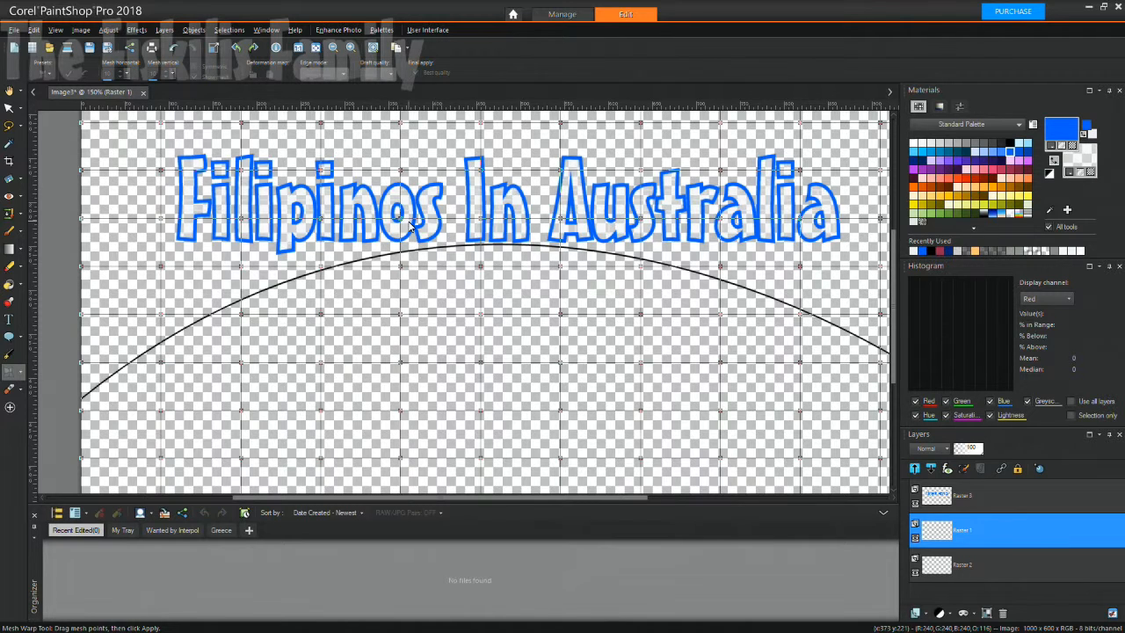
With the Pick tool, delete the Raster 3 text-and-arc layer and confirm with Yes.
left_click(8, 318)
left_click(189, 186)
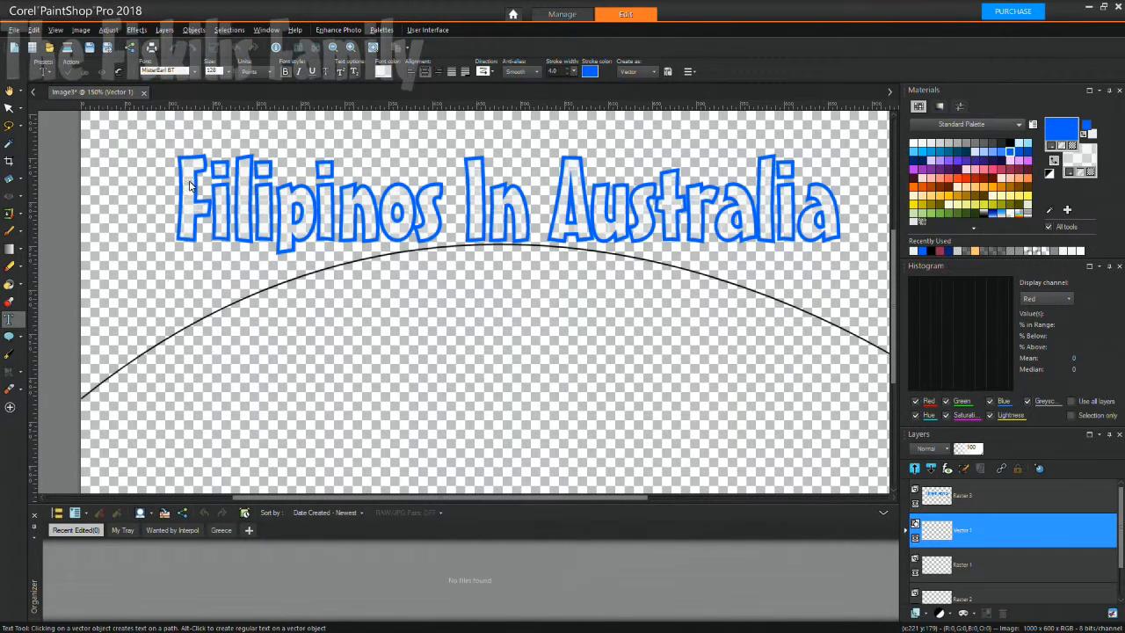
left_click(8, 107)
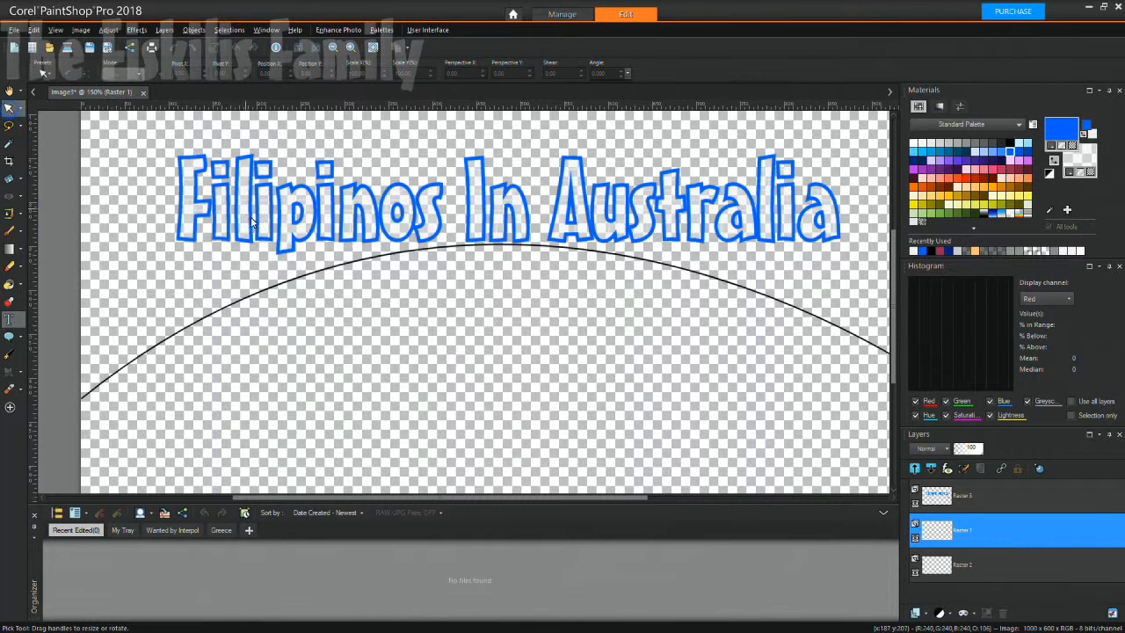
left_click(264, 218)
right_click(259, 209)
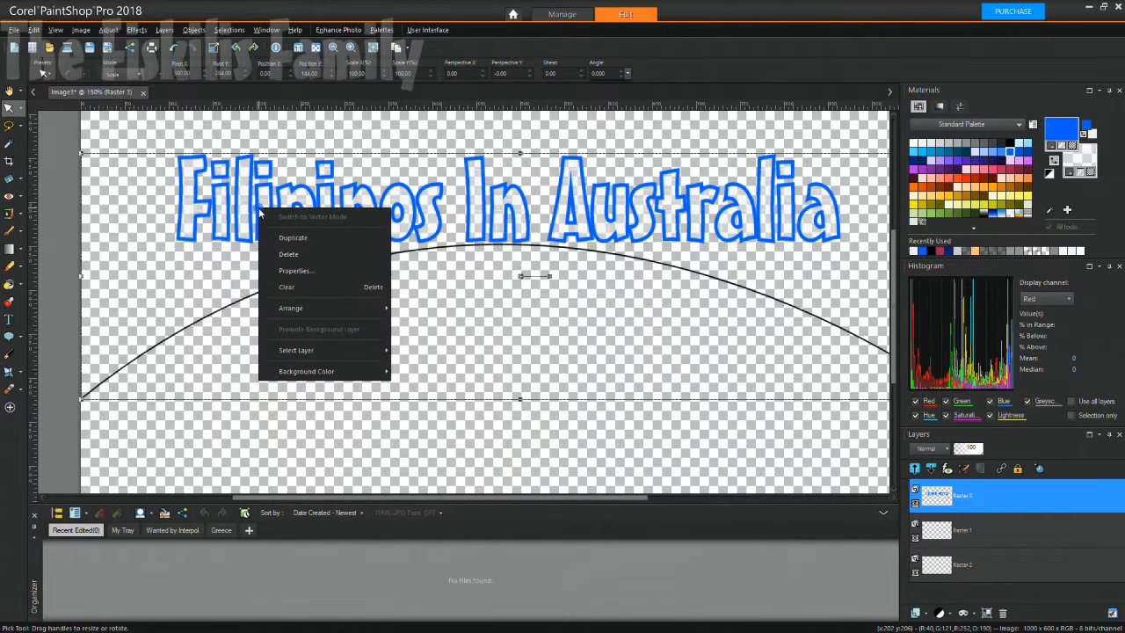
left_click(285, 254)
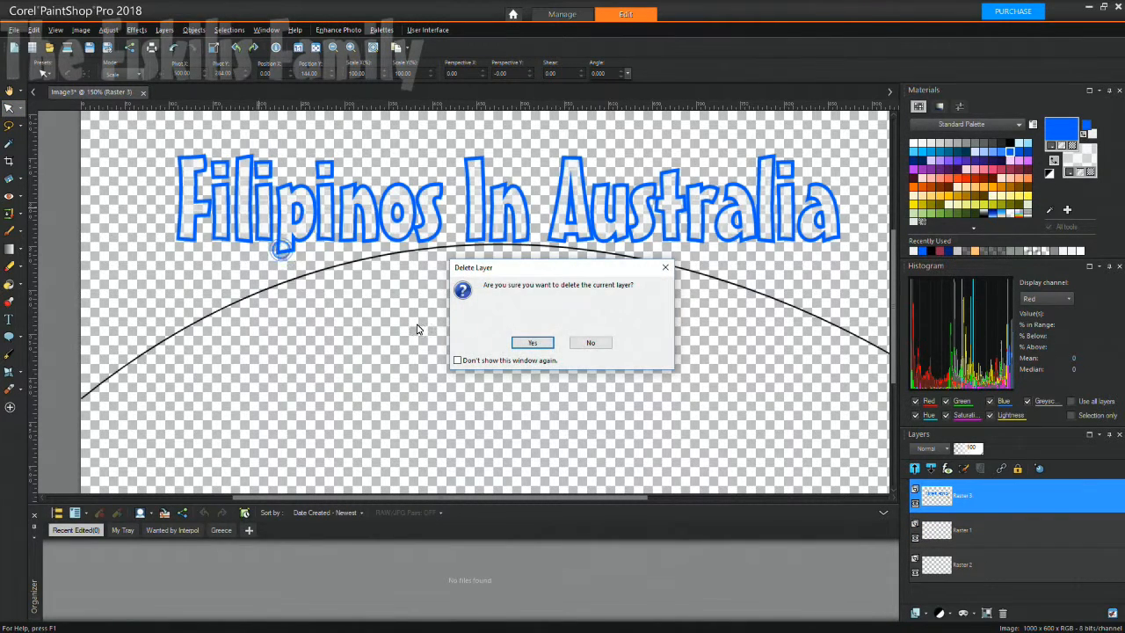
left_click(530, 347)
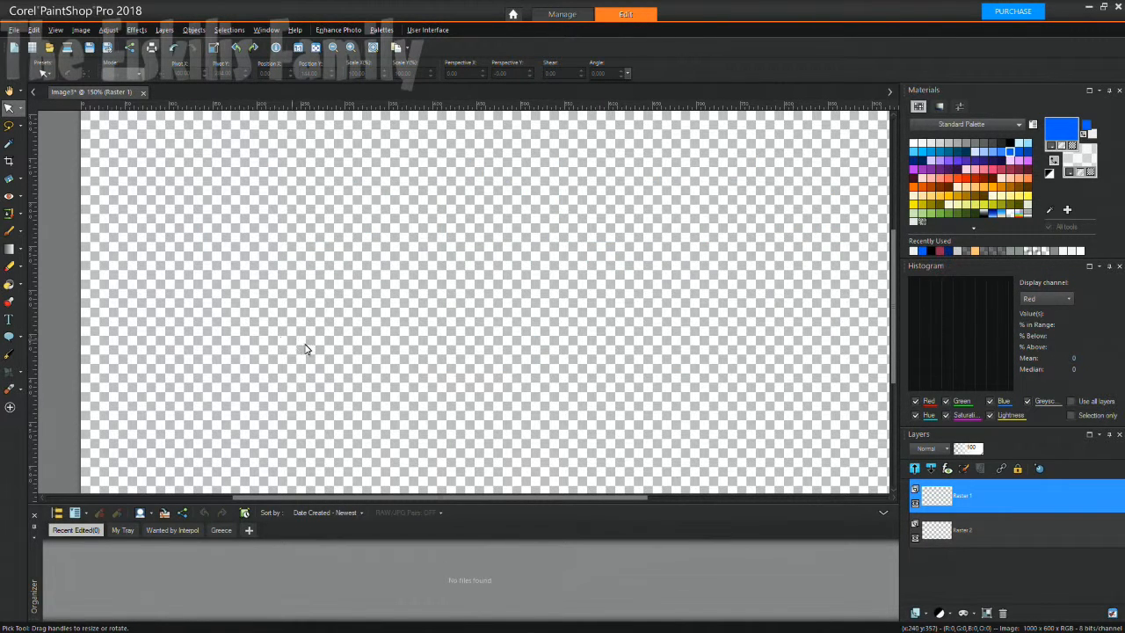
Undo the layer deletion to bring back the Raster 3 title-and-arc layer.
scroll(319, 343, "up", 1)
scroll(319, 343, "down", 1)
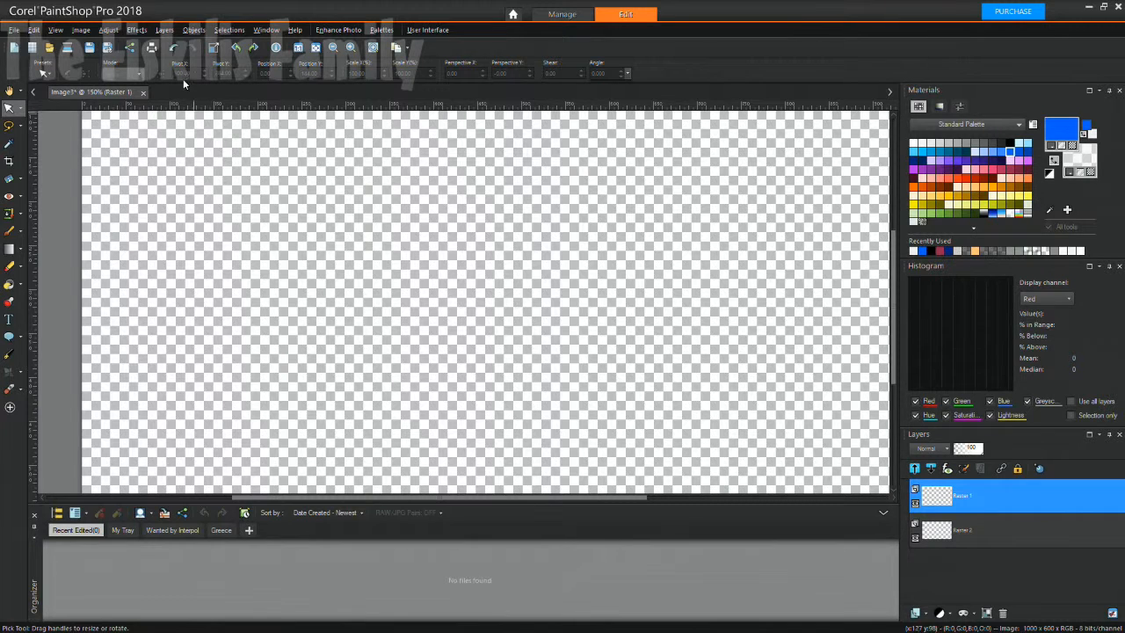
left_click(173, 49)
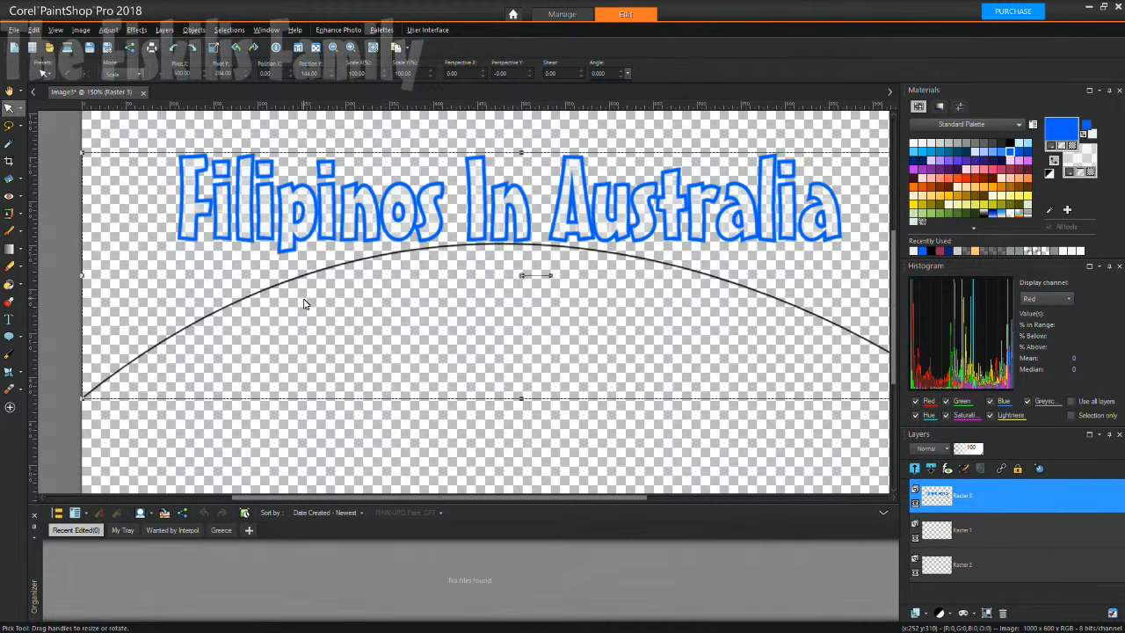
scroll(304, 305, "down", 1)
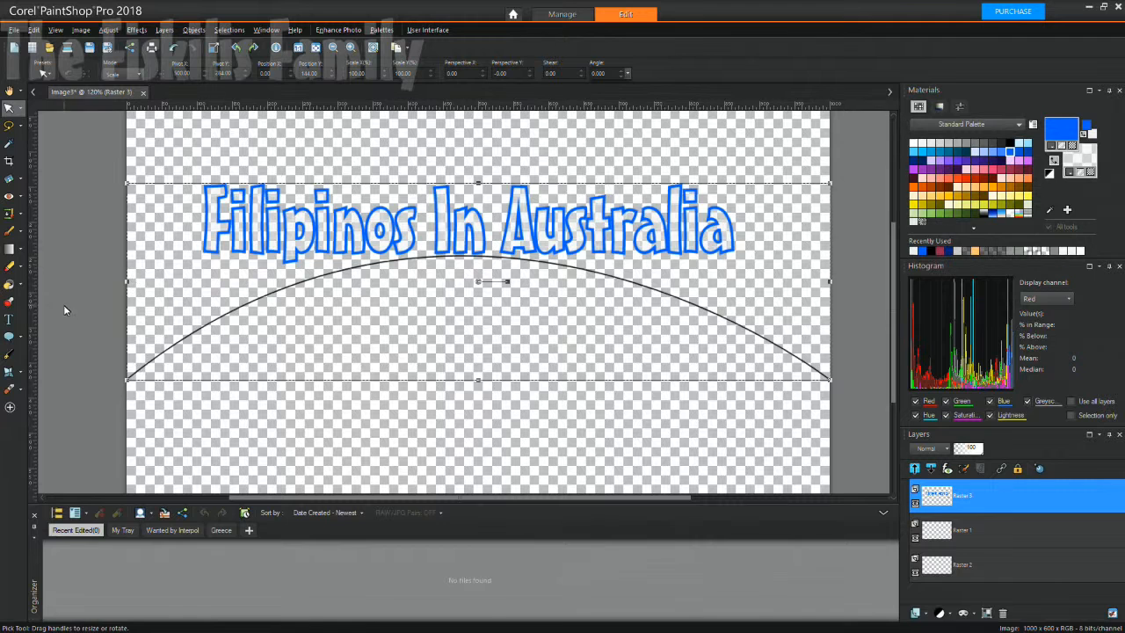
After briefly trying the Text tool, nudge the title-and-arc layer slightly up and left.
left_click(10, 319)
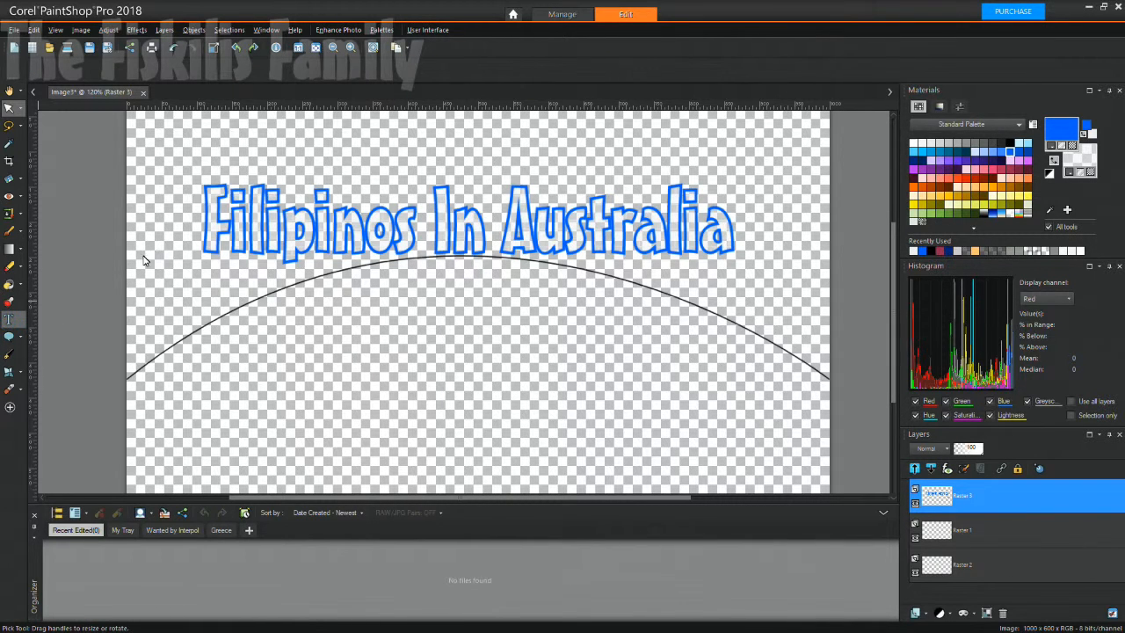
left_click(213, 224)
left_click(9, 108)
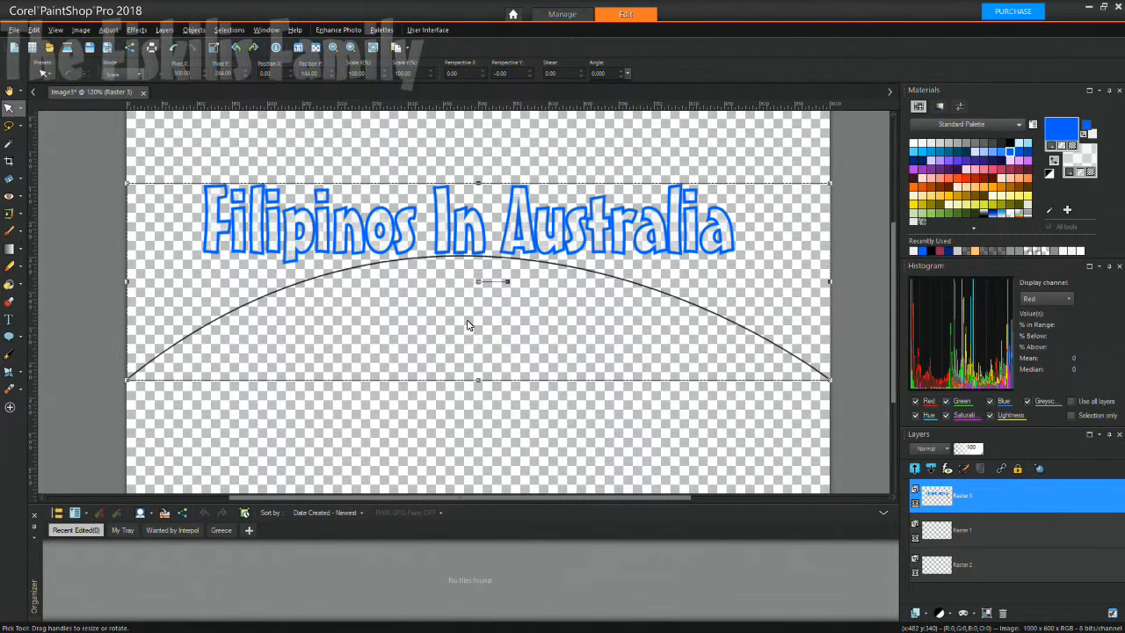
mouse_move(475, 281)
left_mouse_down()
mouse_move(476, 333)
mouse_move(474, 286)
left_mouse_up()
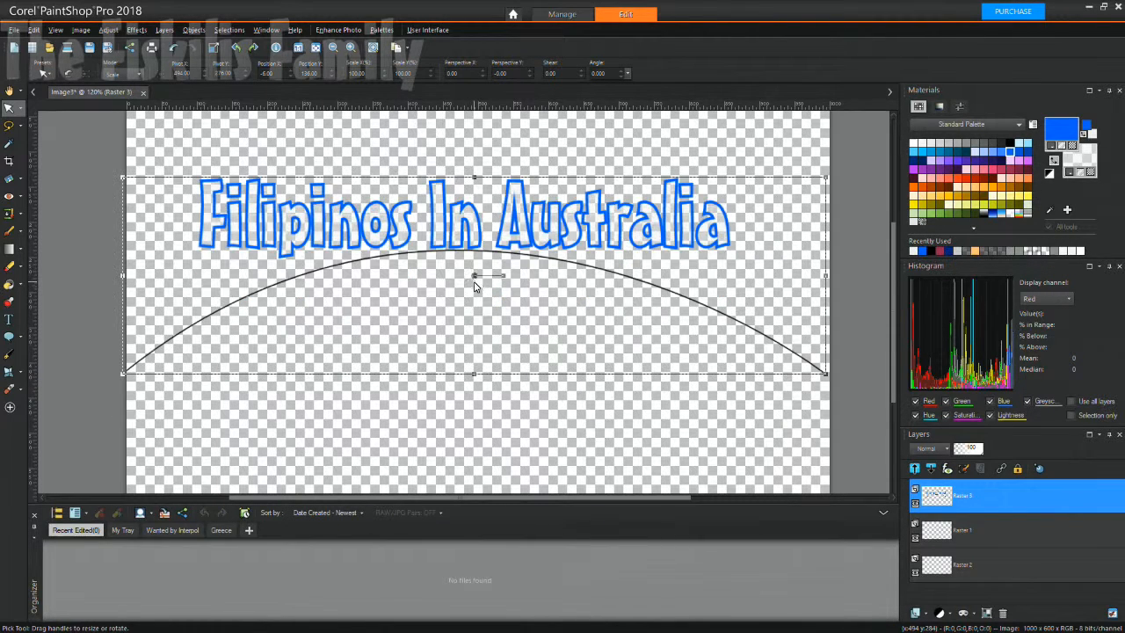